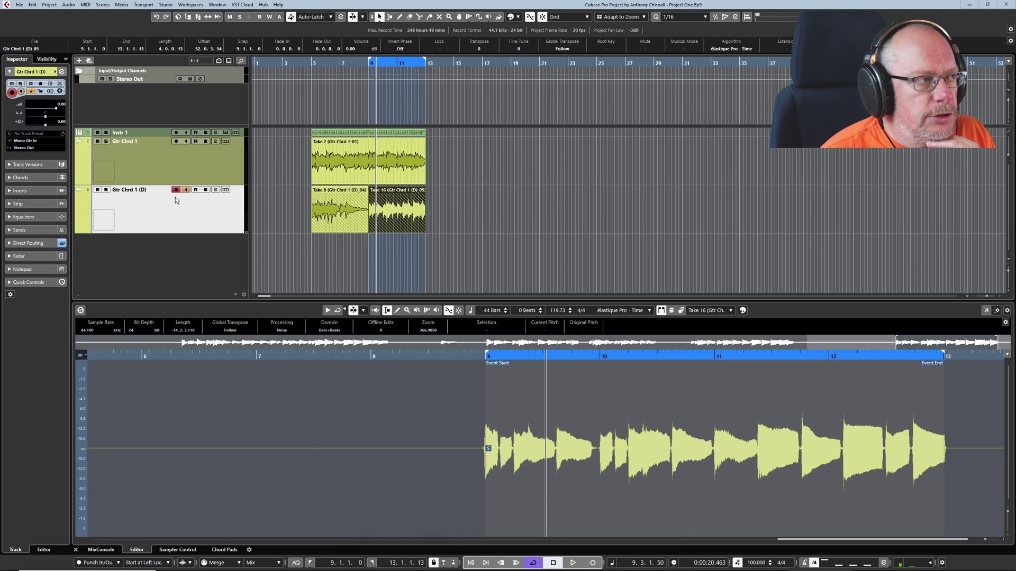
Expand Gtr Chrd 1 (D) into its take lanes and hide the lower zone to view Lanes 1–10
left_click(226, 190)
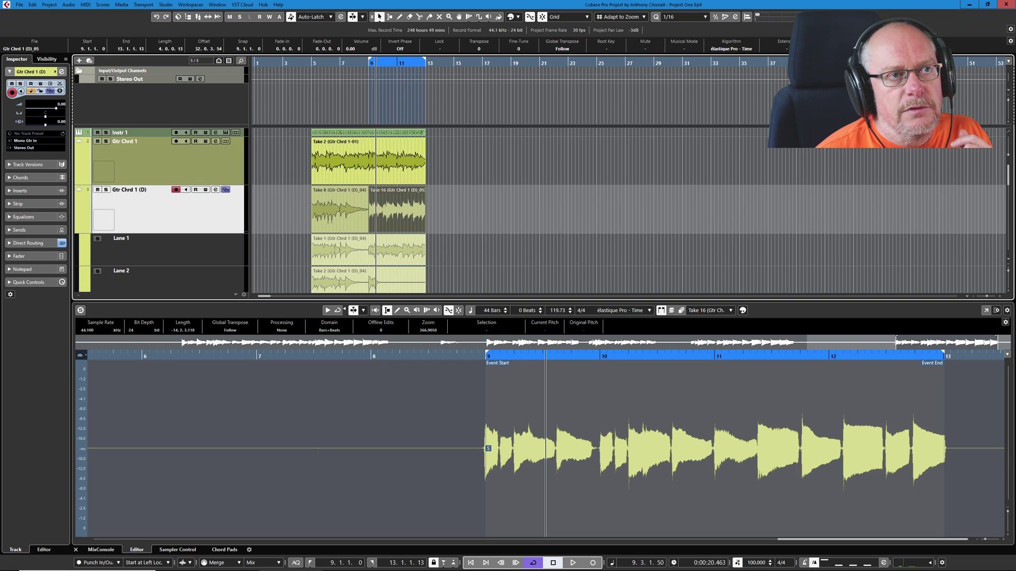
key("ctrl+alt+e")
scroll(566, 278, "down", 5)
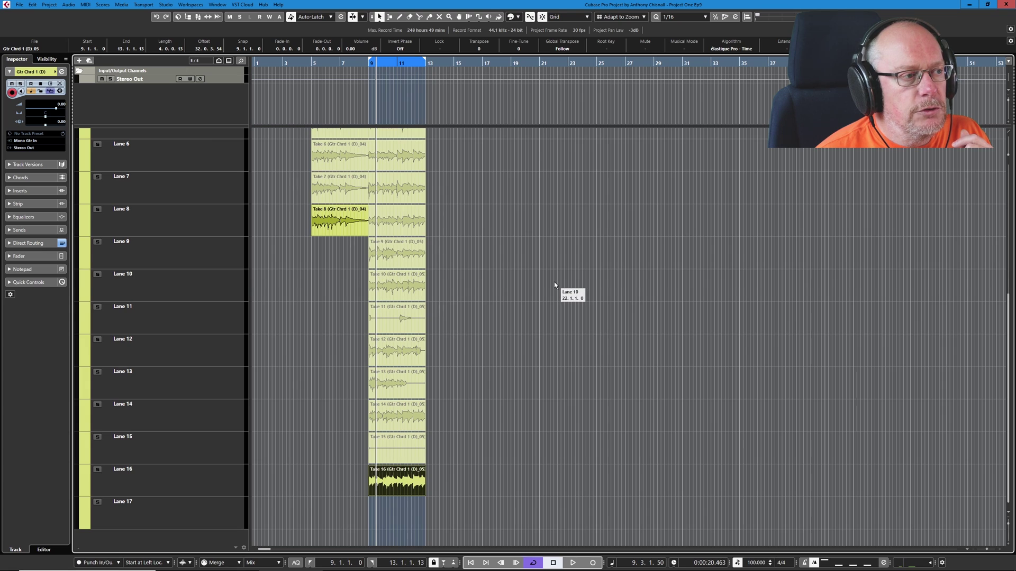
scroll(554, 282, "up", 5)
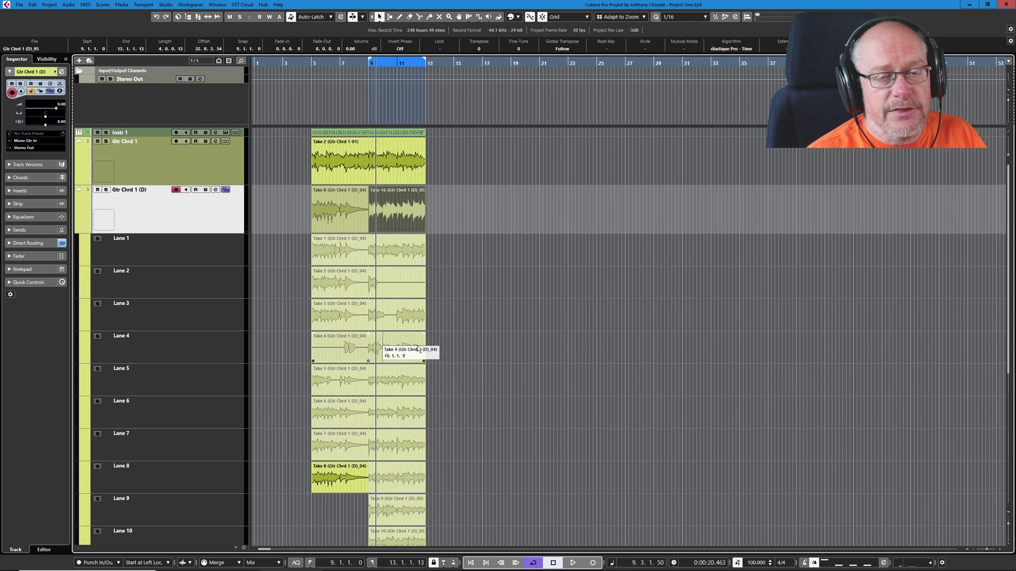
scroll(417, 349, "down", 5)
scroll(365, 330, "up", 3)
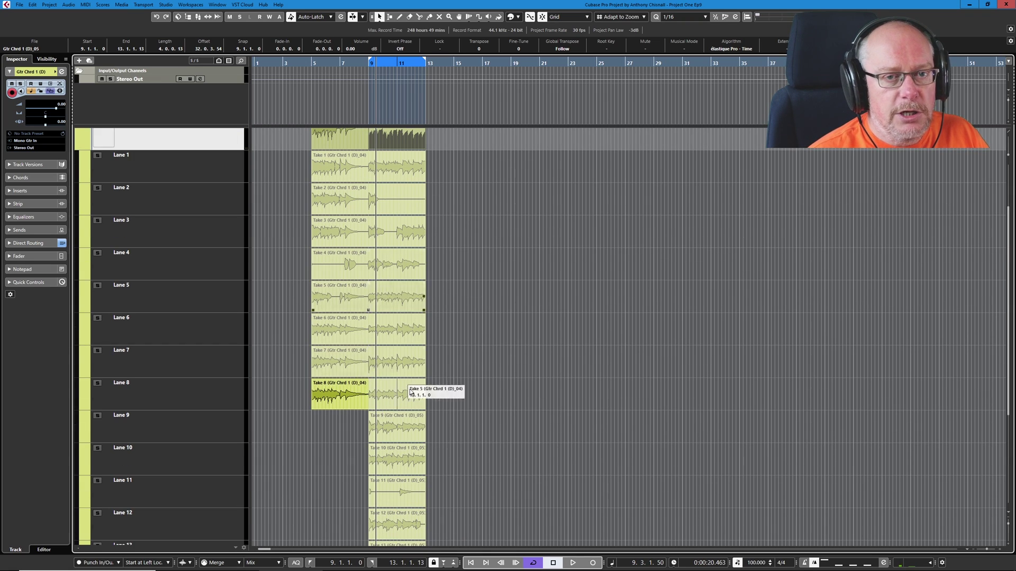
scroll(365, 280, "up", 3)
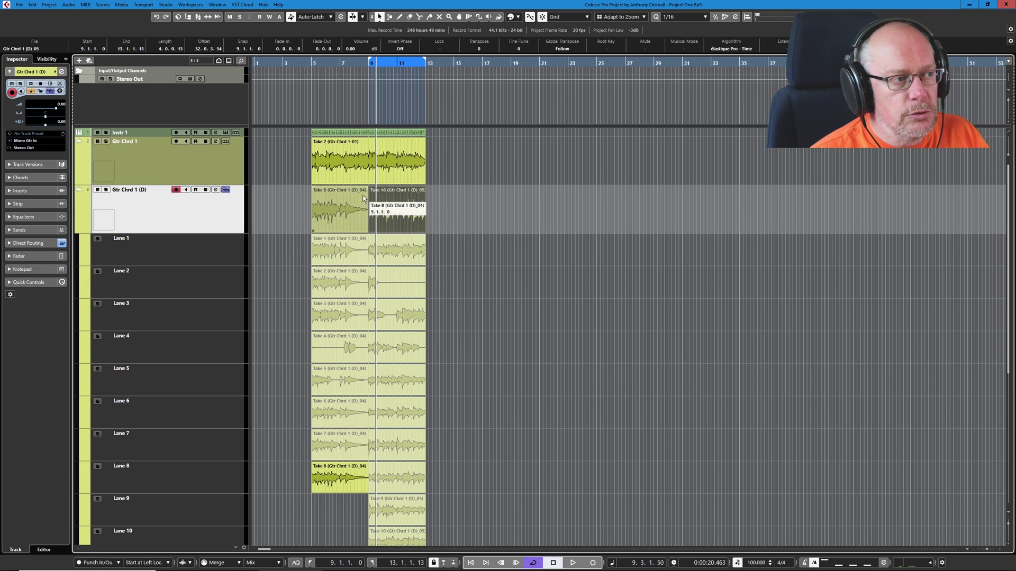
scroll(177, 213, "down", 5)
scroll(177, 217, "up", 5)
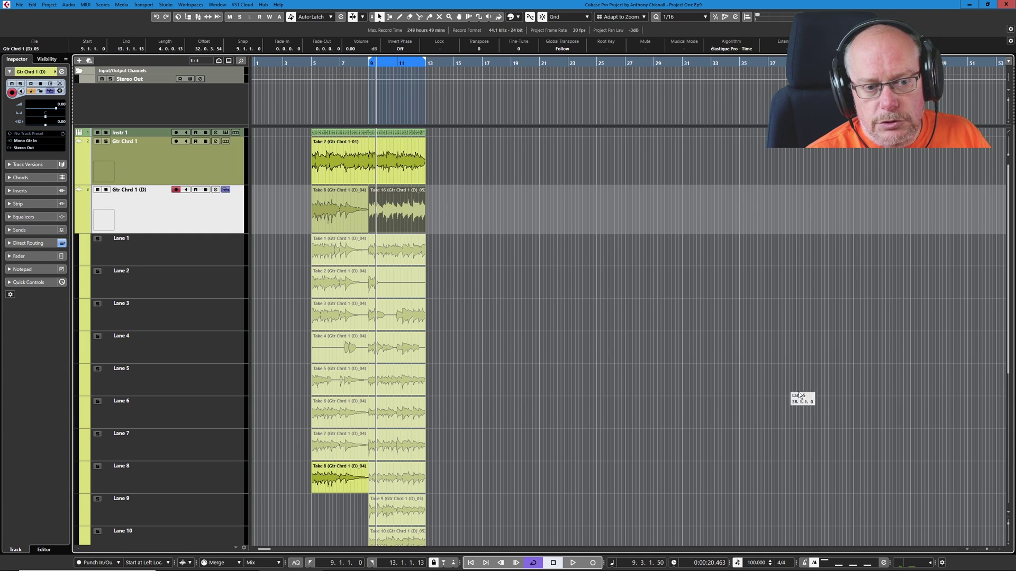
Zoom all tracks and lanes to minimal height, trying Alt+Down and Ctrl+Up to resize them
left_click(1008, 514)
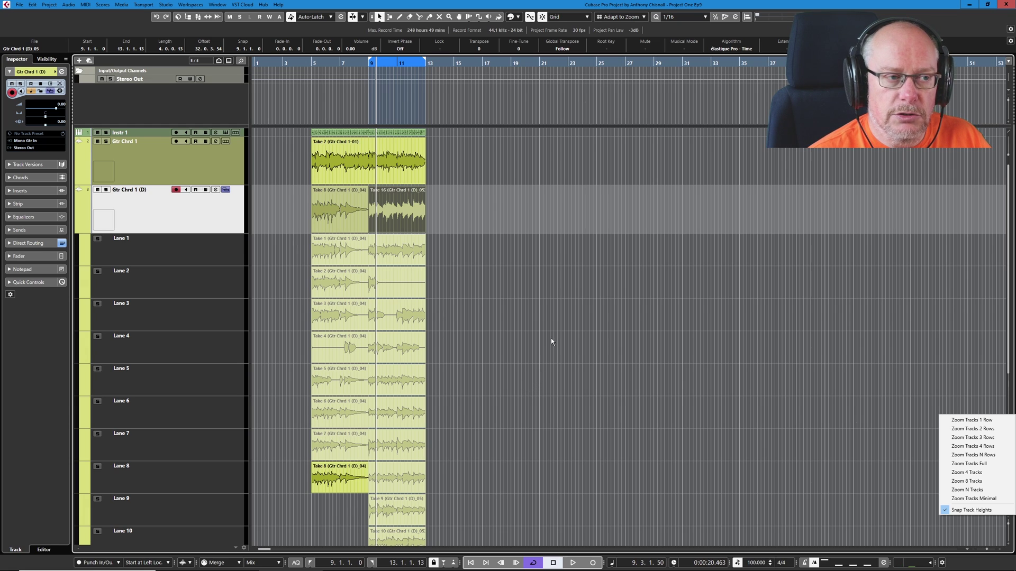
left_click(539, 313)
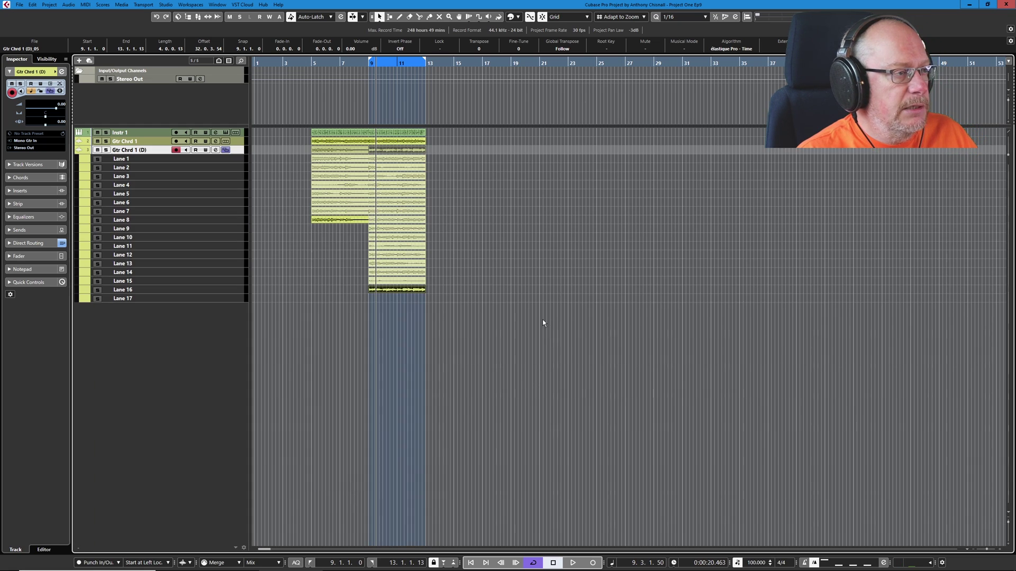
key("alt+Down")
key("alt+Down")
key("alt+Down")
key("alt+Down")
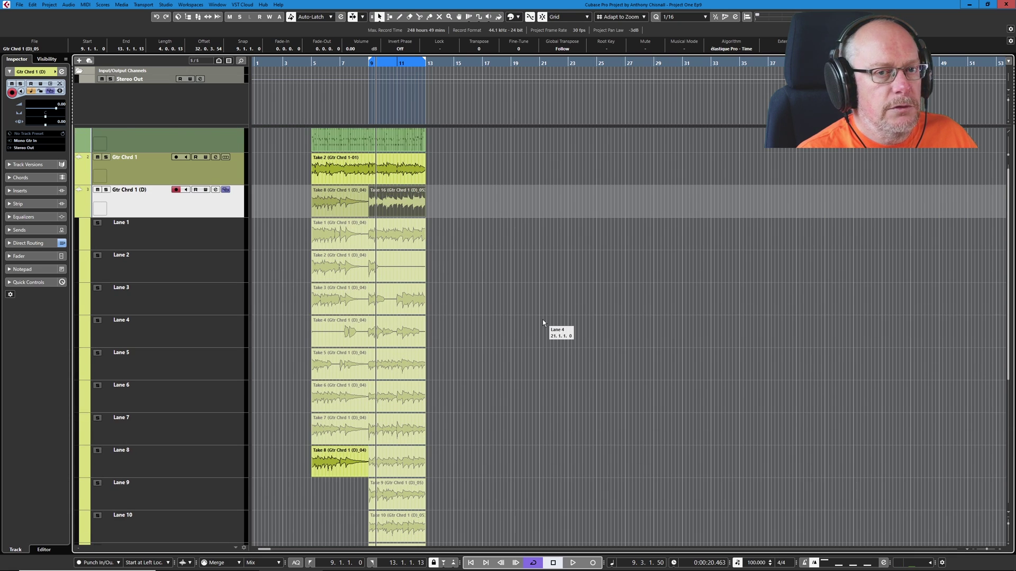
key("ctrl+Up")
key("alt+Down")
key("alt+Down")
key("ctrl+Up")
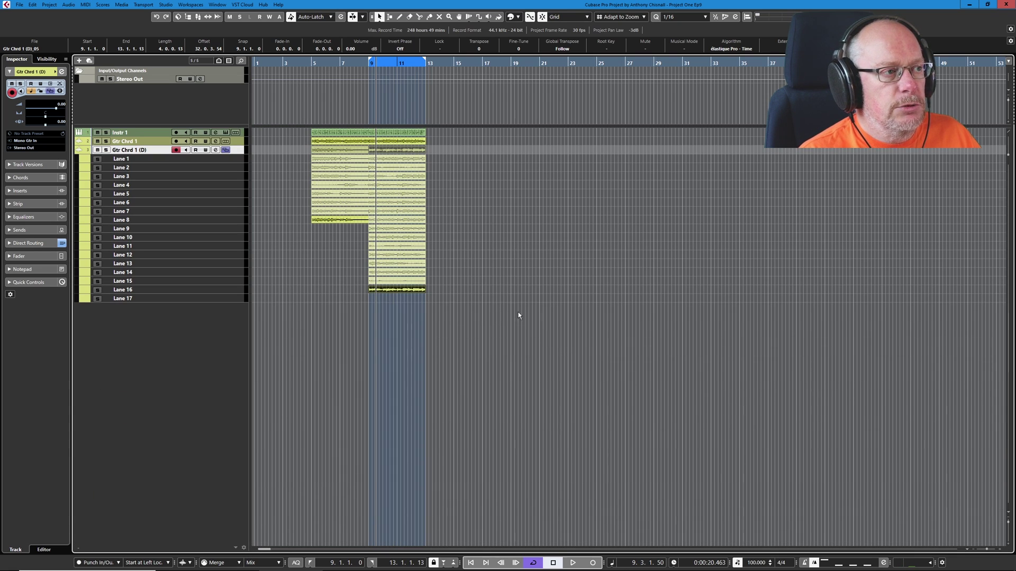
Look up the track zoom shortcuts in Edit > Key Commands, then close the dialog
left_click(32, 4)
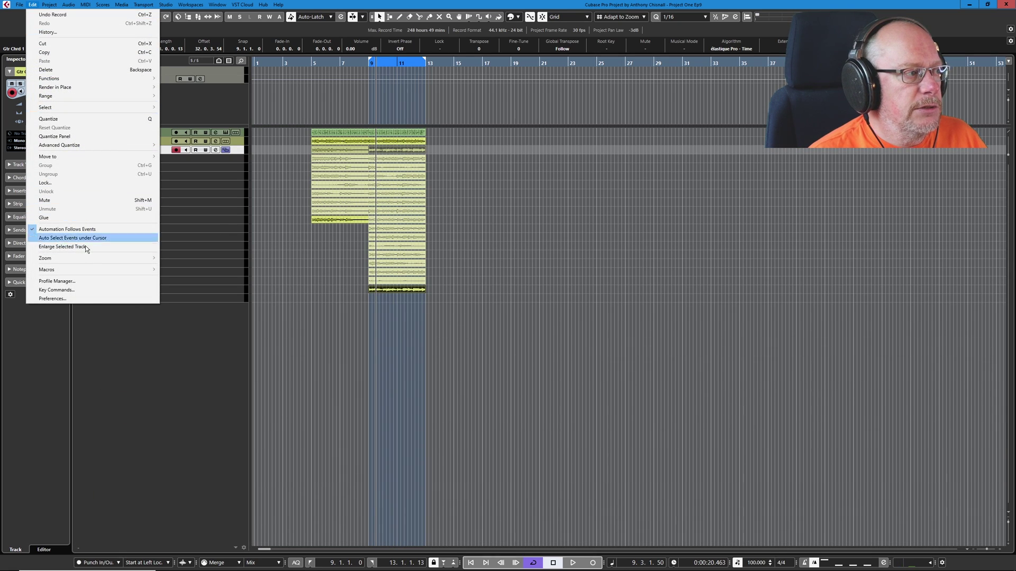
left_click(82, 290)
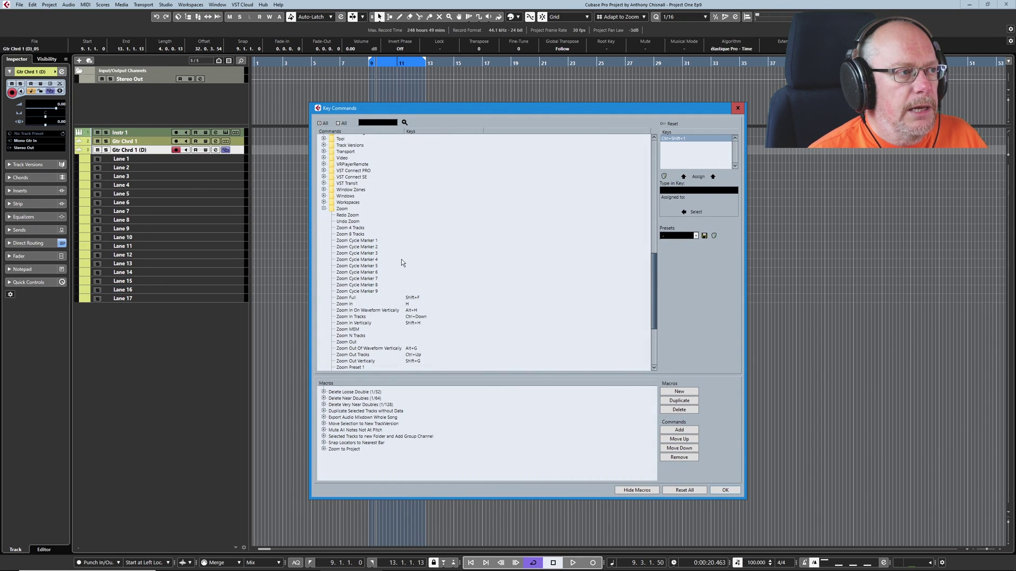
scroll(401, 263, "down", 5)
scroll(401, 263, "down", 1)
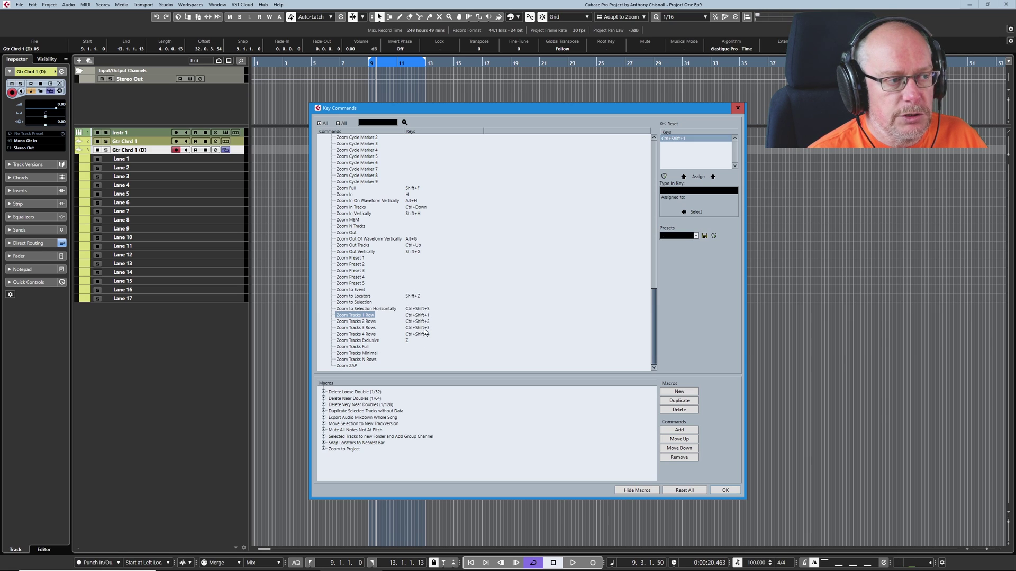
left_click(738, 108)
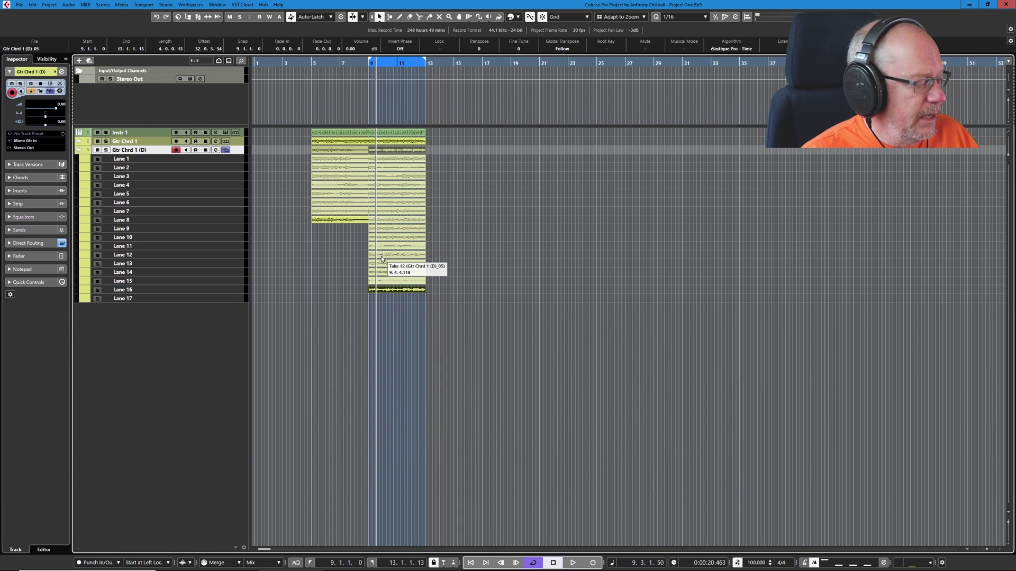
Enlarge the take lanes with Shift+H to read waveforms and select Take 8 in Lane 8
key("shift+h")
key("shift+h")
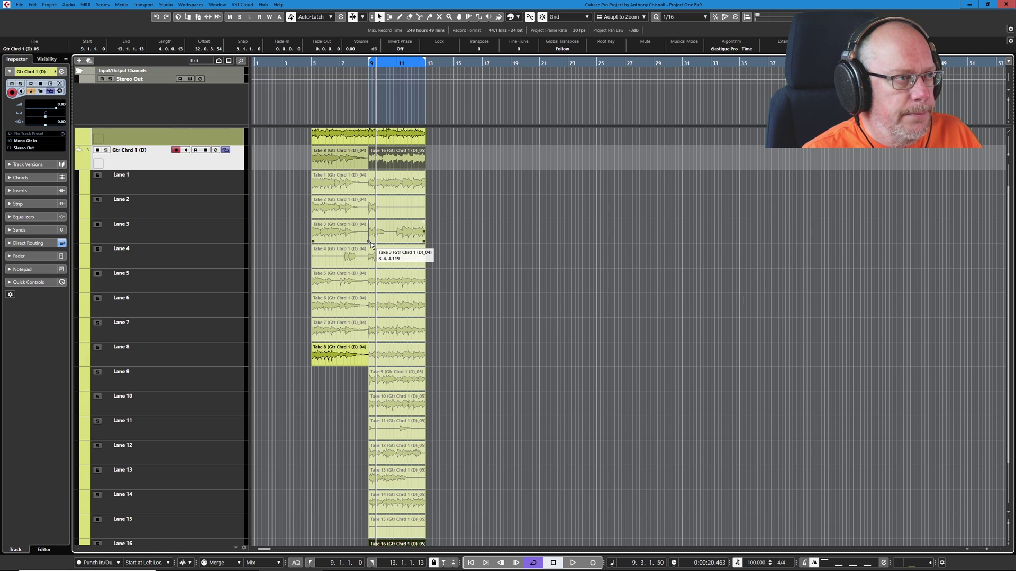
scroll(283, 204, "up", 5)
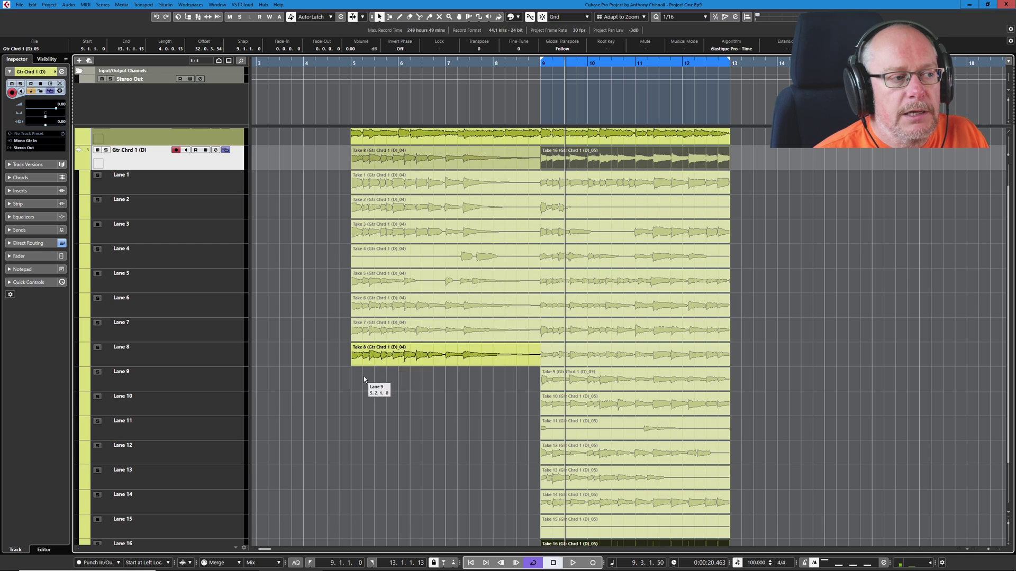
left_click(450, 355)
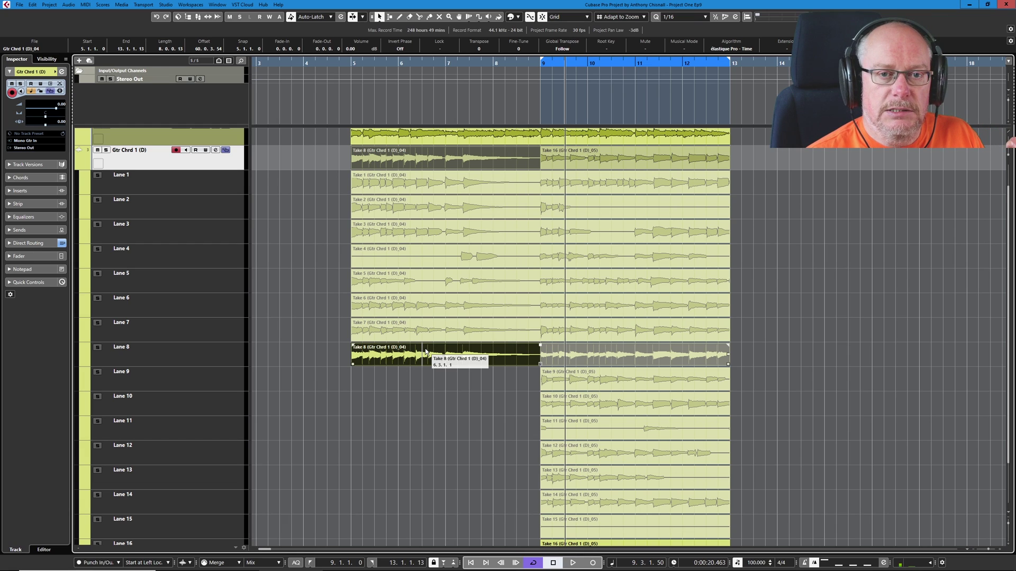
left_click(405, 403)
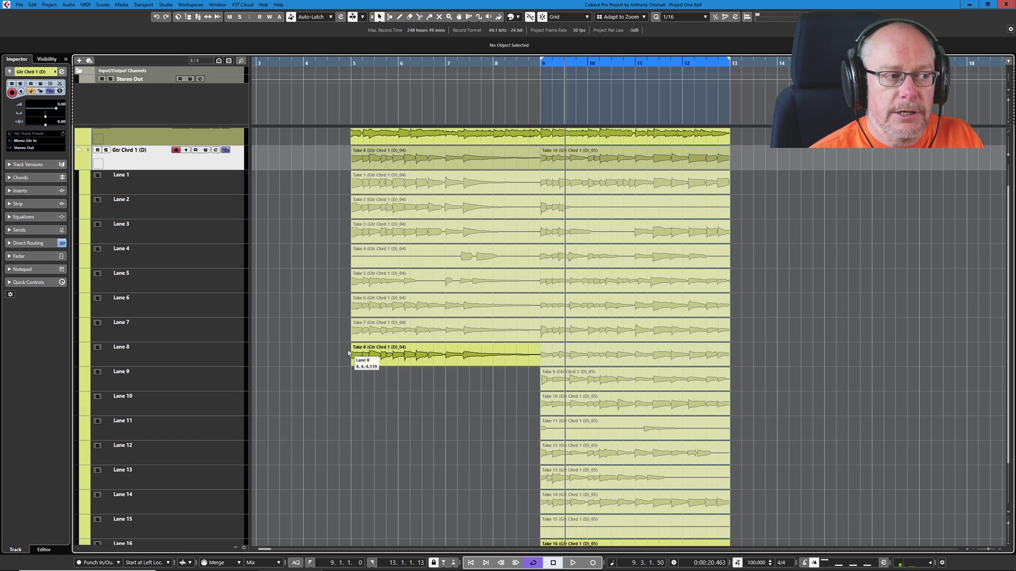
left_click(426, 355)
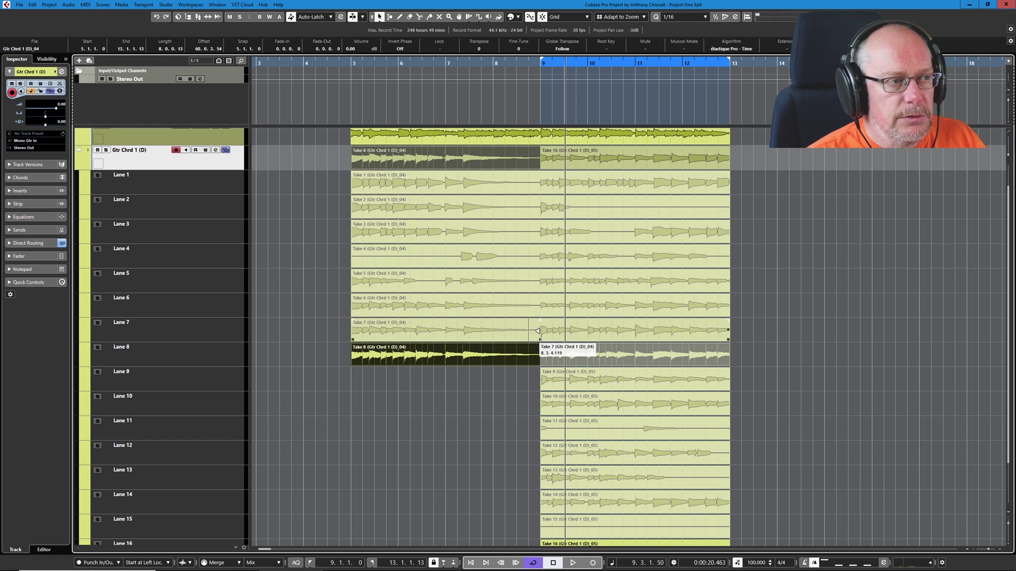
Make Take 8 the active comp take before bar 9 using the Comp tool
scroll(537, 332, "up", 6)
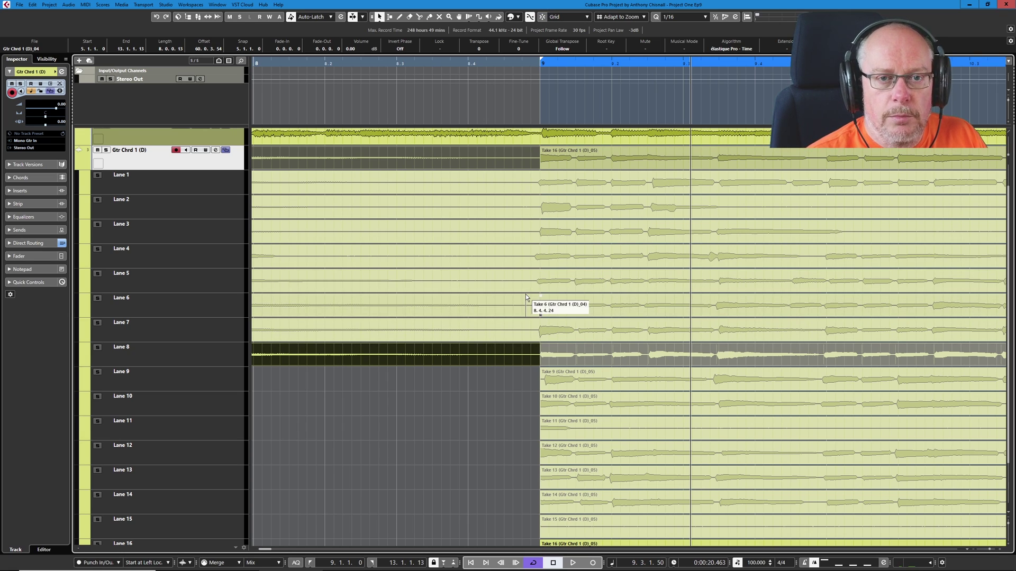
right_click(463, 271)
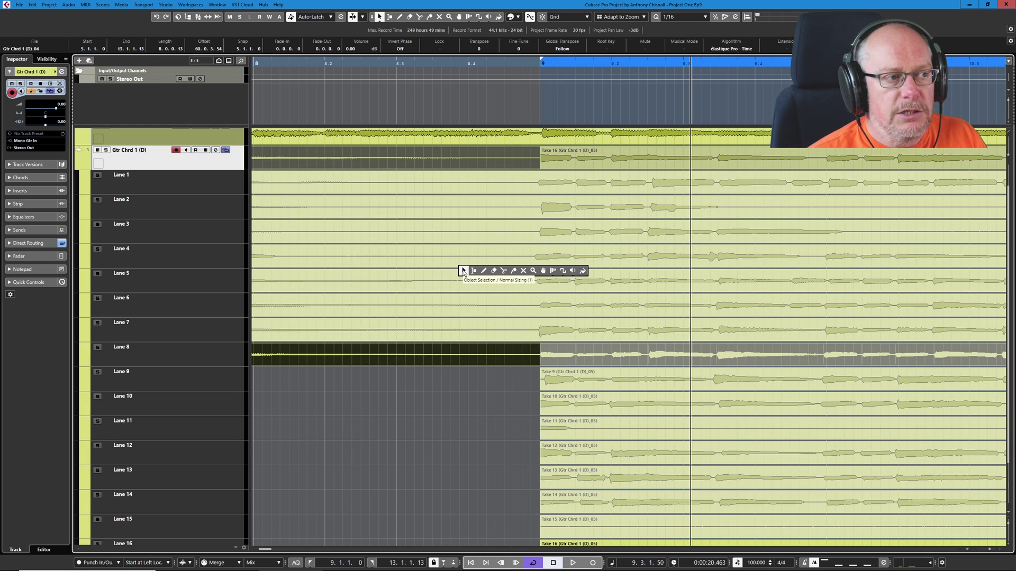
left_click(544, 272)
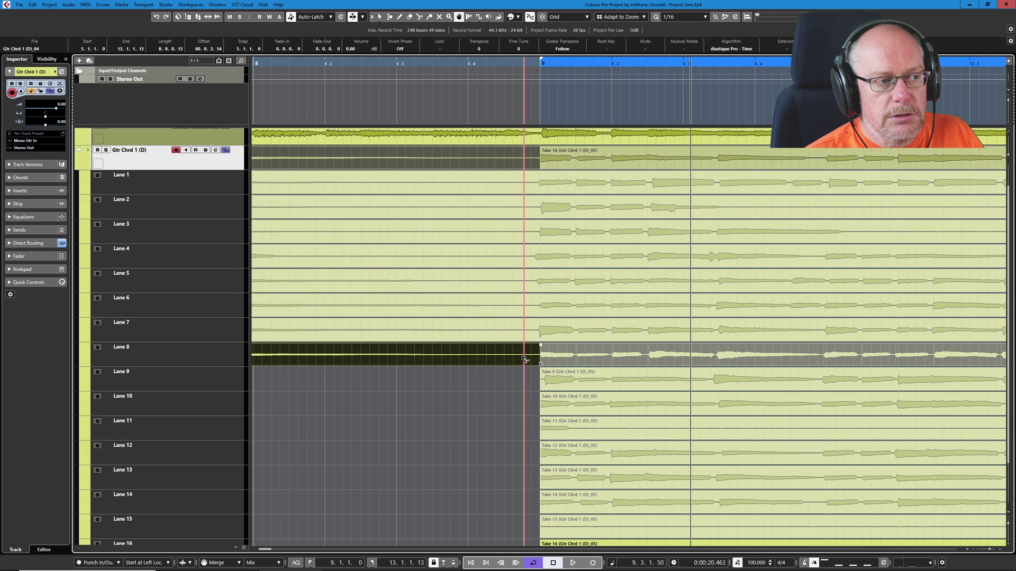
left_click(525, 359)
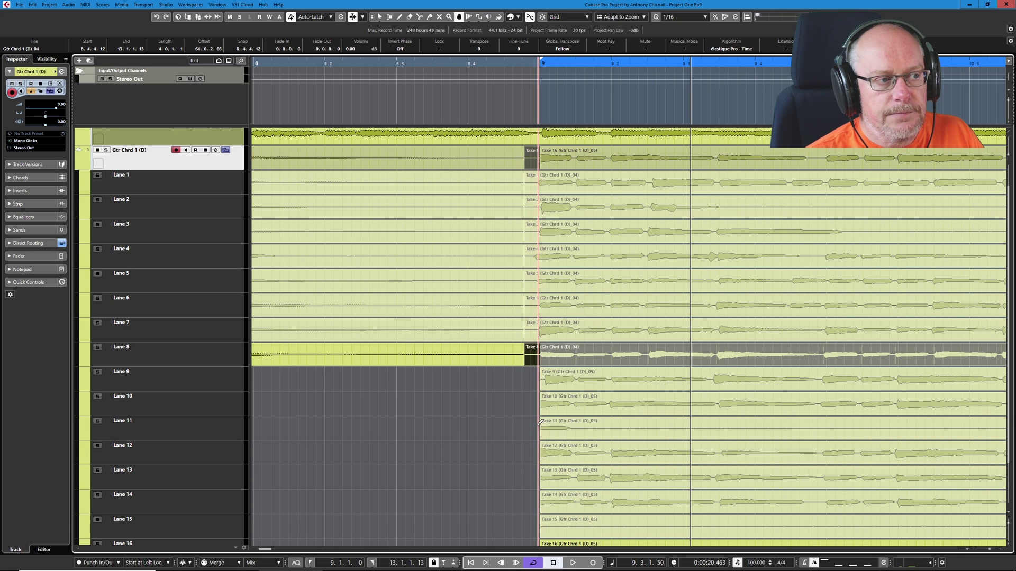
Split Takes 8 down to 4 just before bar 9 with Scissors, then undo the splits
left_click(527, 160)
right_click(497, 282)
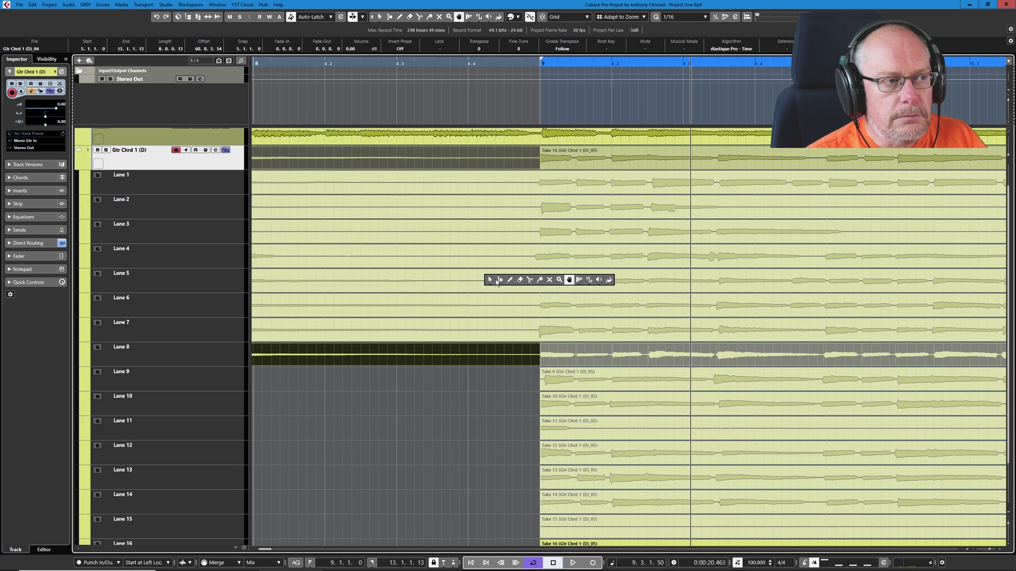
left_click(531, 280)
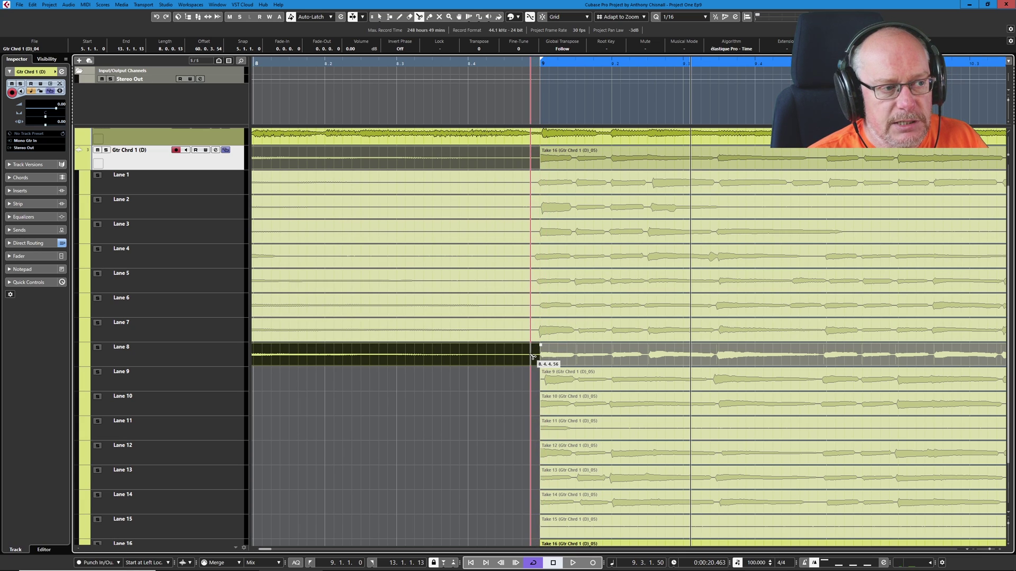
left_click(533, 358)
left_click(531, 329)
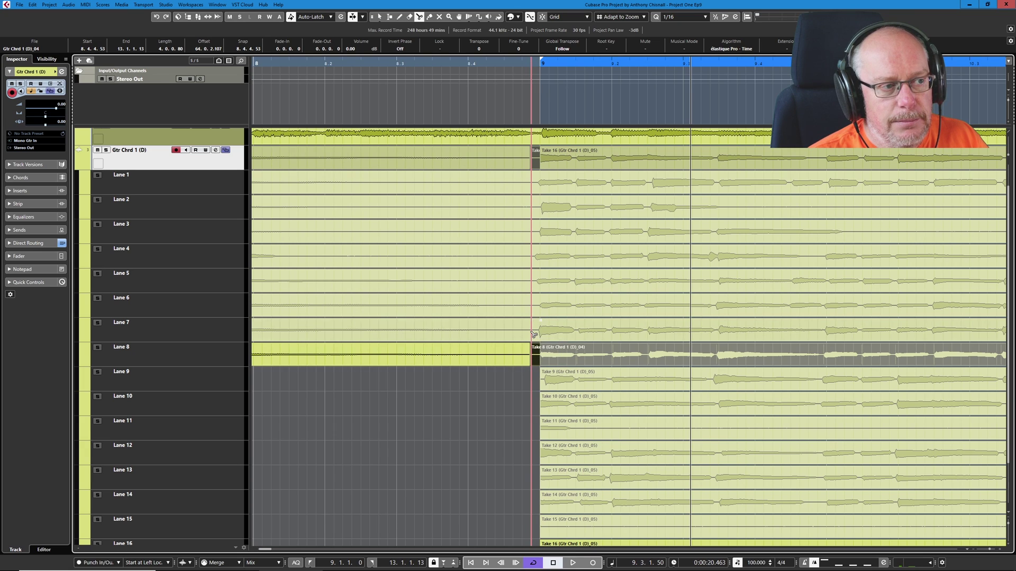
left_click(529, 302)
left_click(528, 284)
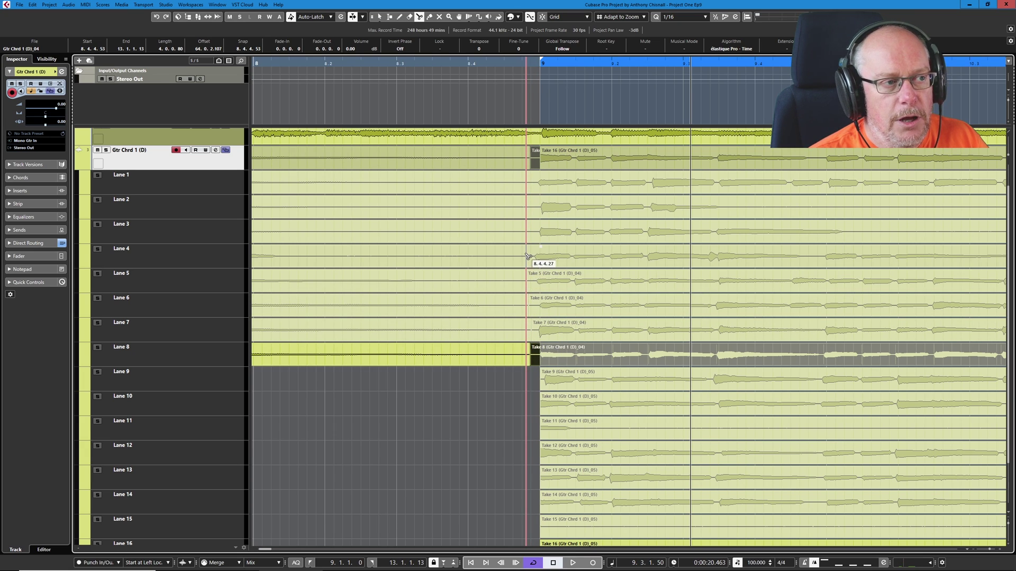
left_click(529, 259)
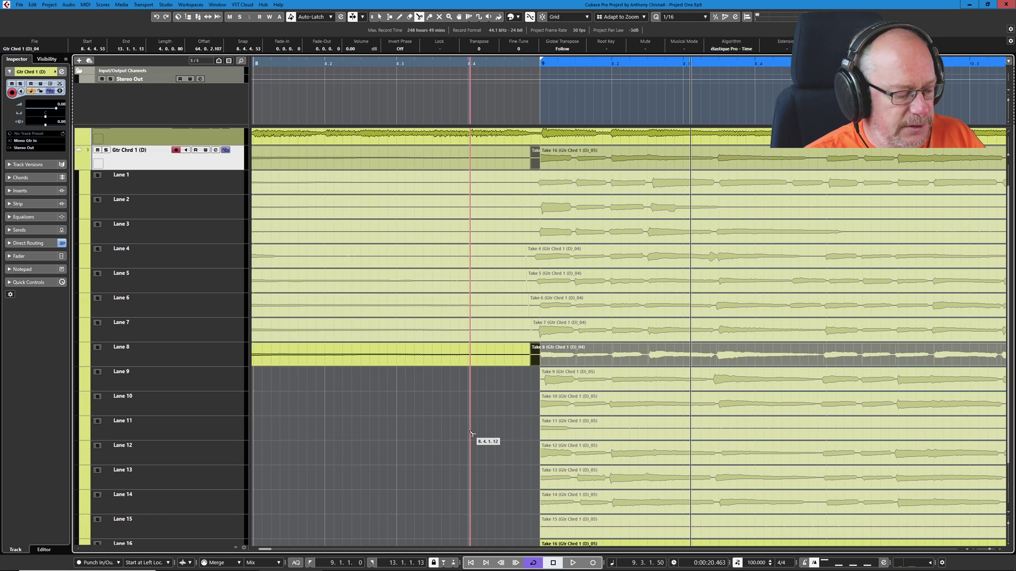
key("ctrl+z")
key("ctrl+z")
key("ctrl+z")
key("ctrl+z")
key("ctrl+z")
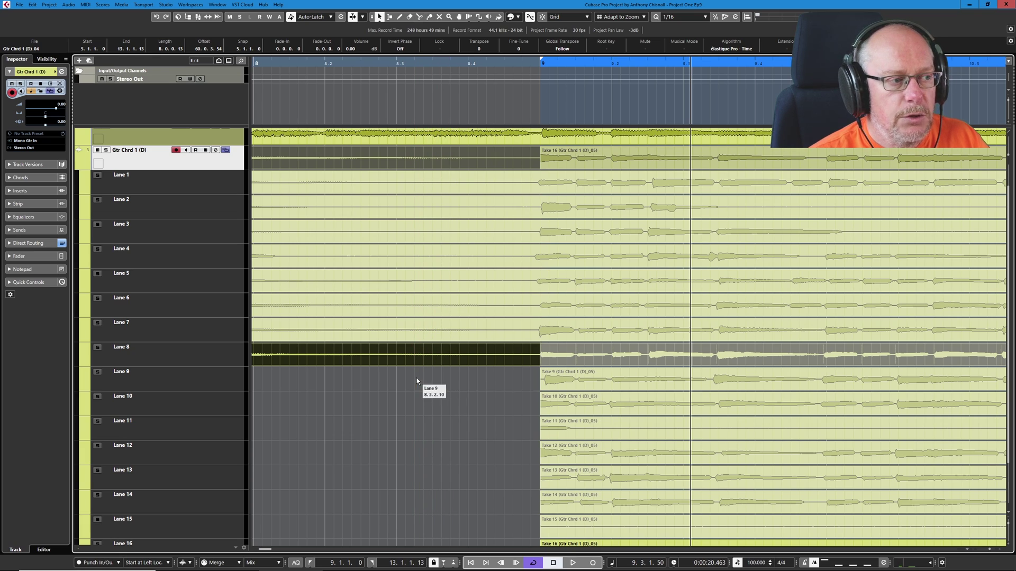
Select the Lanes 1–8 takes before bar 9, split them at 8.4.4.3, and undo
key("1")
left_click_drag(405, 378, 473, 182)
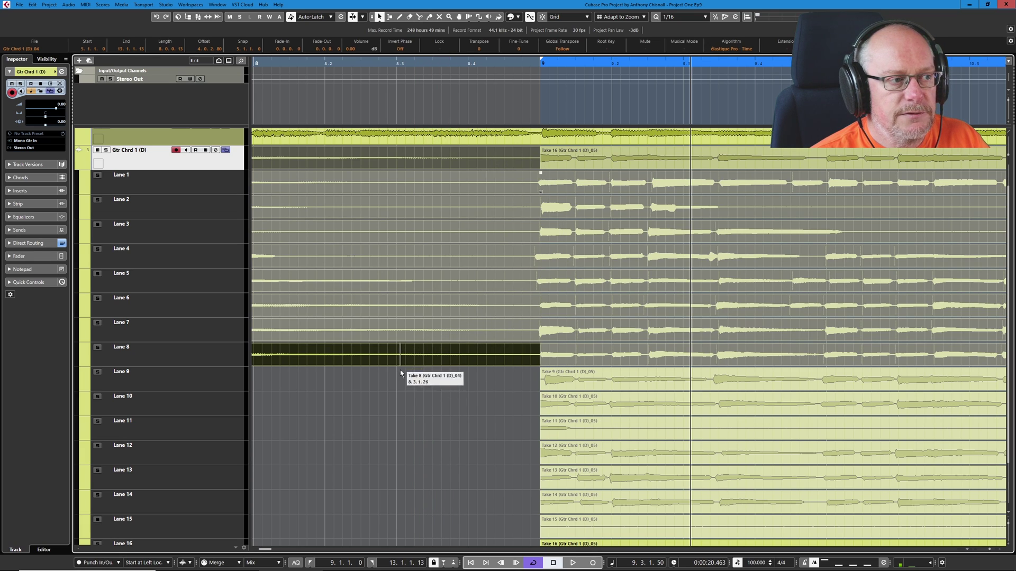
right_click(403, 384)
left_click(443, 385)
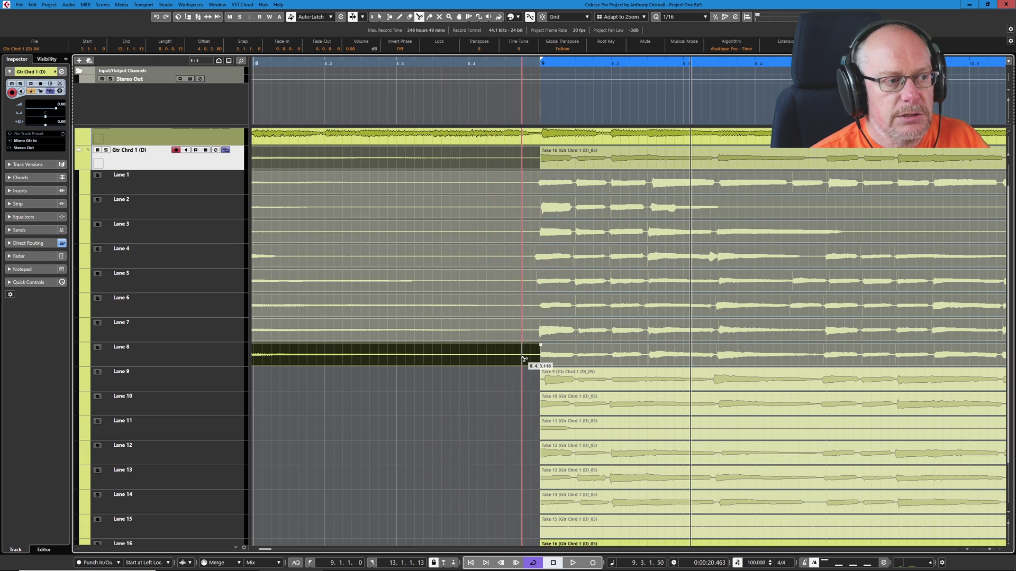
left_click(522, 349)
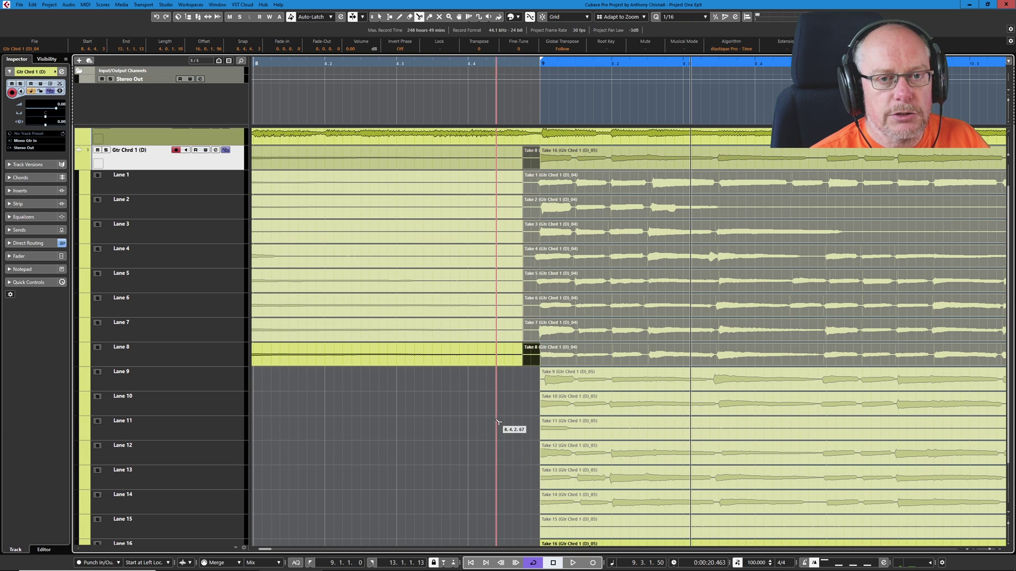
key("ctrl+z")
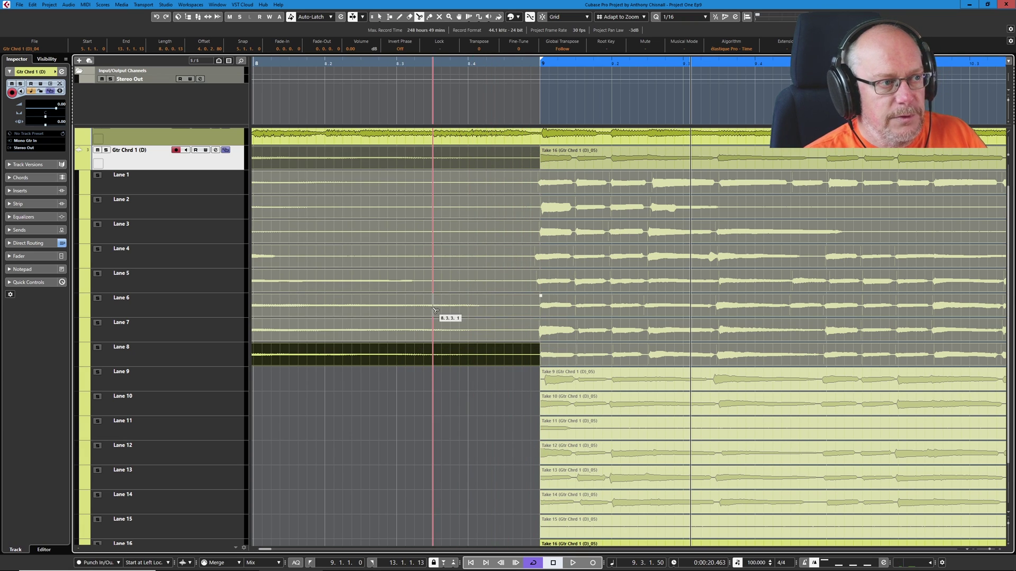
Reactivate Take 8 for the section before bar 9 with the Comp tool
right_click(434, 308)
left_click(513, 309)
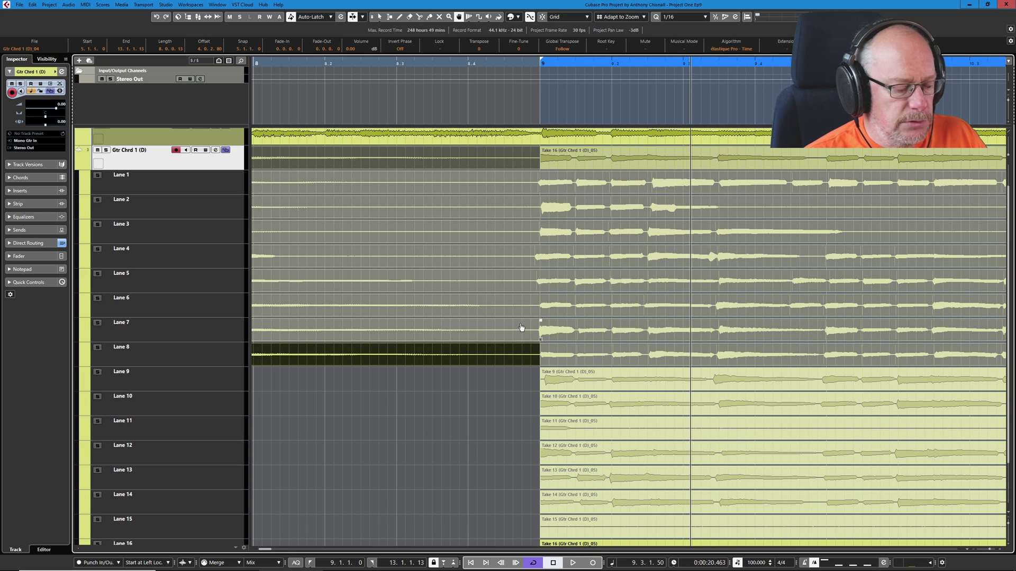
left_click(522, 354)
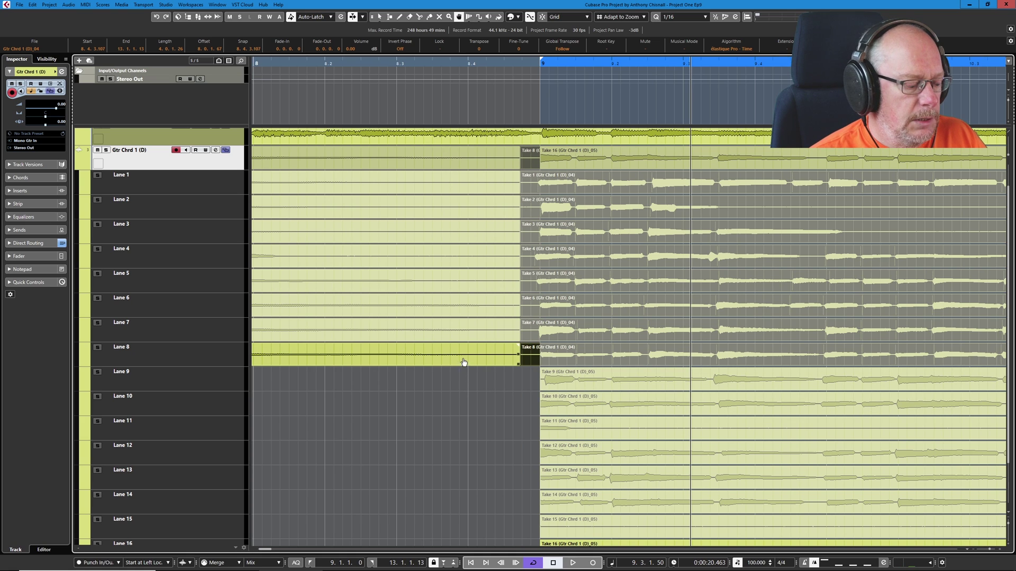
Set the locators to the Take 8 section (5.1.1.0–8.4.3.107) and audition it from the start
scroll(463, 363, "down", 8)
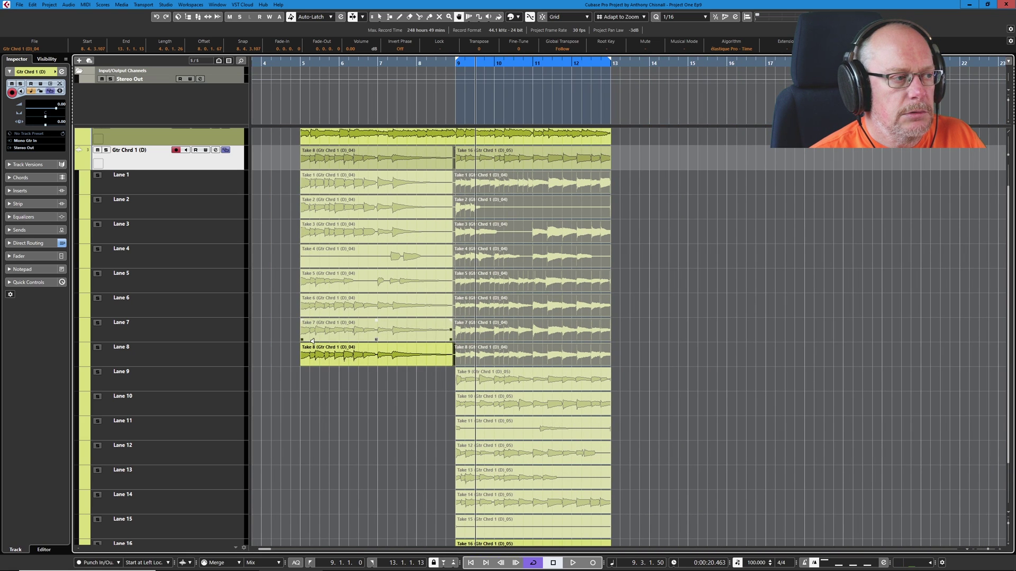
scroll(312, 343, "up", 3)
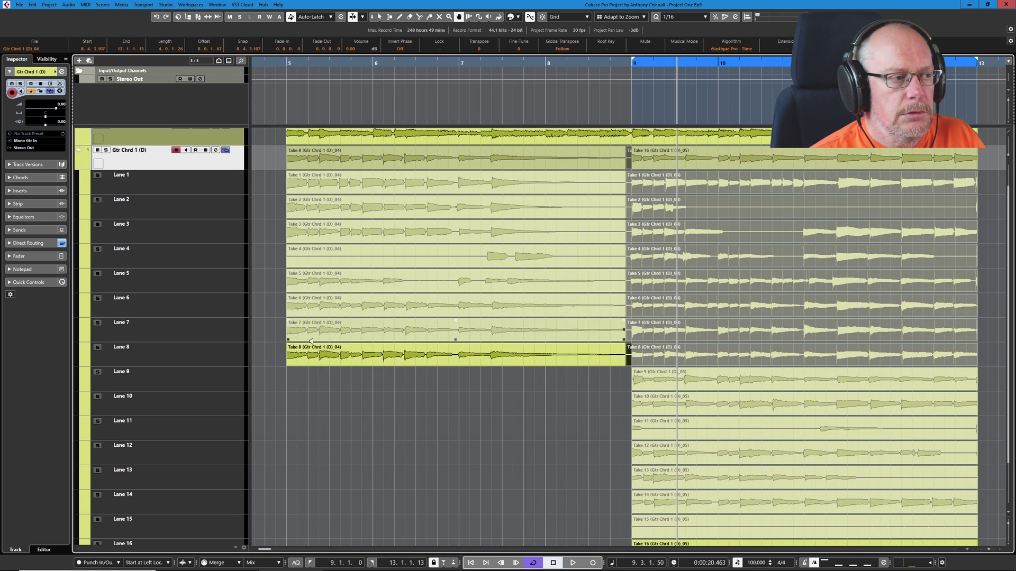
left_click(493, 357)
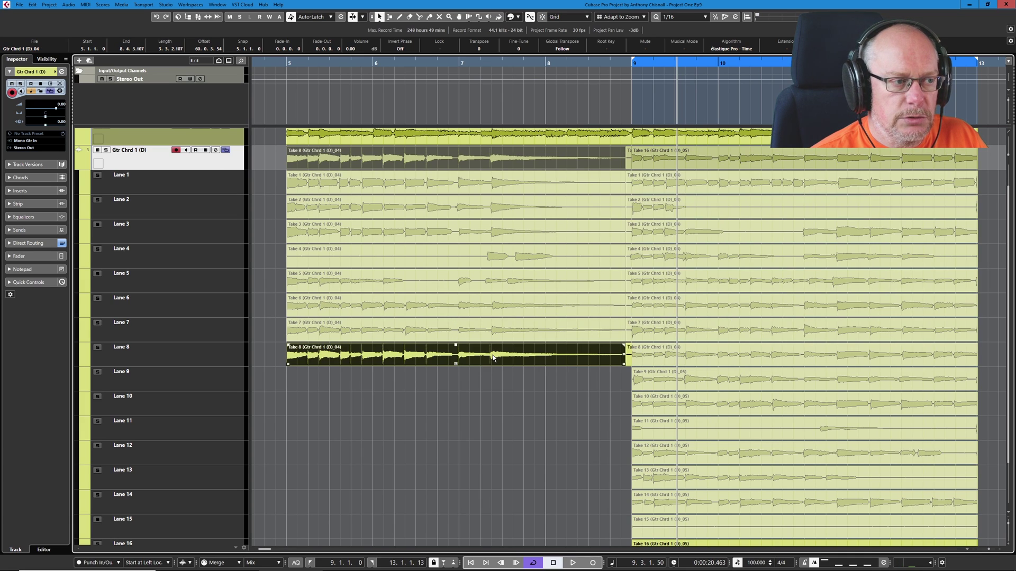
key("p")
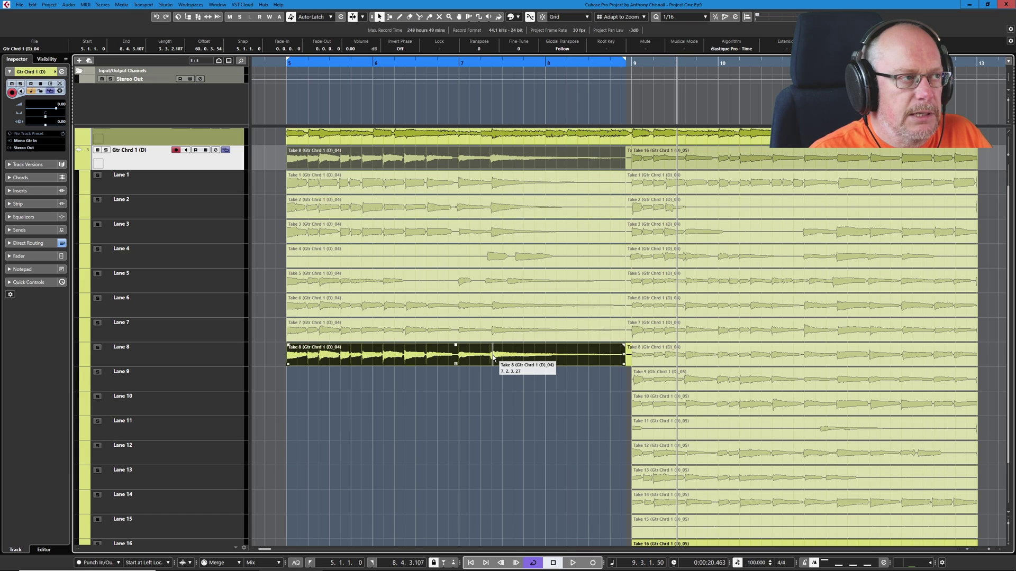
key("KP_1")
key("space")
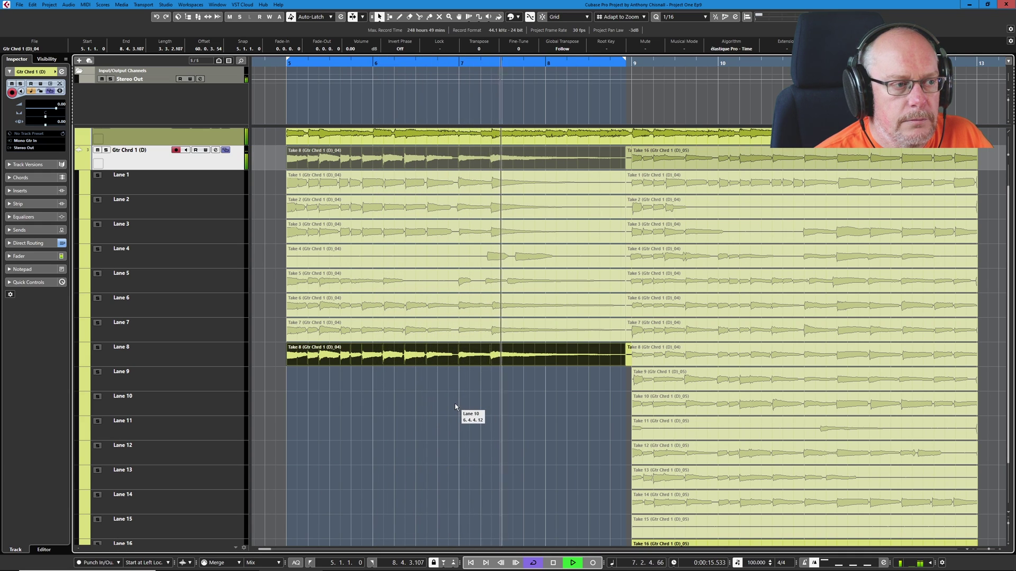
left_click(552, 563)
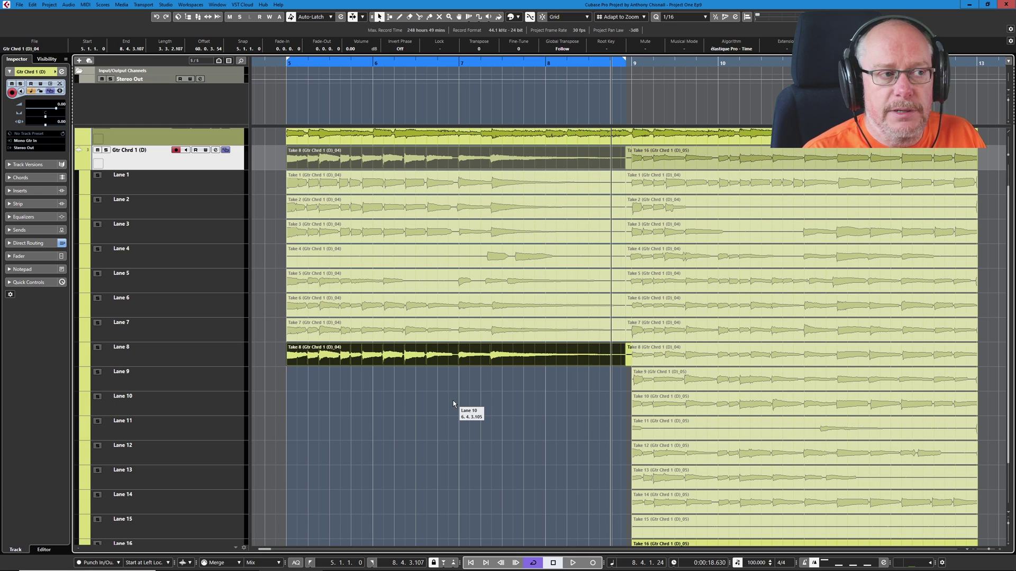
Mute the Gtr Chrd 1 and Instr 1 tracks and play the comped section on its own
scroll(453, 401, "up", 1)
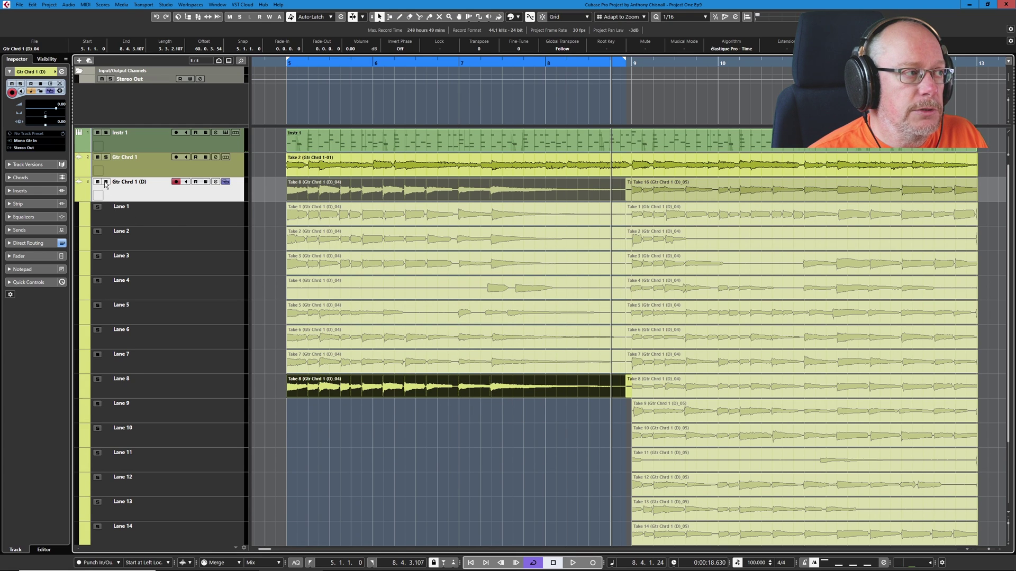
left_click(98, 158)
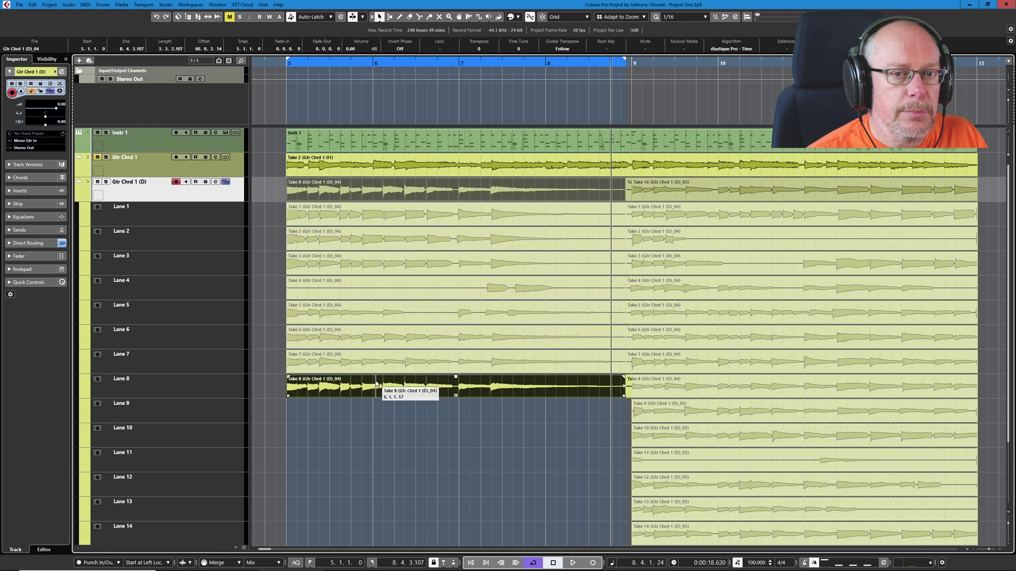
left_click(98, 132)
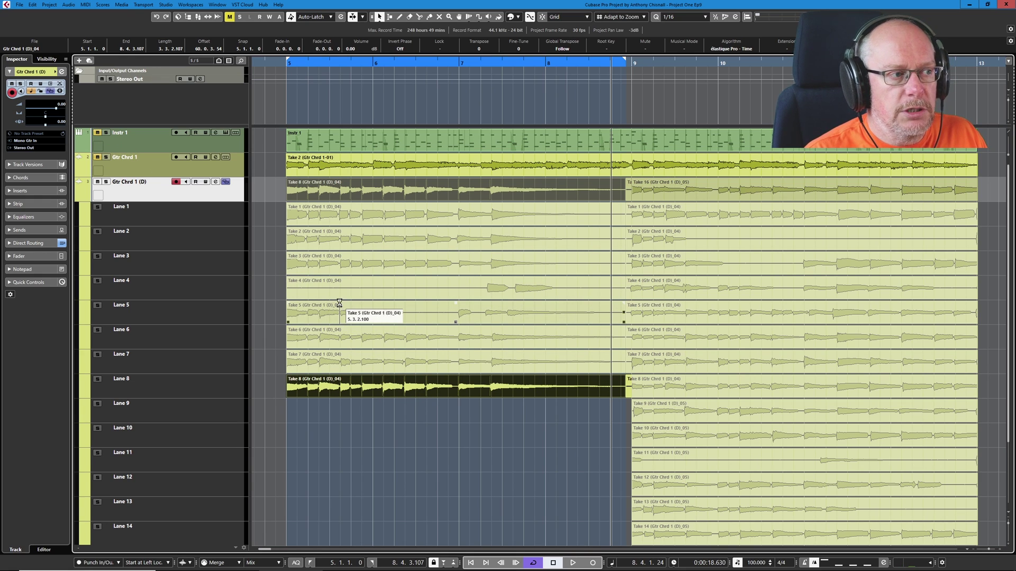
key("space")
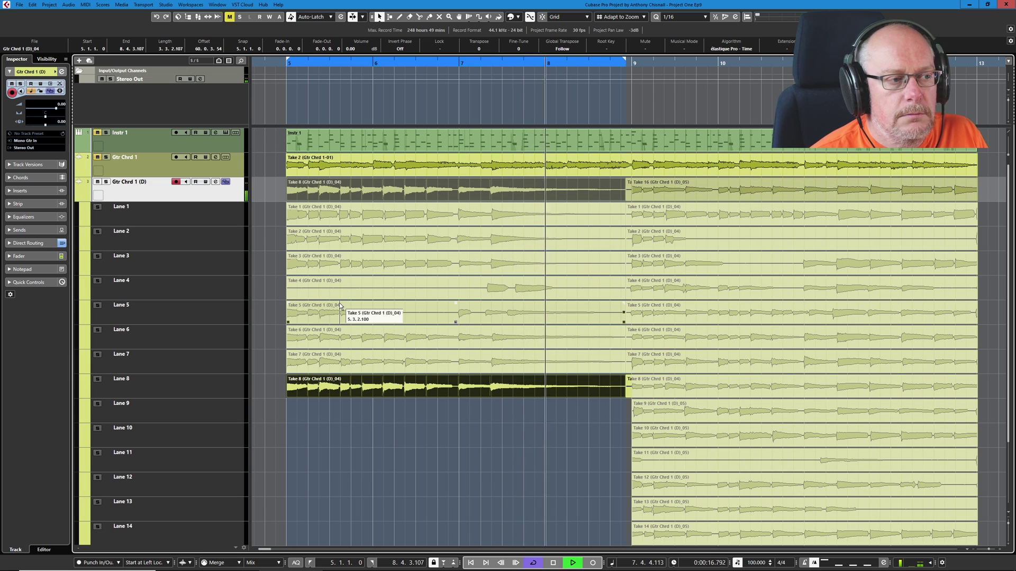
key("space")
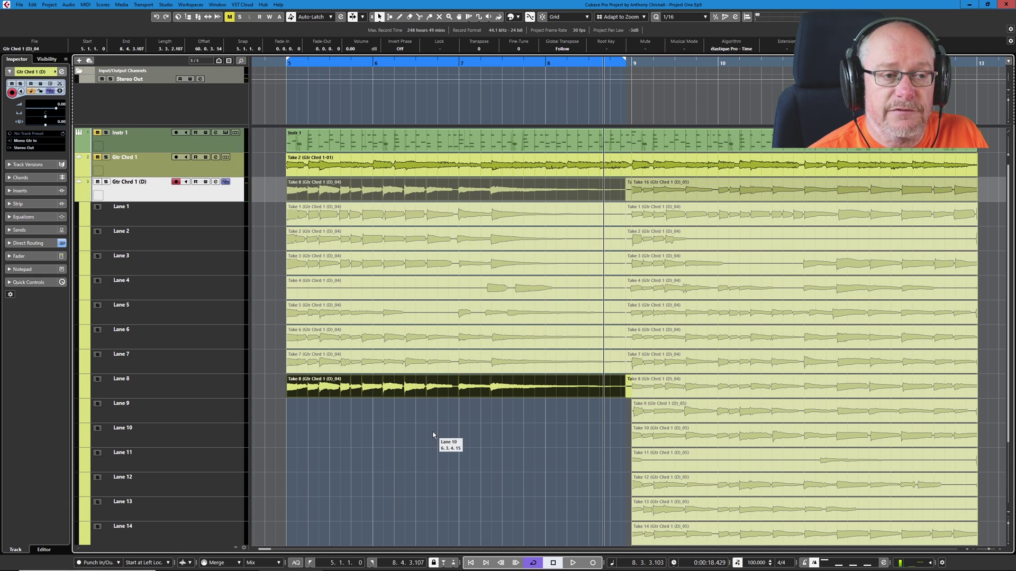
right_click(552, 342)
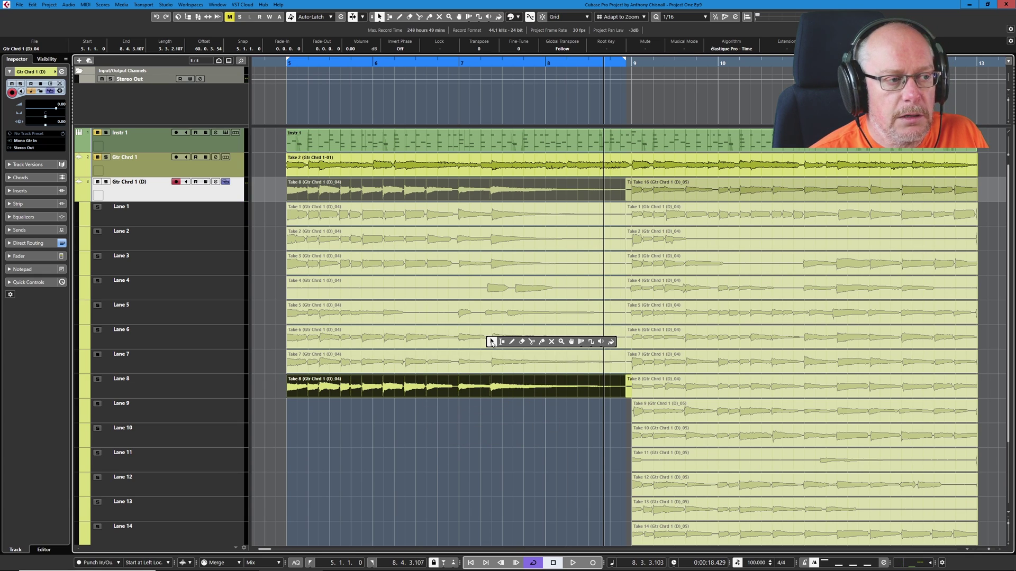
Make Take 7 the comp take for bars 5–8 with the Comp tool
left_click(572, 342)
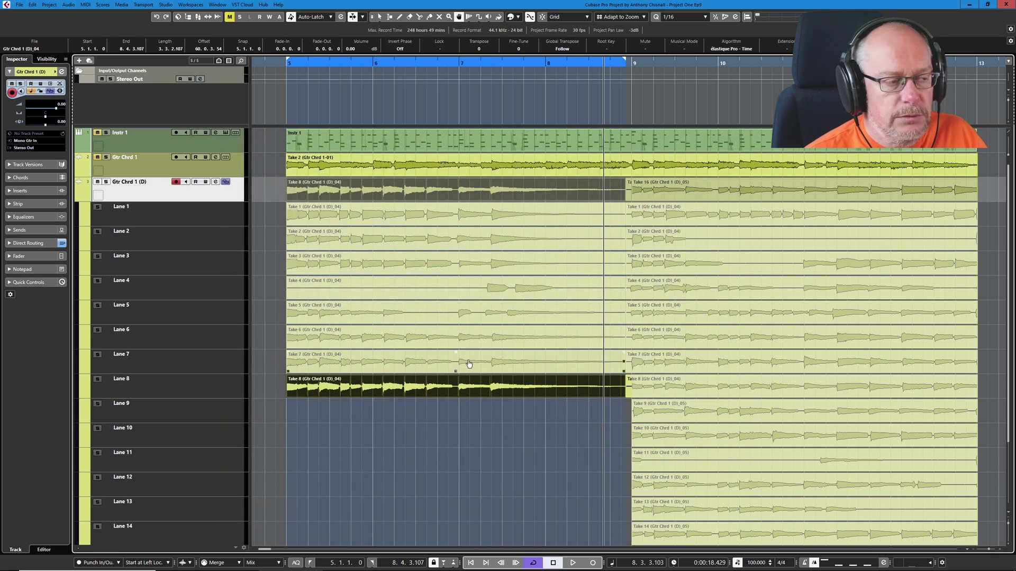
left_click(464, 365)
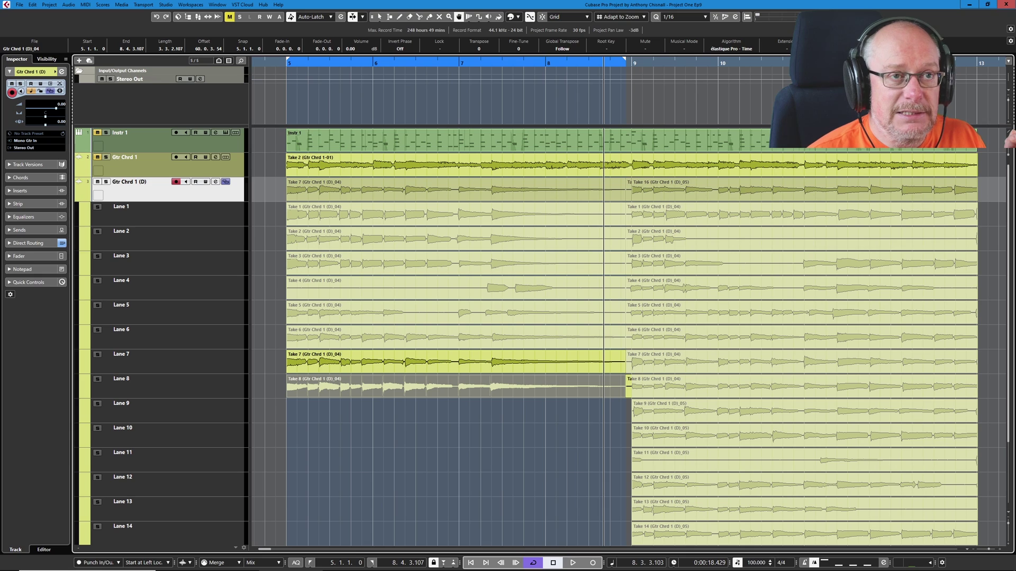
Open the lower-zone Sample Editor with Ctrl+E, maximise it, then dock it again
key("ctrl+e")
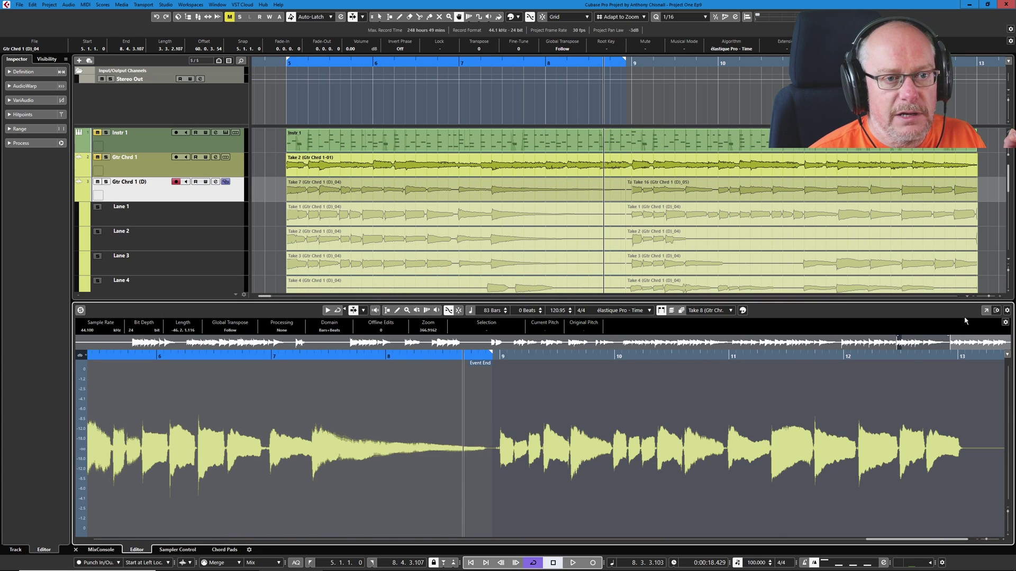
left_click(986, 312)
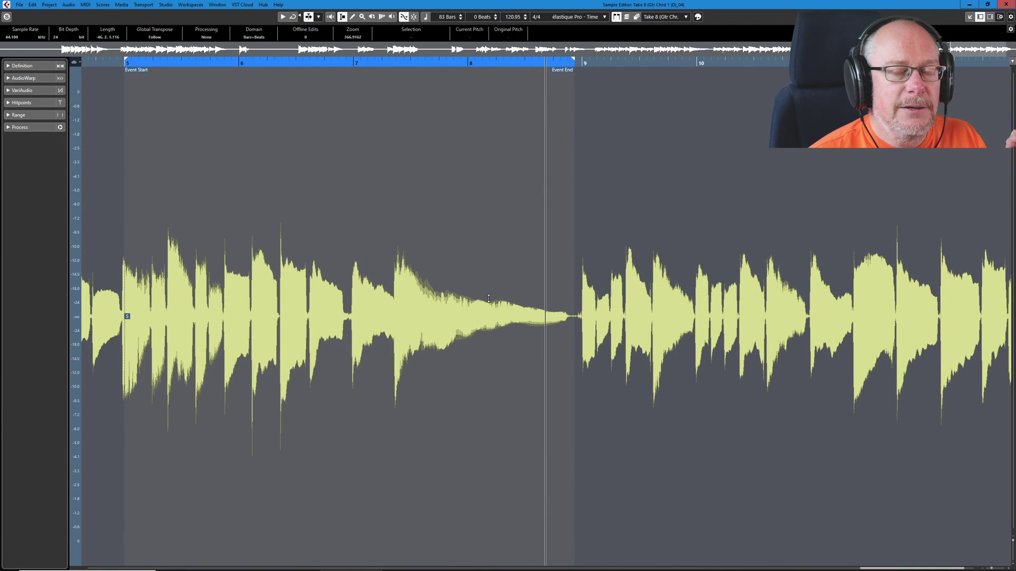
left_click(971, 17)
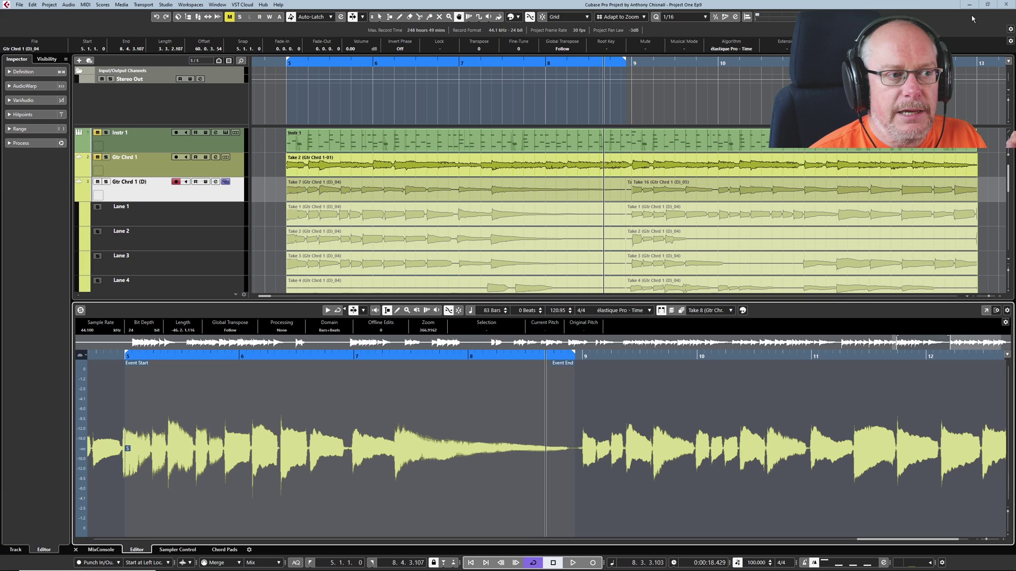
Select Take 7 on Lane 7 with the Object Selection tool and play the section
scroll(506, 267, "down", 5)
left_click(469, 233)
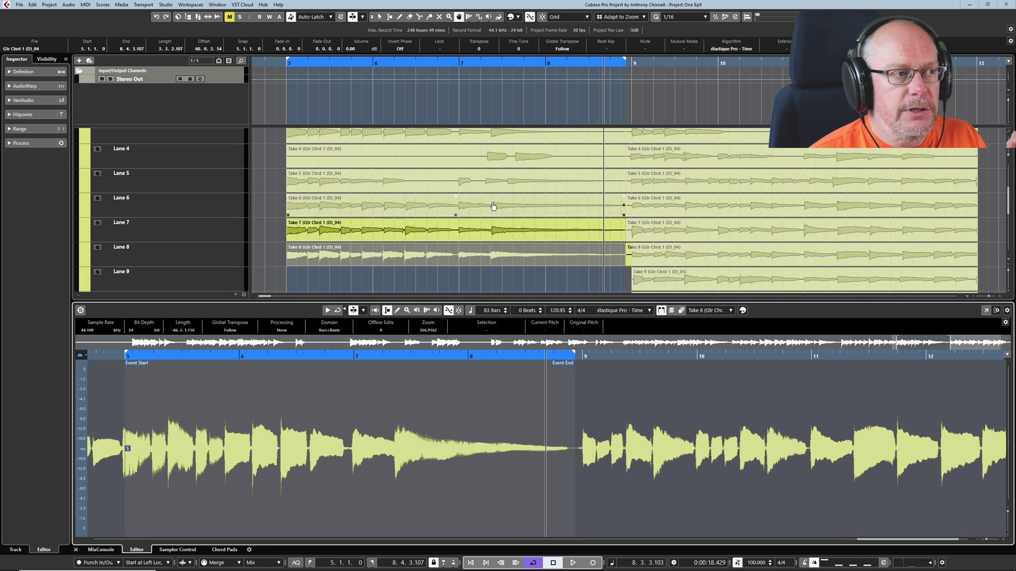
left_click(469, 233)
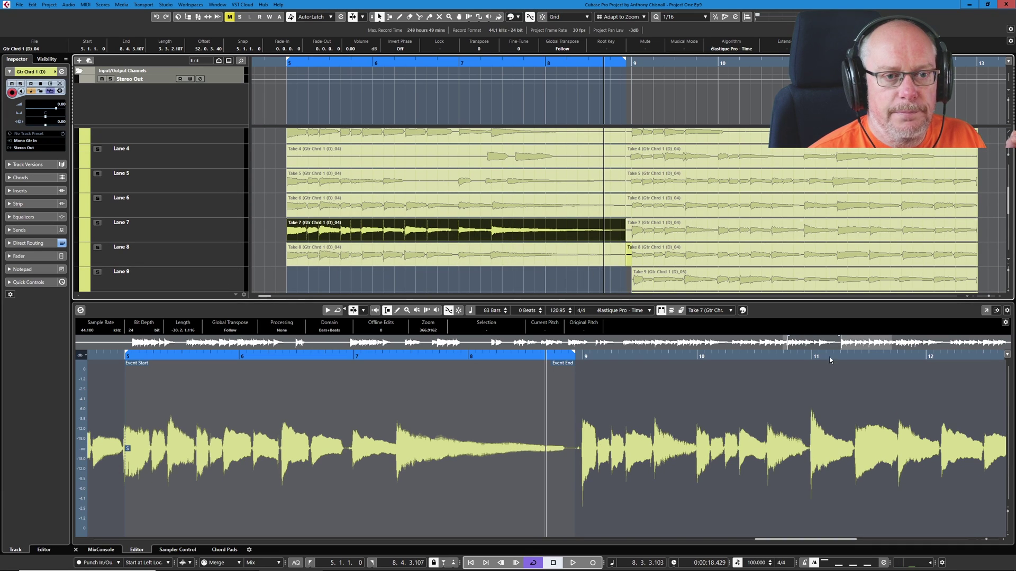
right_click(443, 254)
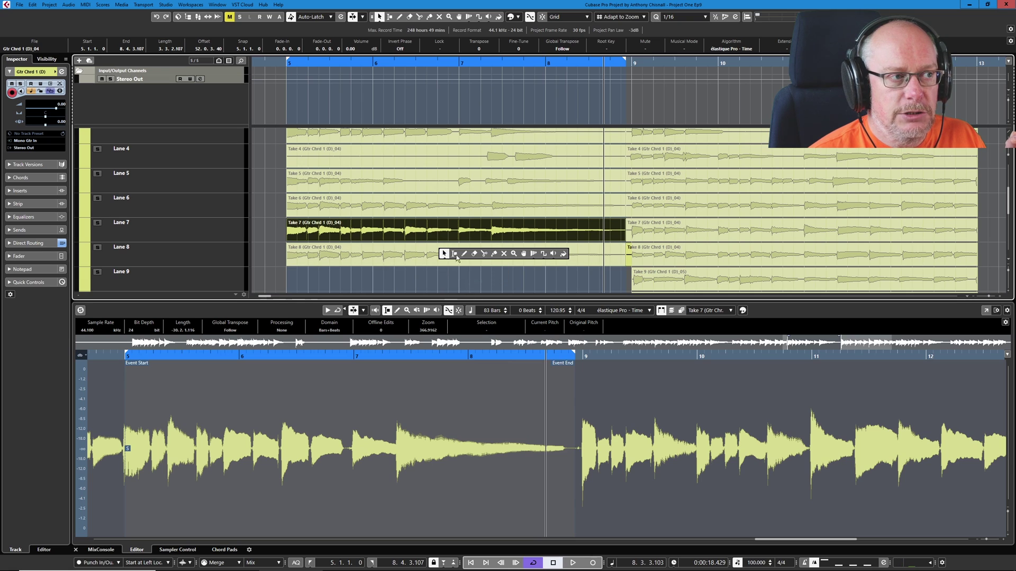
left_click(443, 255)
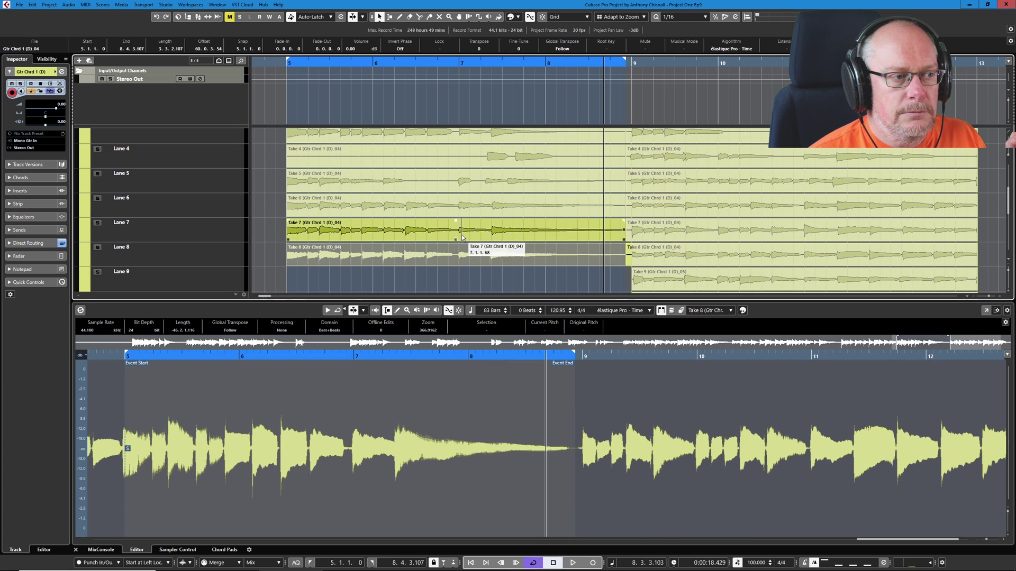
left_click(462, 235)
left_click(462, 256)
left_click(462, 235)
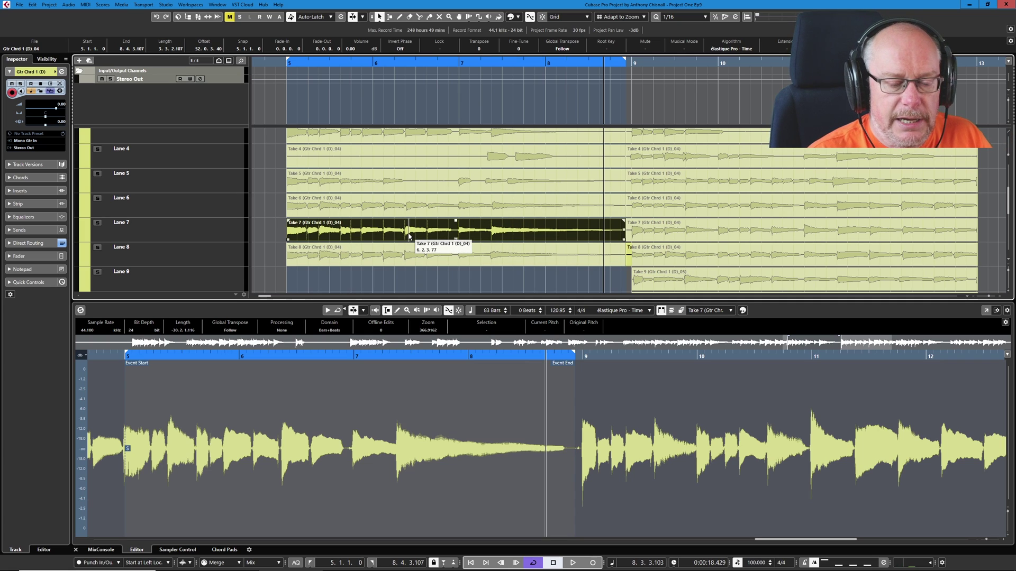
key("space")
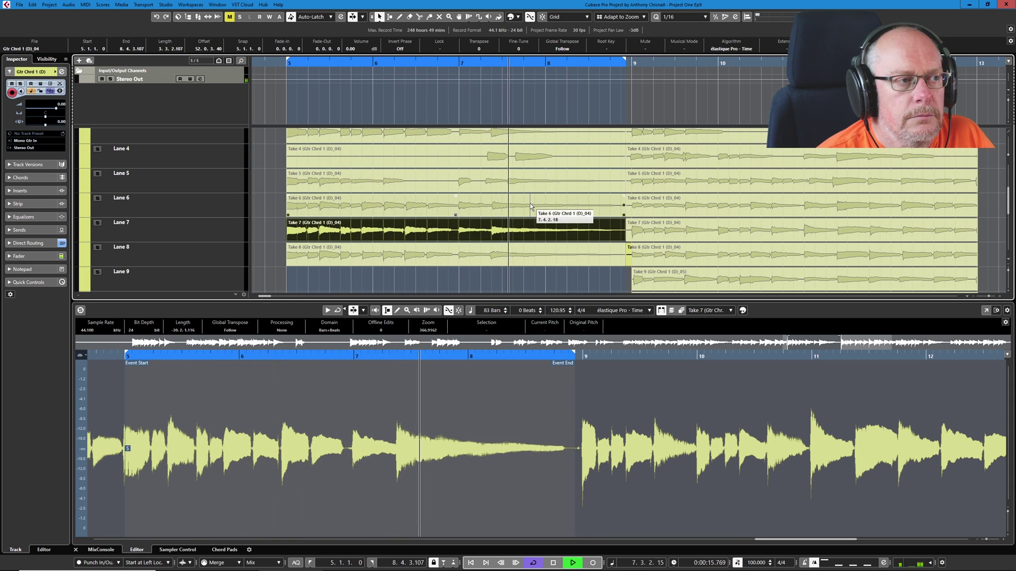
Try Take 6 and then Take 3 as the comp take for bars 5–8
right_click(536, 234)
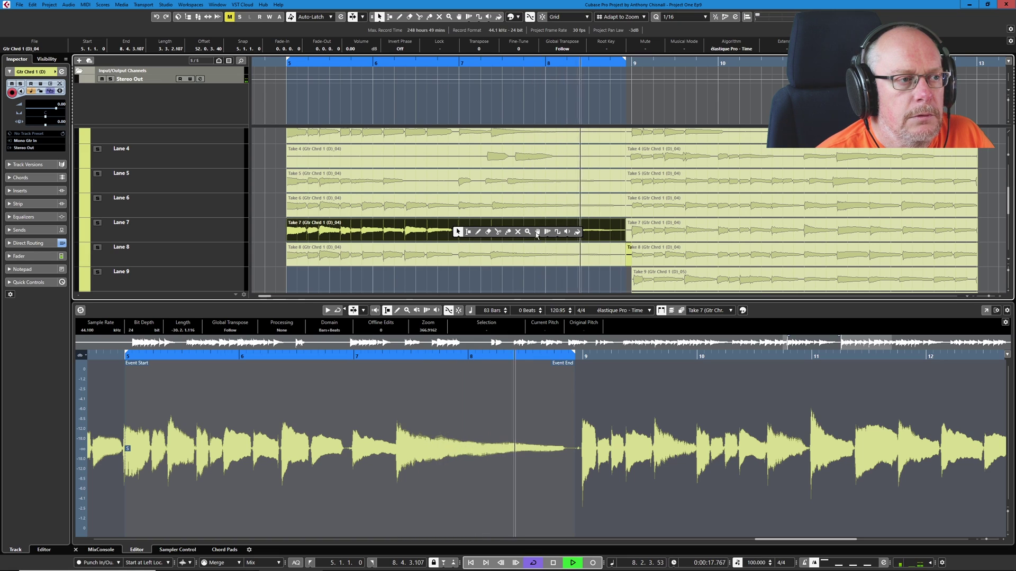
left_click(535, 234)
left_click(555, 206)
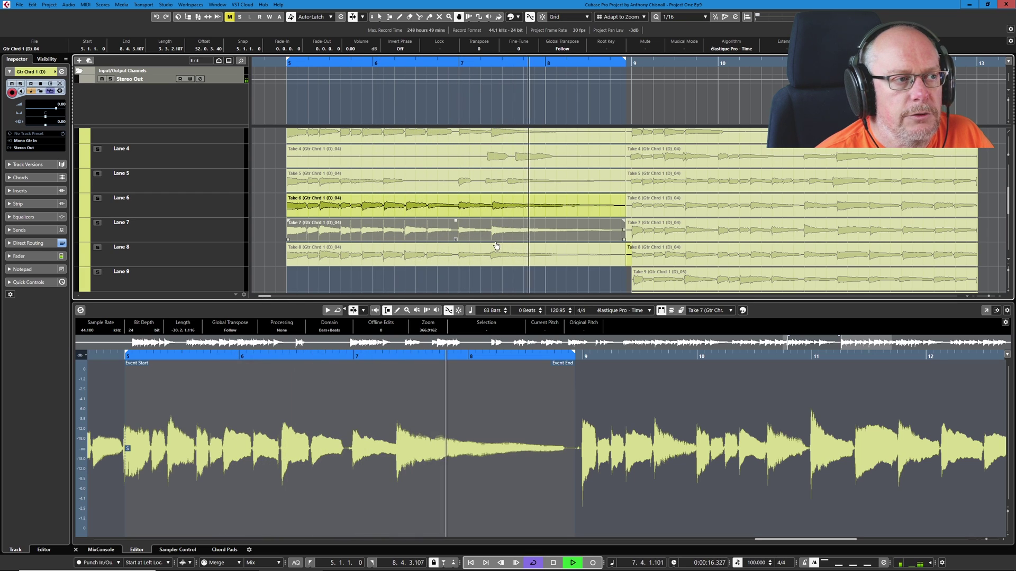
scroll(493, 228, "up", 3)
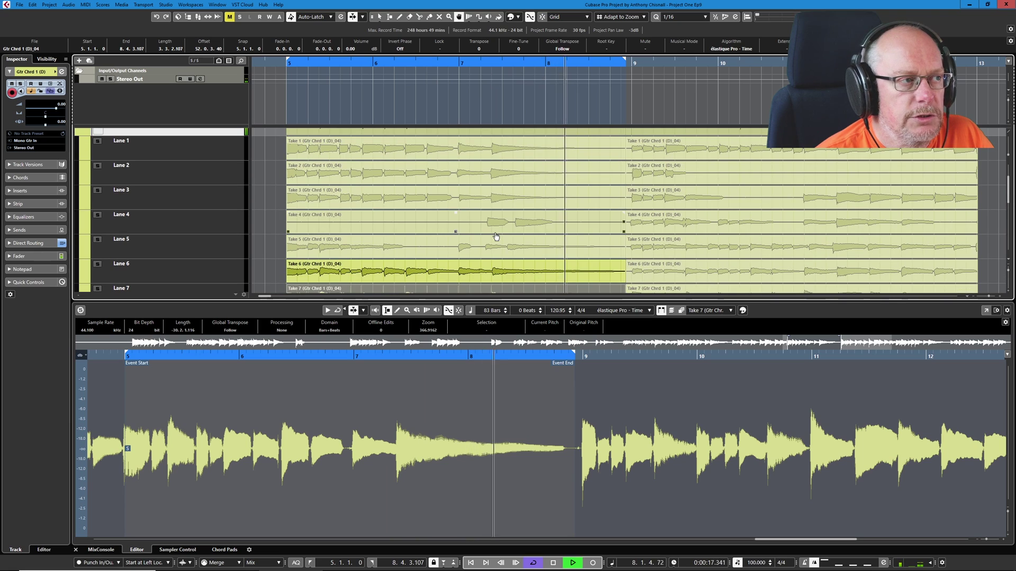
left_click(489, 201)
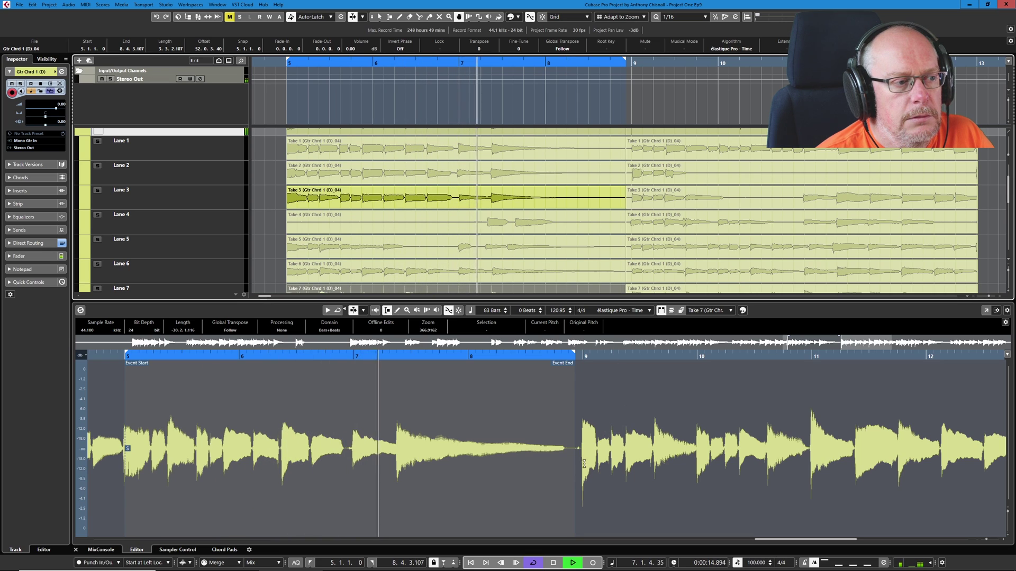
key("space")
Restore Take 8 as the bars 5–8 comp take, load it in the editor, and audition it
left_click(342, 198)
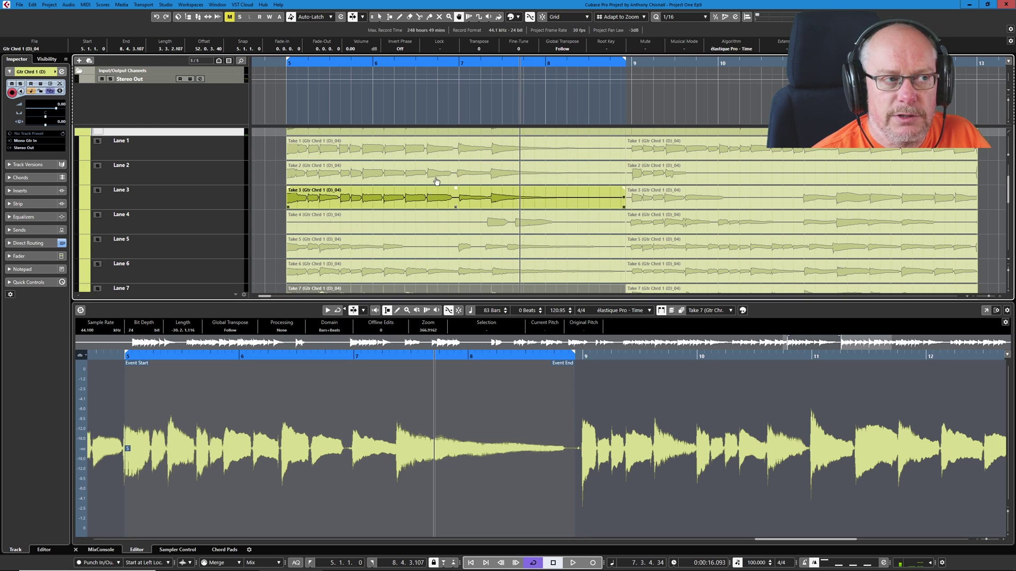
scroll(481, 185, "down", 1)
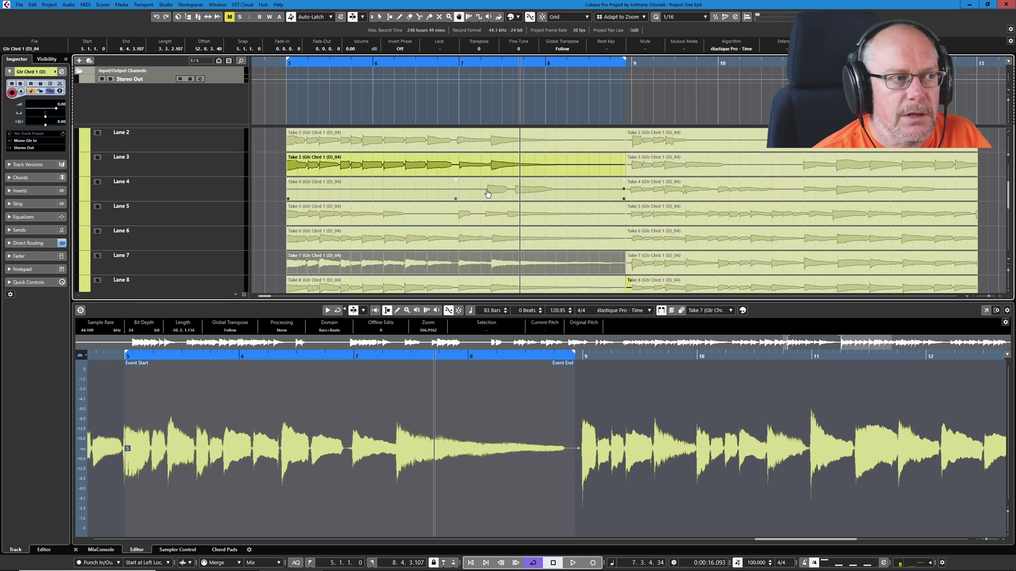
scroll(461, 206, "down", 1)
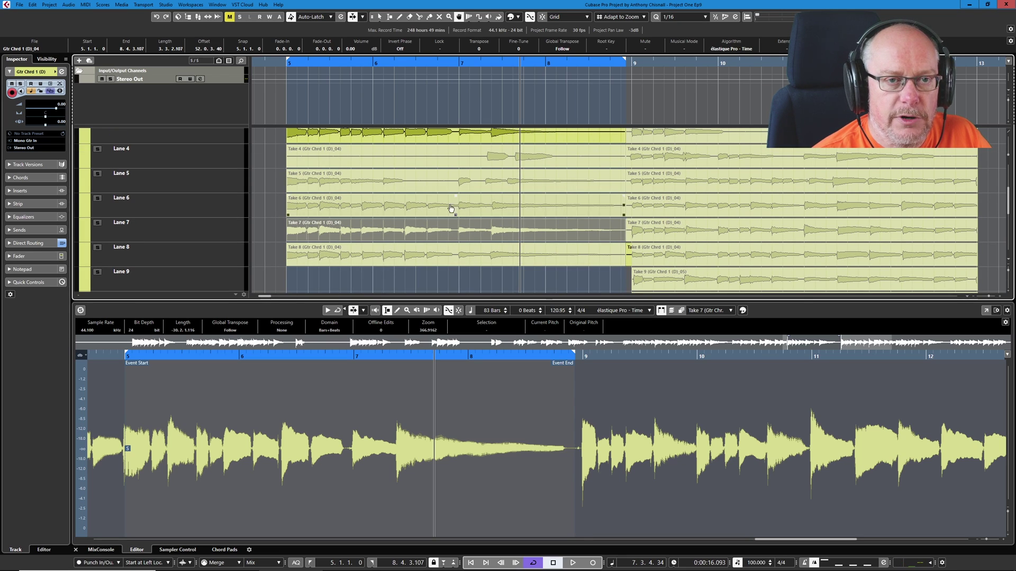
left_click(407, 254)
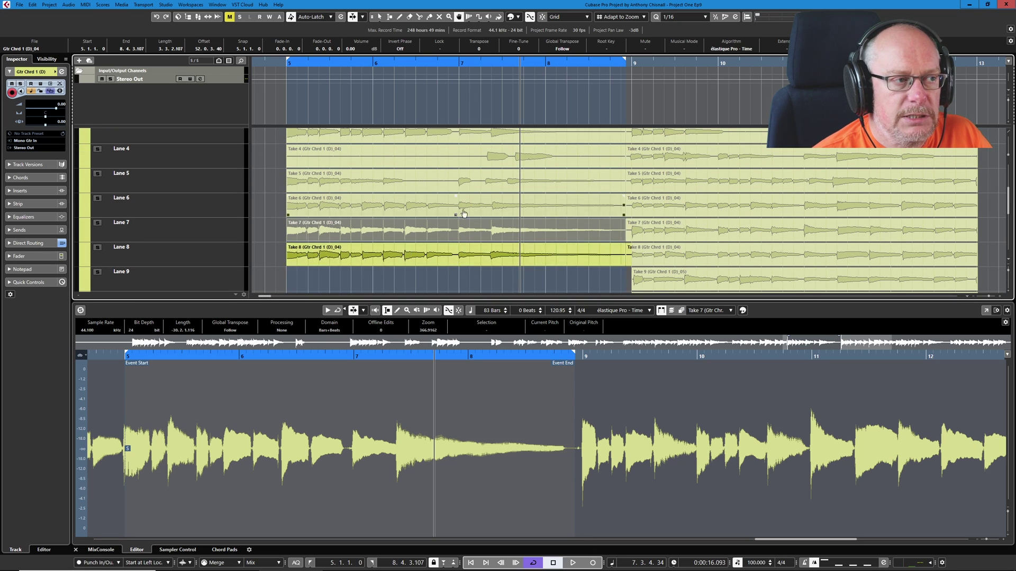
key("1")
left_click(415, 259)
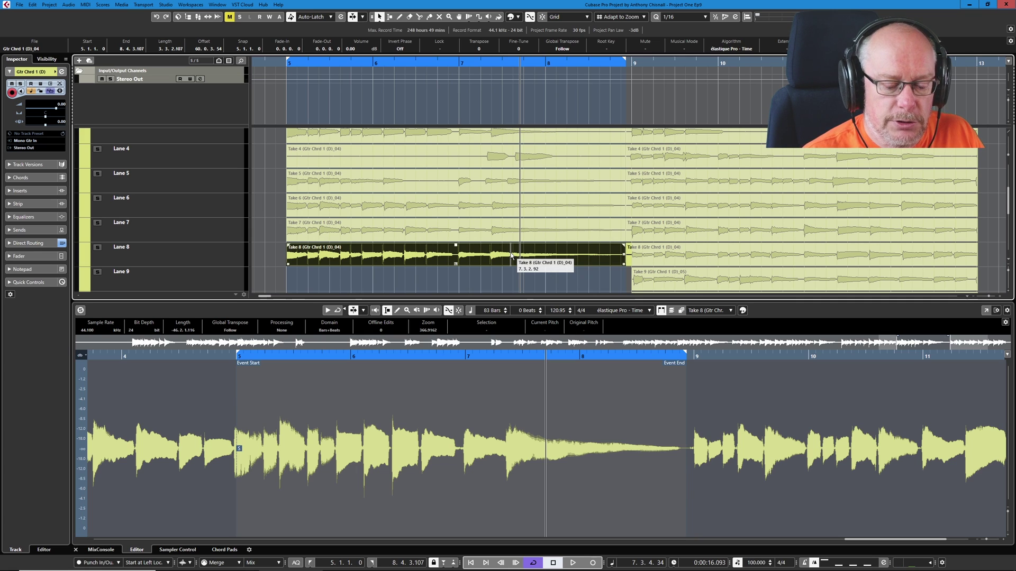
key("space")
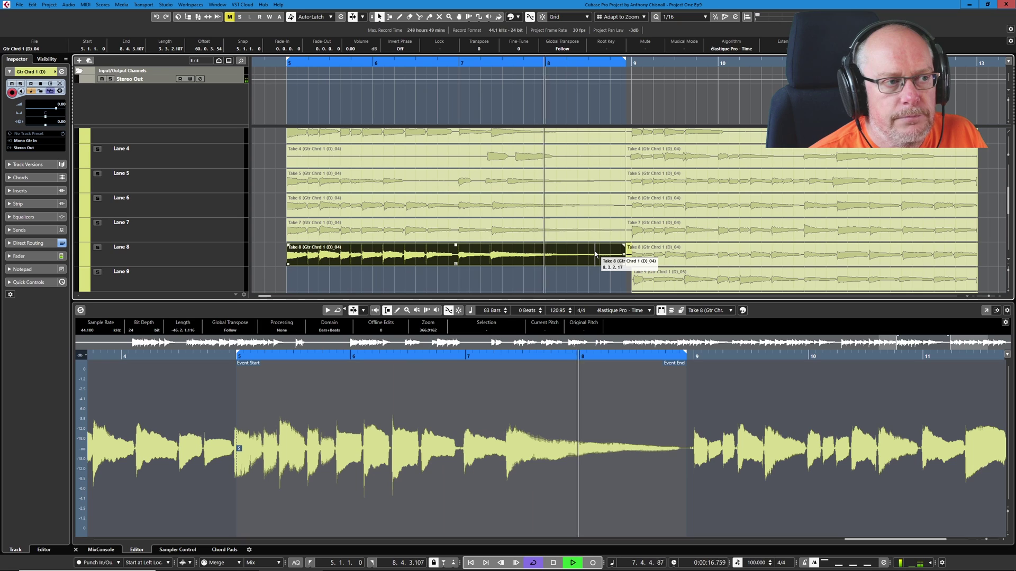
key("space")
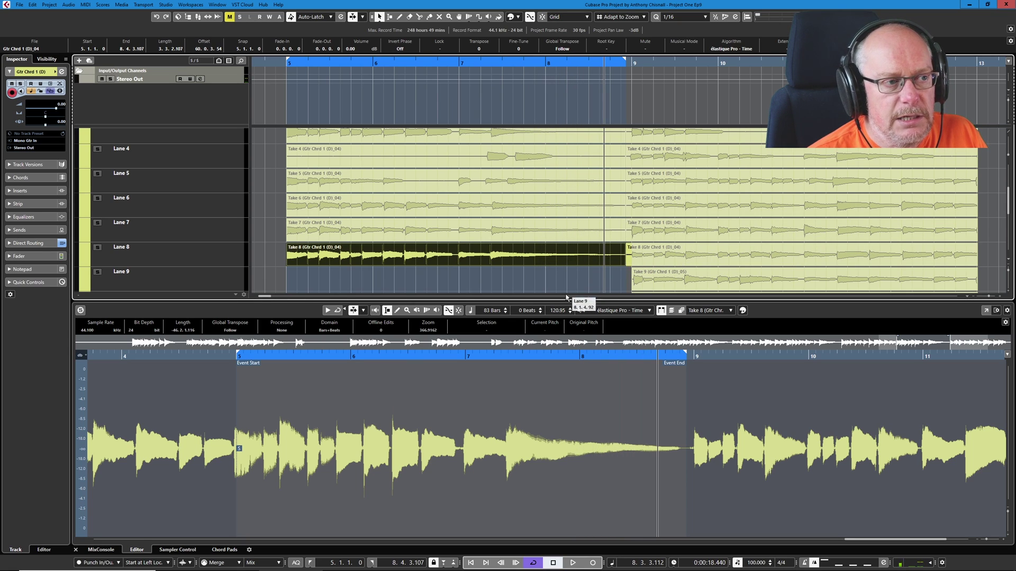
Close the lower editor, set locators to Take 16's bars 9–13, and play that section
left_click_drag(566, 300, 538, 380)
key("ctrl+alt+e")
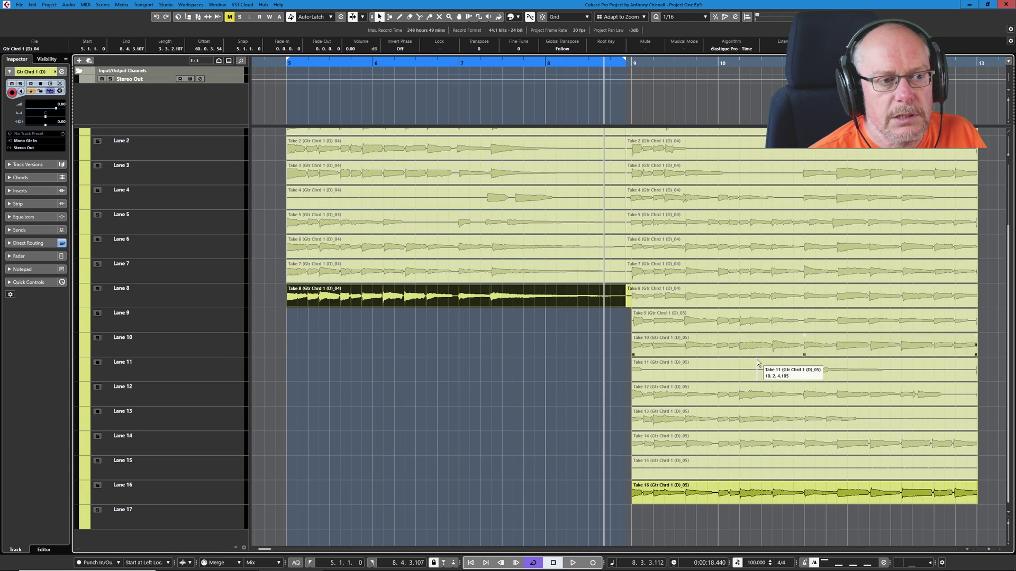
scroll(754, 354, "up", 2)
scroll(746, 339, "down", 2)
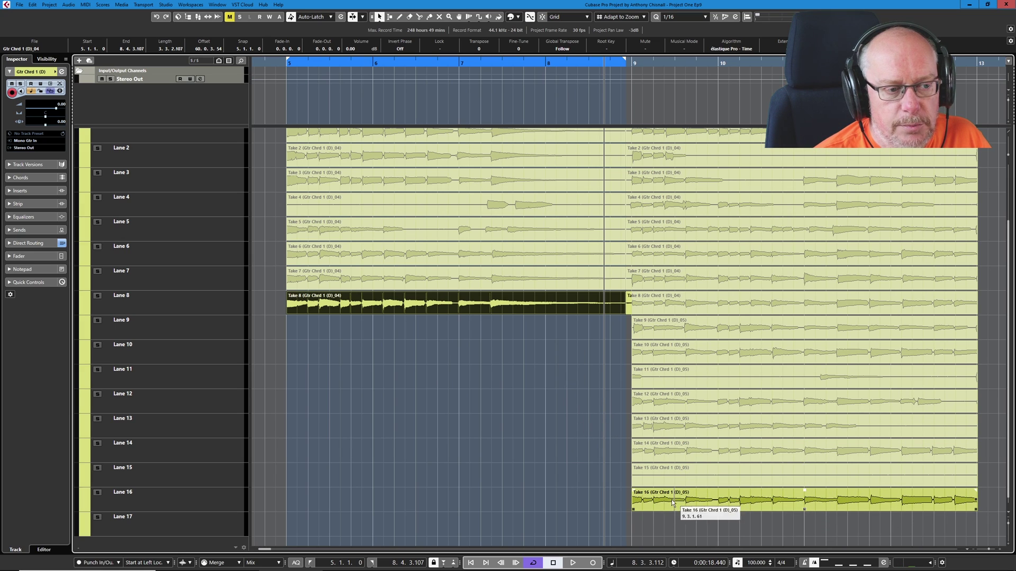
left_click(770, 498)
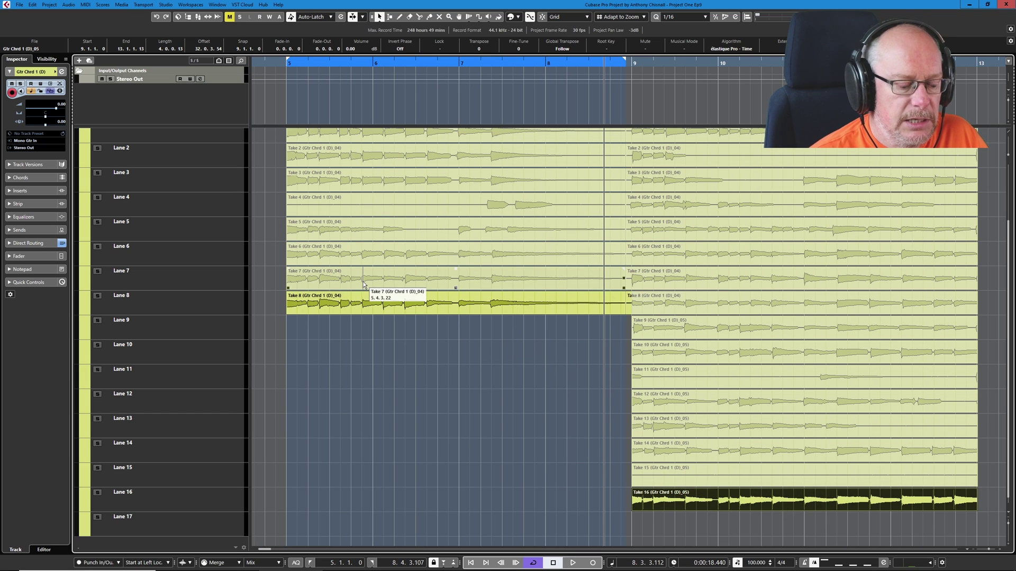
key("p")
key("space")
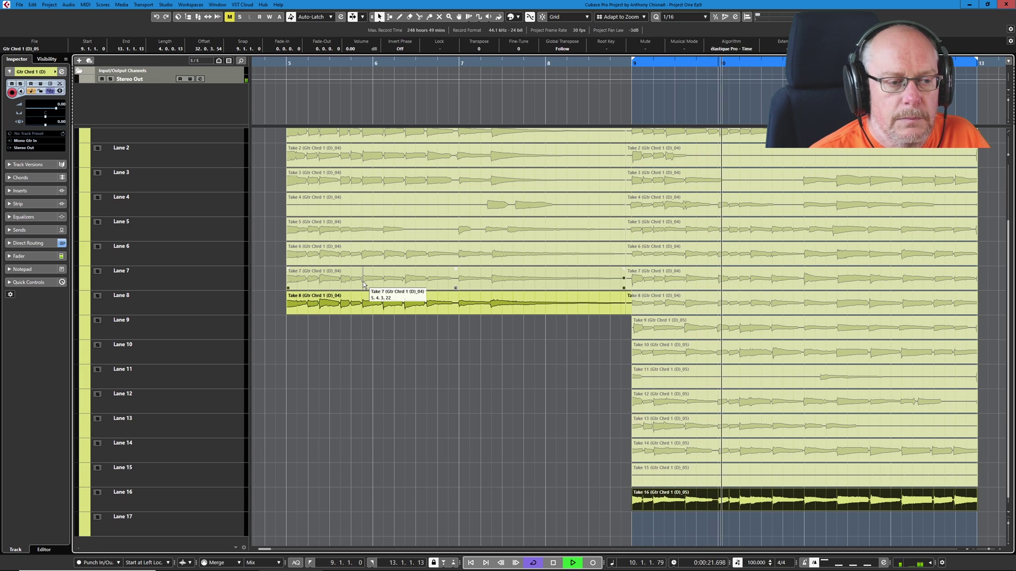
key("space")
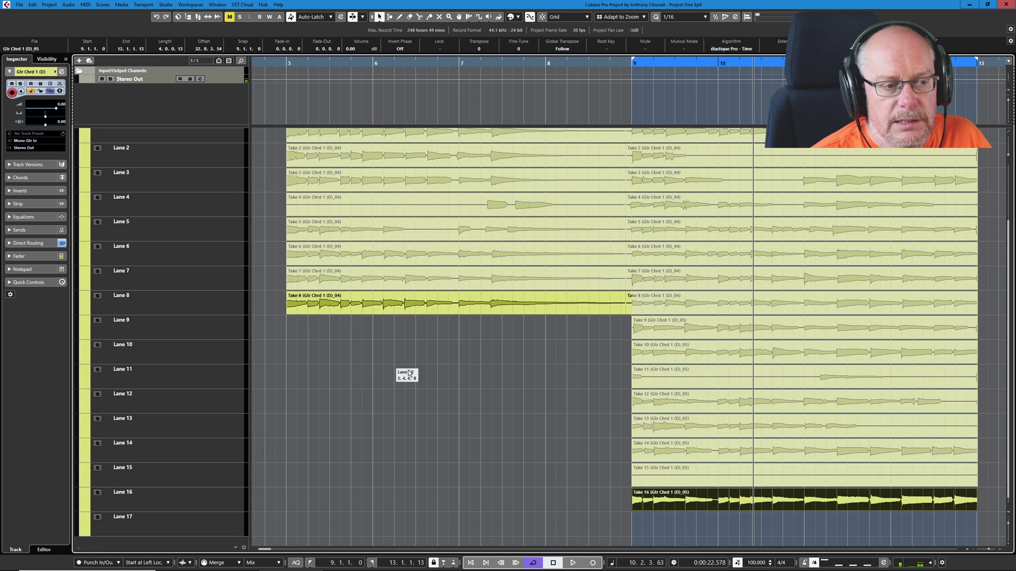
Audition Take 14 as the bars 9–13 comp take, then reselect Take 16
right_click(615, 407)
left_click(692, 409)
left_click(790, 437)
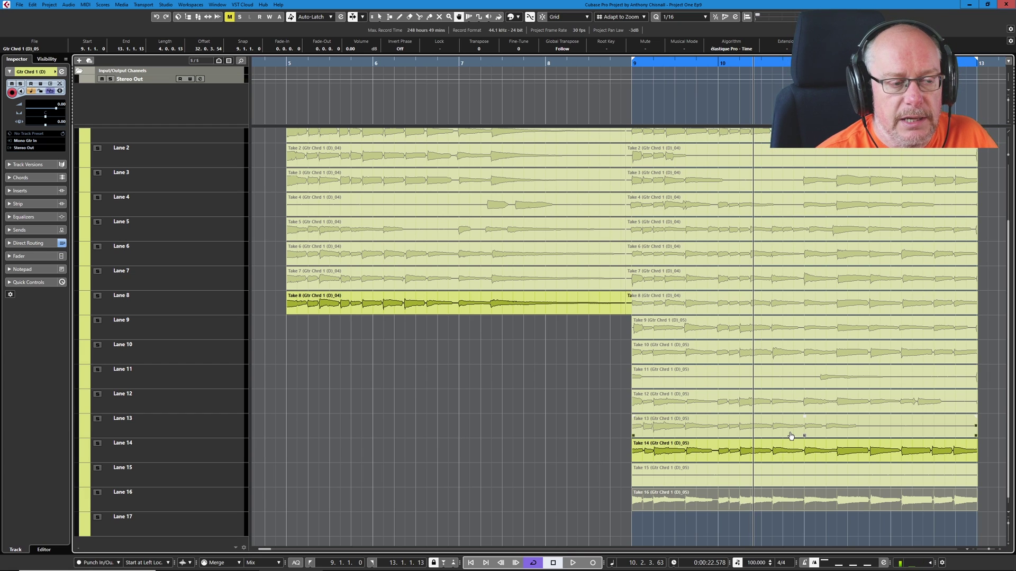
key("space")
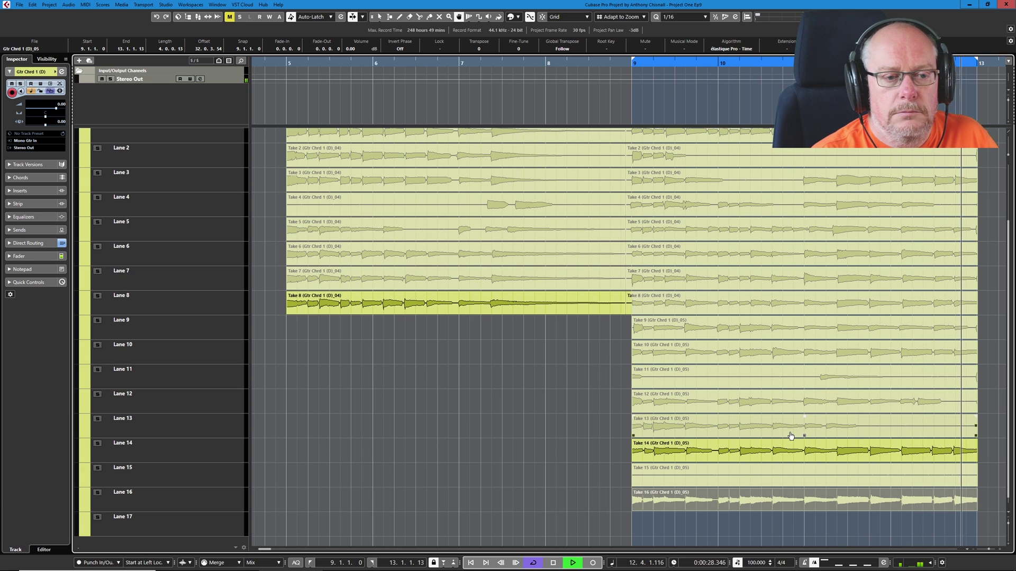
key("space")
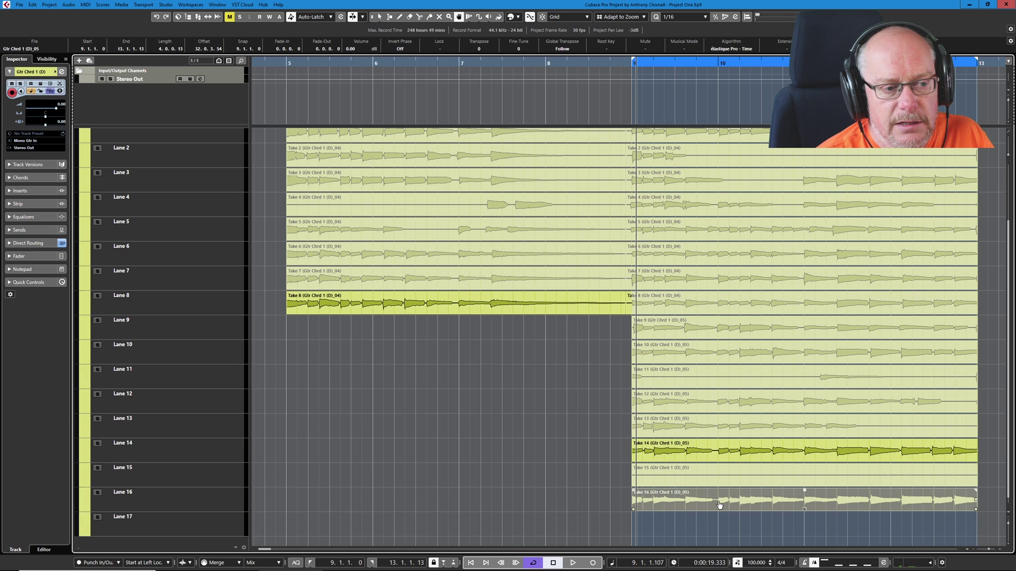
left_click(701, 504)
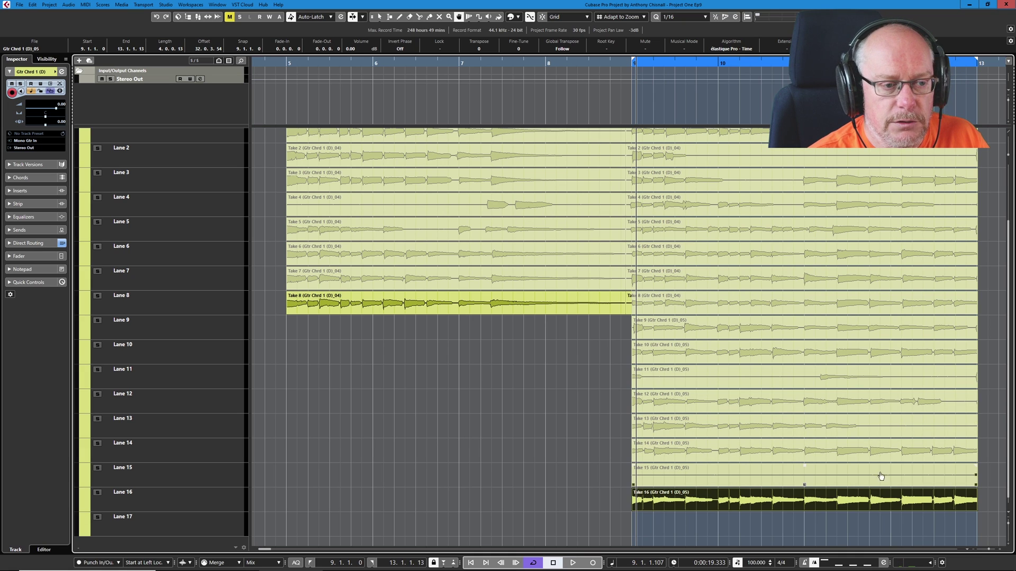
Split every take lane at the cursor just before bar 11
scroll(881, 482, "up", 4, "ctrl")
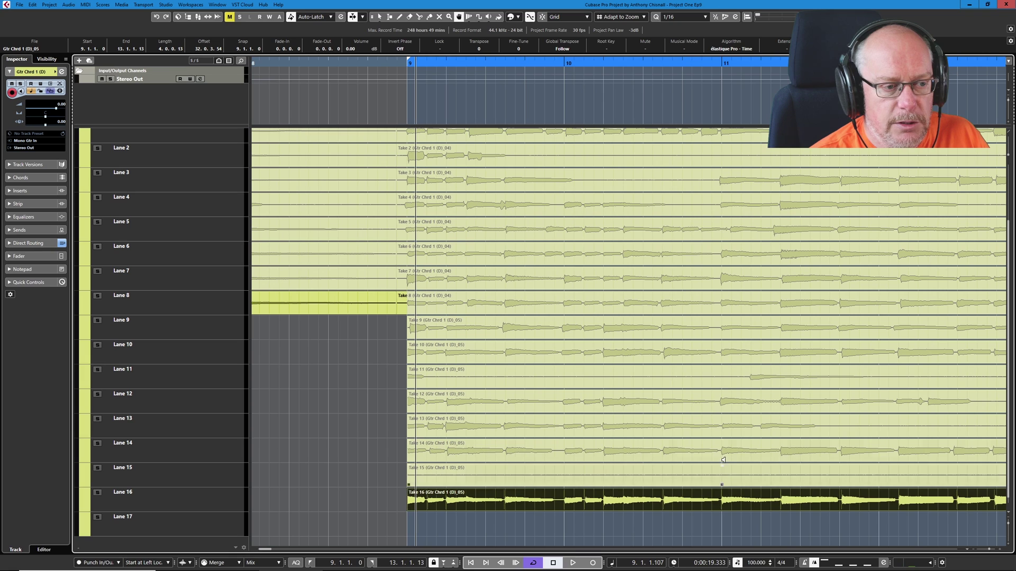
scroll(719, 471, "up", 3, "ctrl")
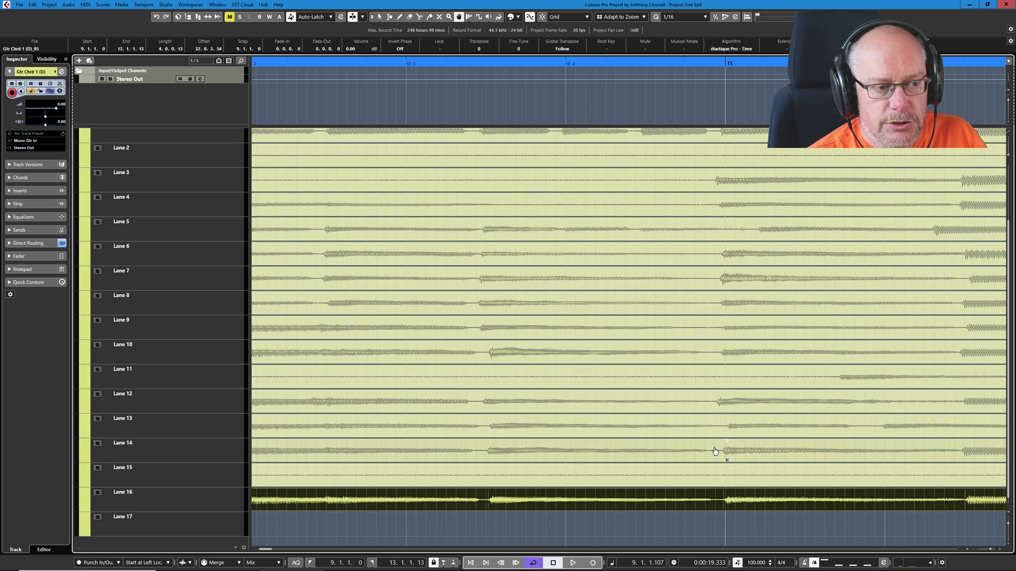
left_click(718, 506)
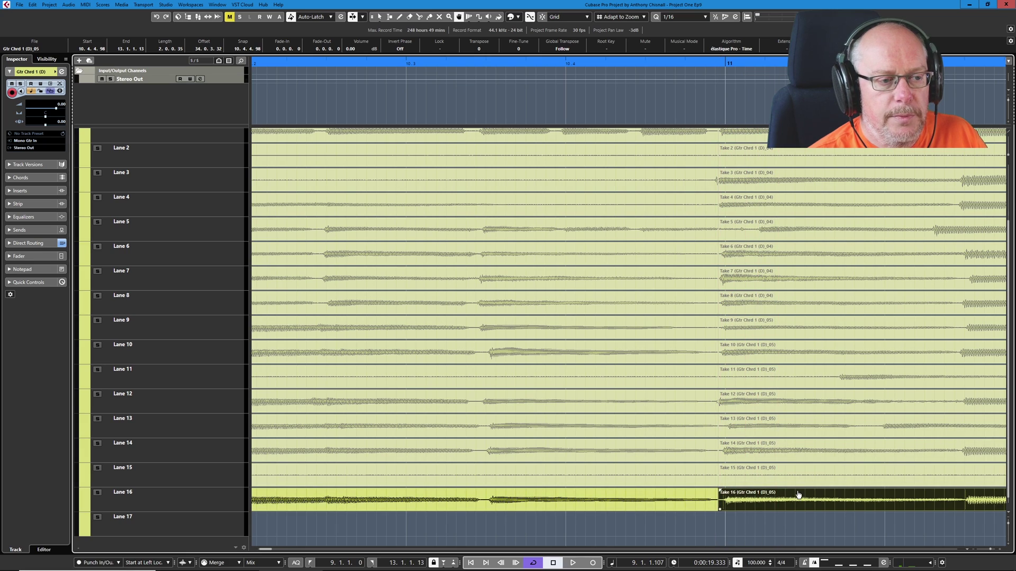
Erase Take 14's left piece, both Lane 15 pieces and Take 16's right piece
left_click(689, 449)
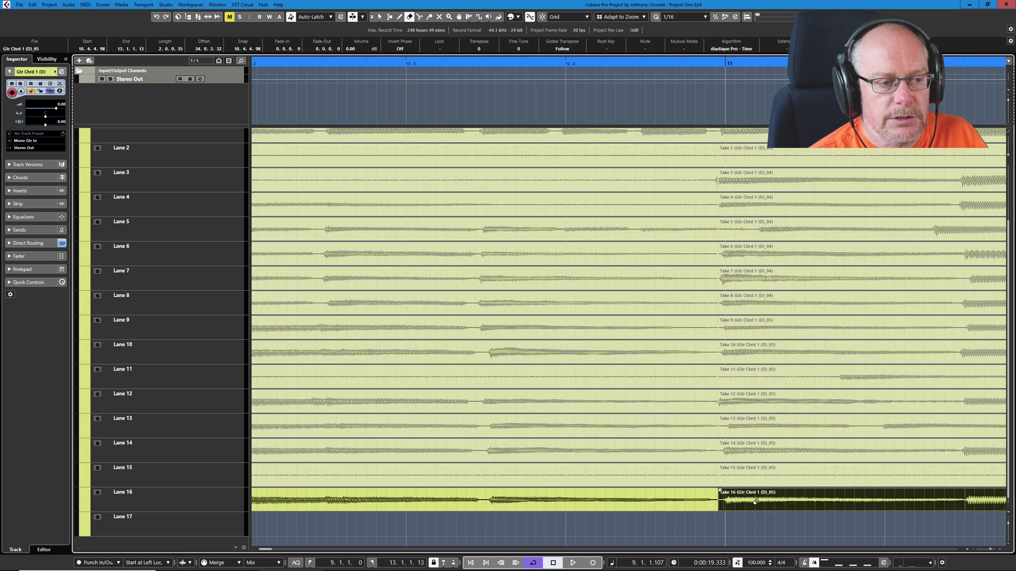
left_click(675, 447)
left_click(694, 474)
left_click(742, 474)
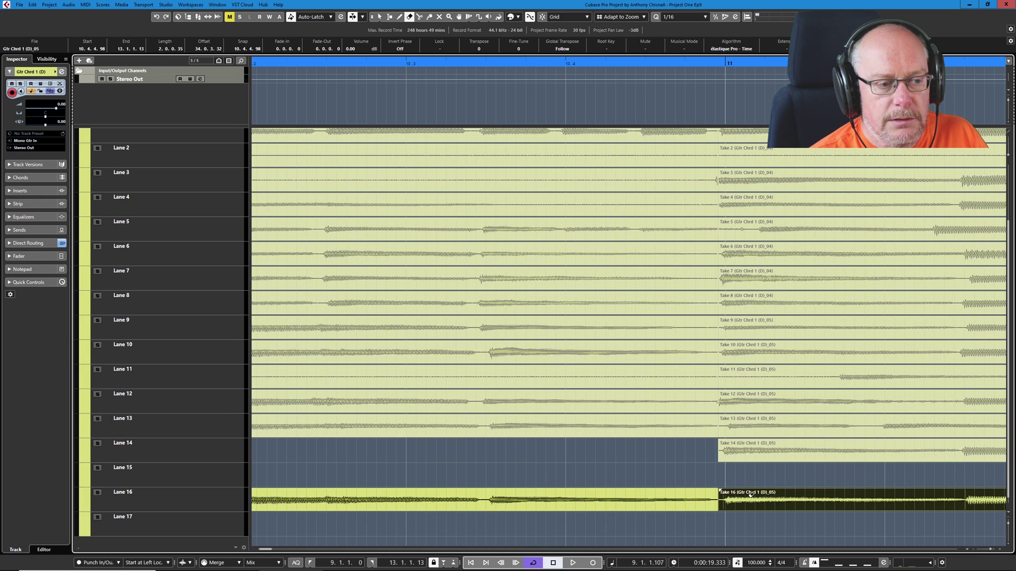
left_click(750, 494)
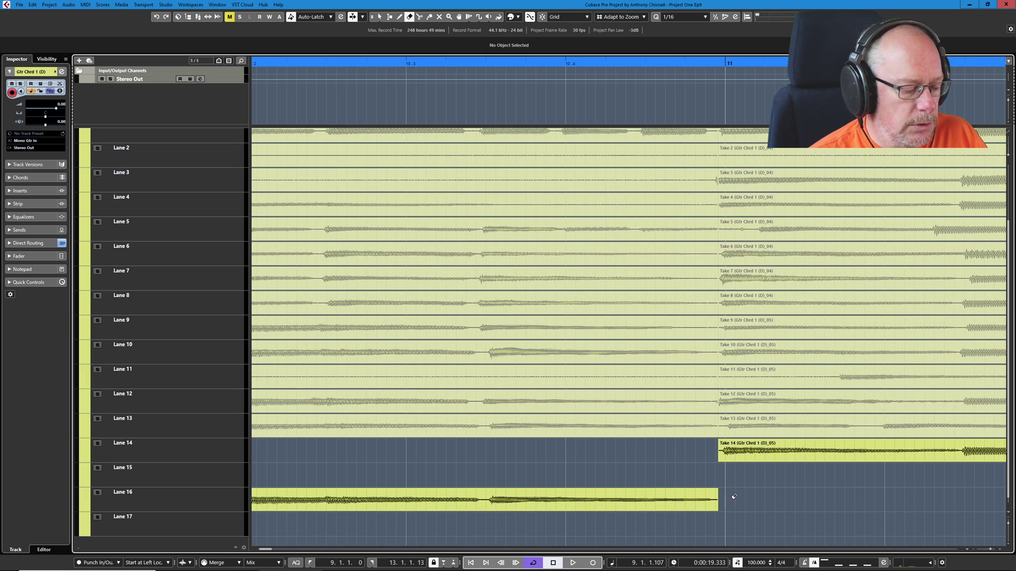
key("g")
key("g")
key("g")
key("g")
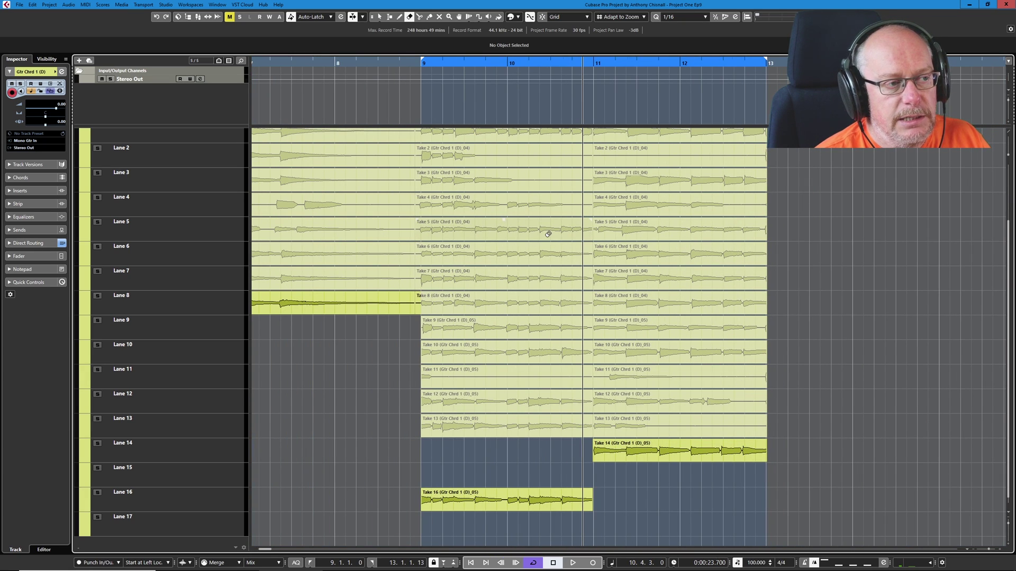
Make Take 7 active for bars 9–13 and audition the comp from the loop start
right_click(819, 270)
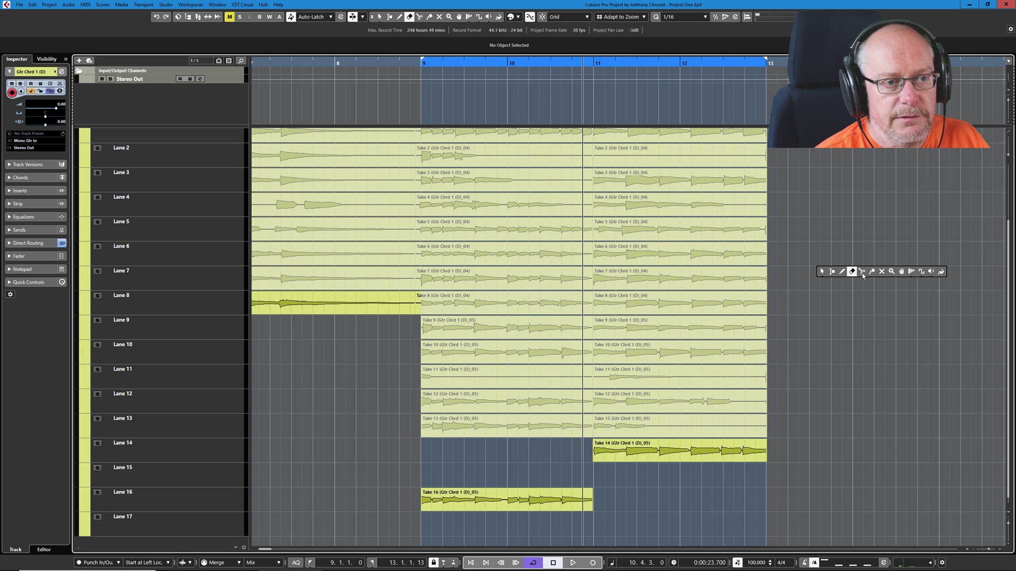
left_click(547, 281)
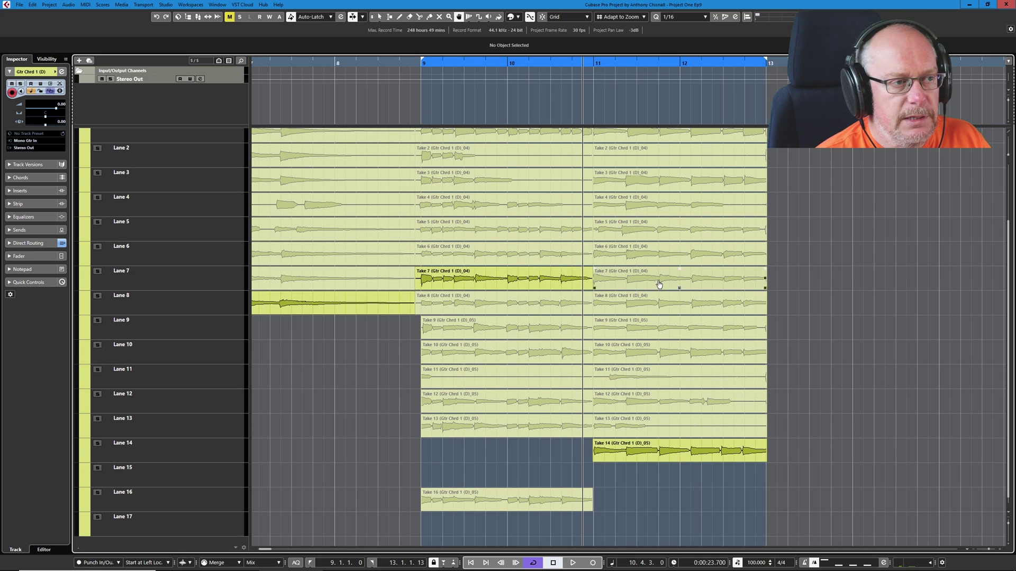
left_click(658, 285)
left_click_drag(768, 281, 714, 279)
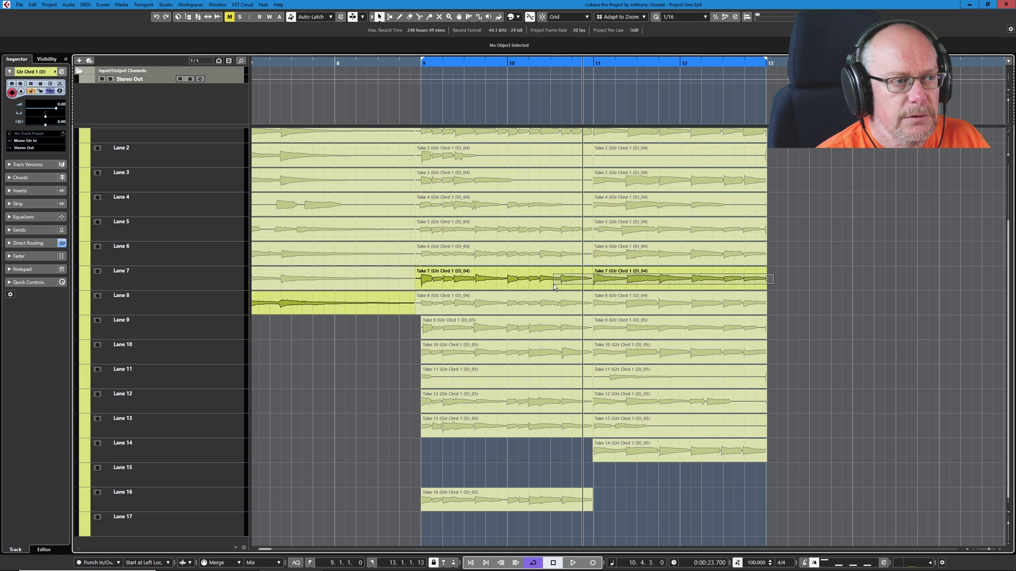
left_click_drag(554, 287, 552, 285)
key("space")
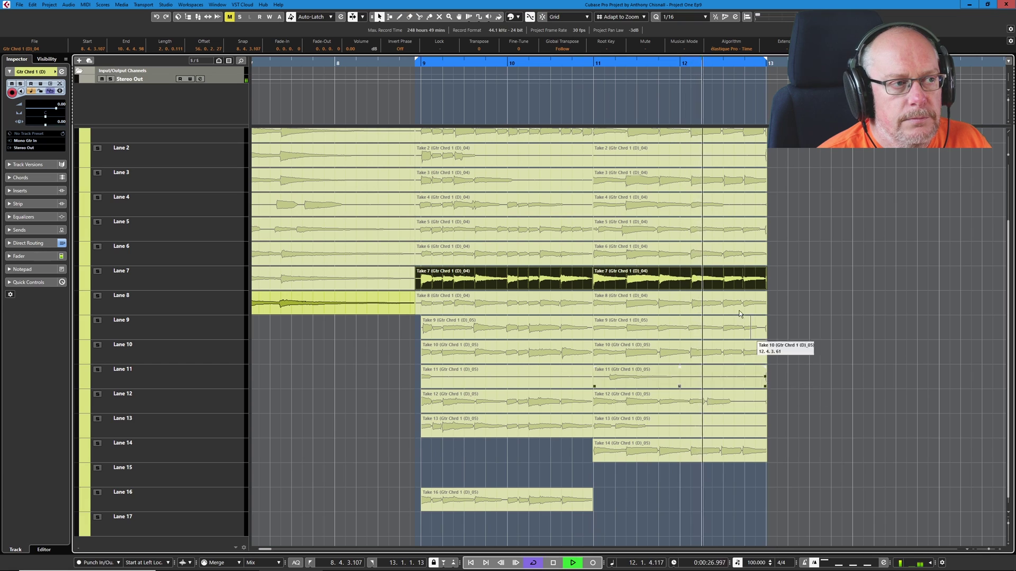
Audition Takes 5, 4 and 3 as the active takes for bars 9–11 and 11–13, then stop
right_click(633, 247)
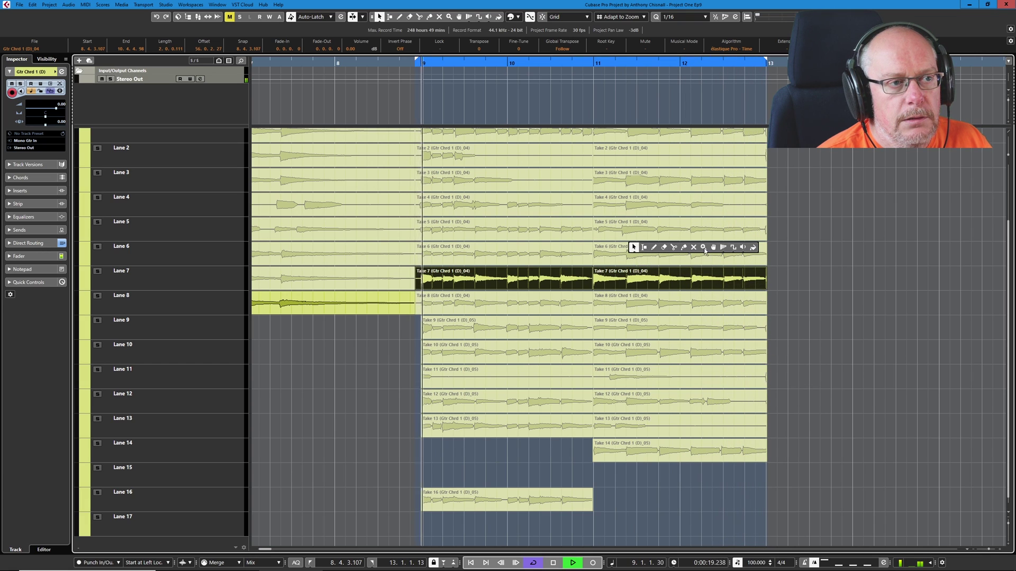
left_click(688, 247)
left_click(557, 229)
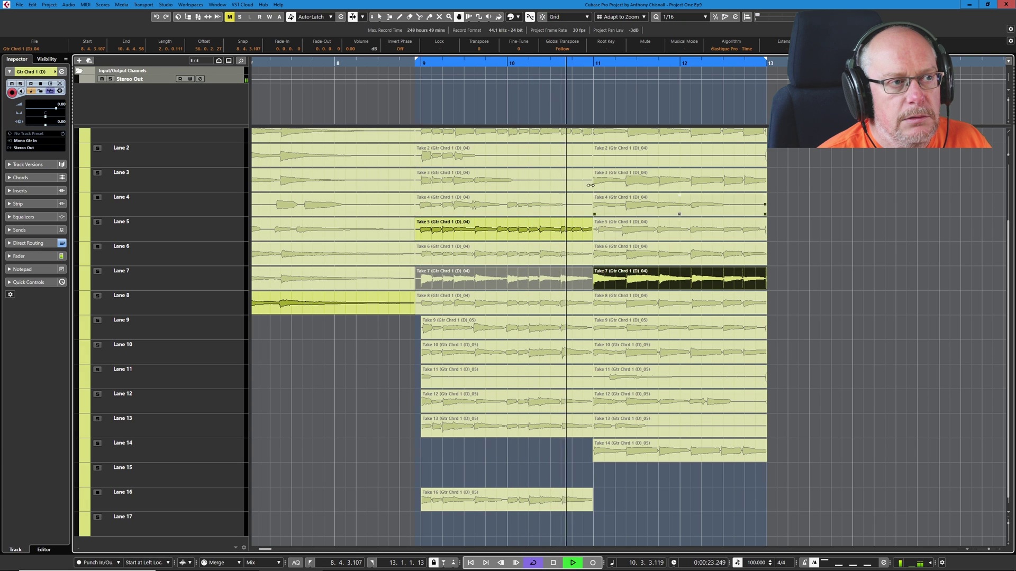
left_click(660, 194)
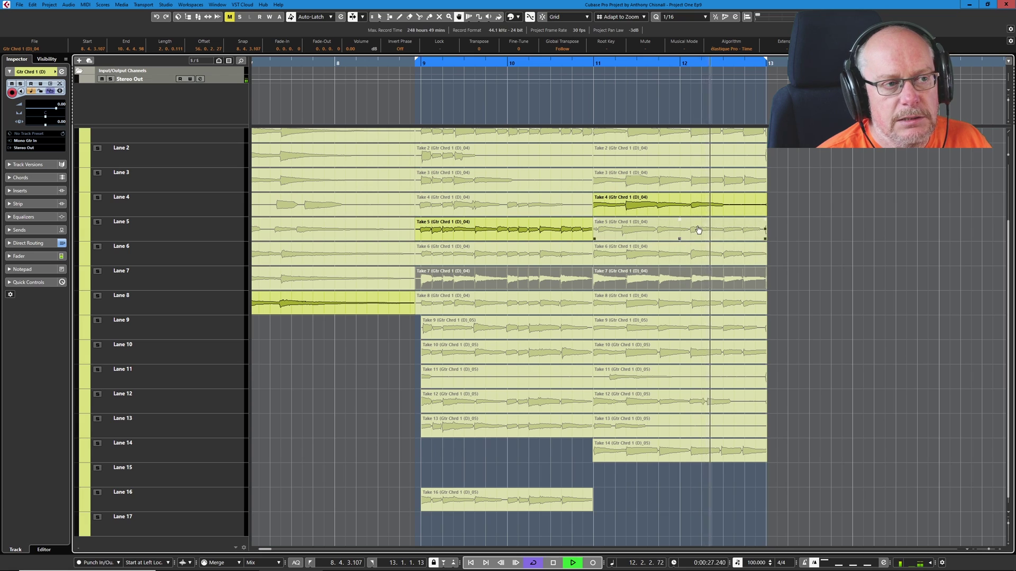
left_click(516, 180)
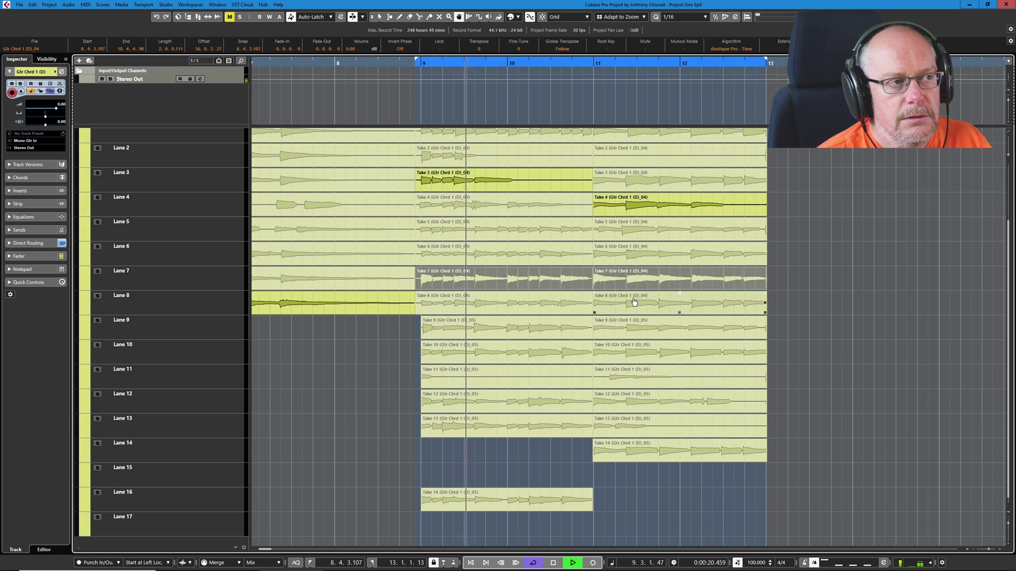
left_click(539, 209)
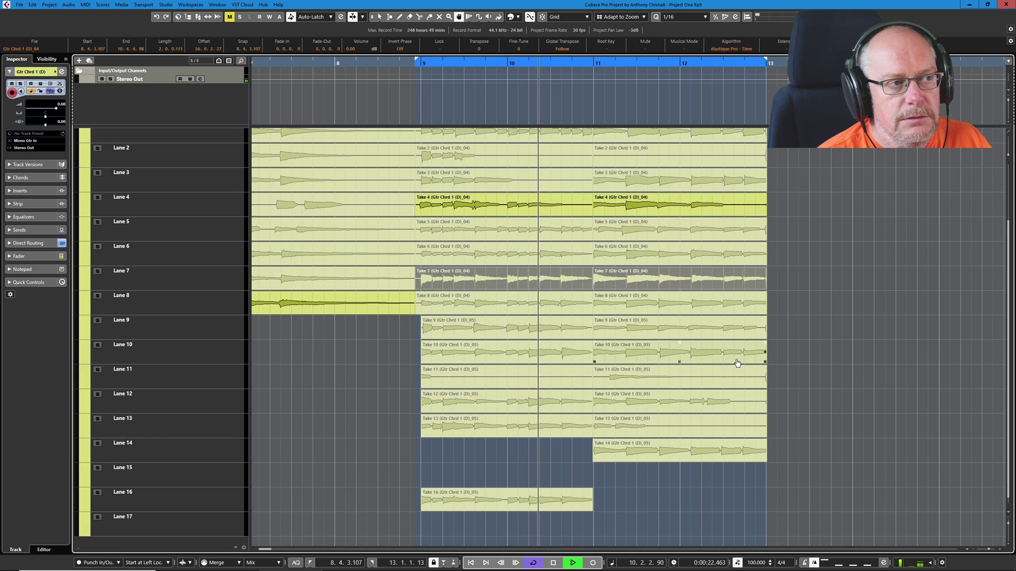
left_click(681, 183)
key("space")
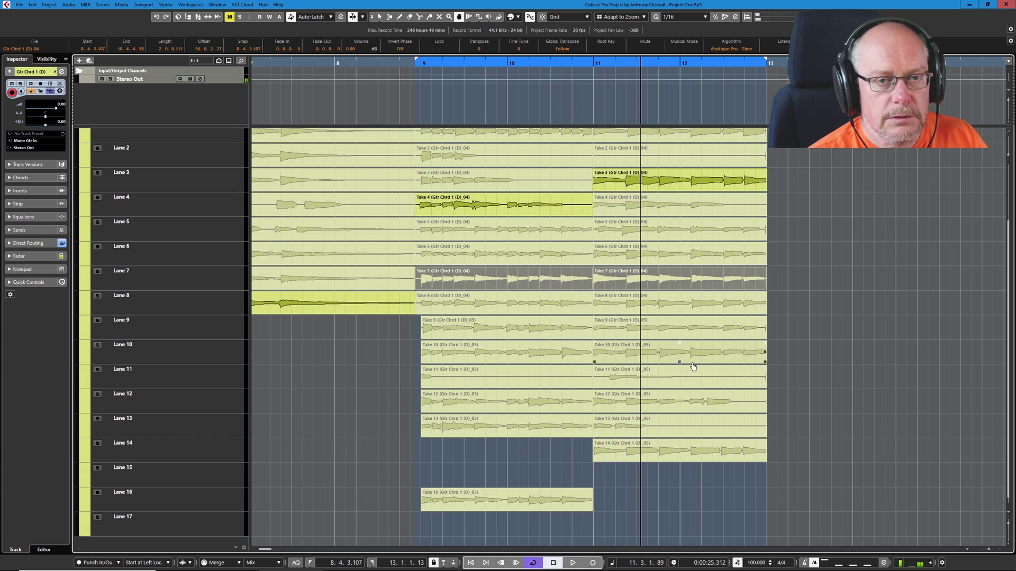
With the Object Selection tool, rubber-band select the unused takes right of bar 9
scroll(622, 432, "up", 3)
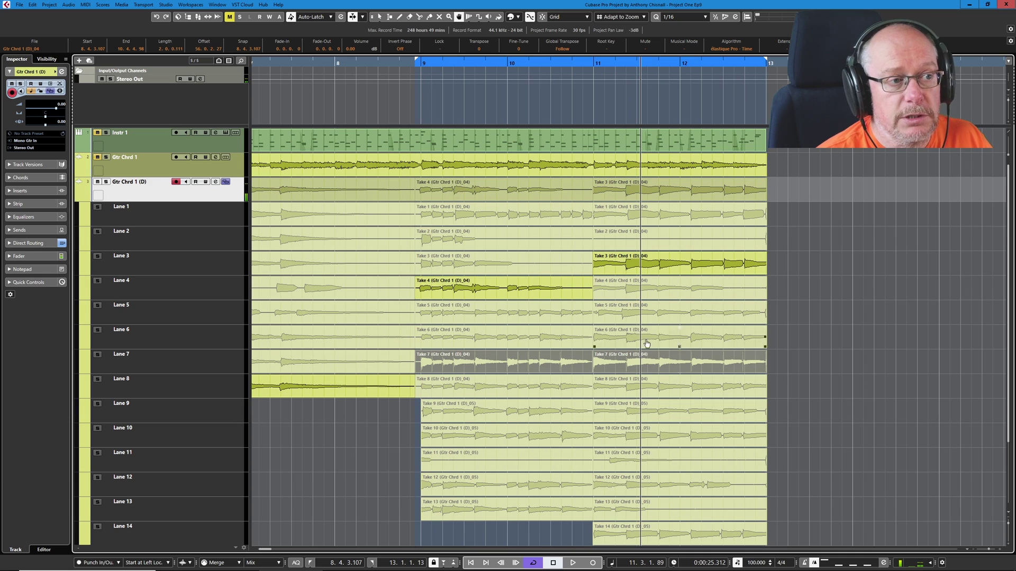
right_click(647, 301)
left_click(636, 300)
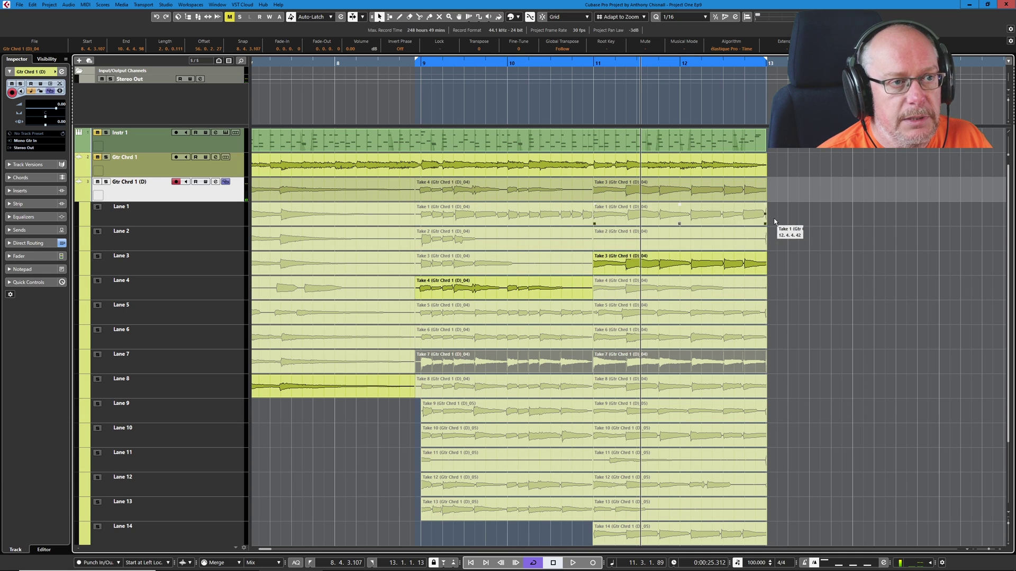
left_click_drag(783, 213, 564, 488)
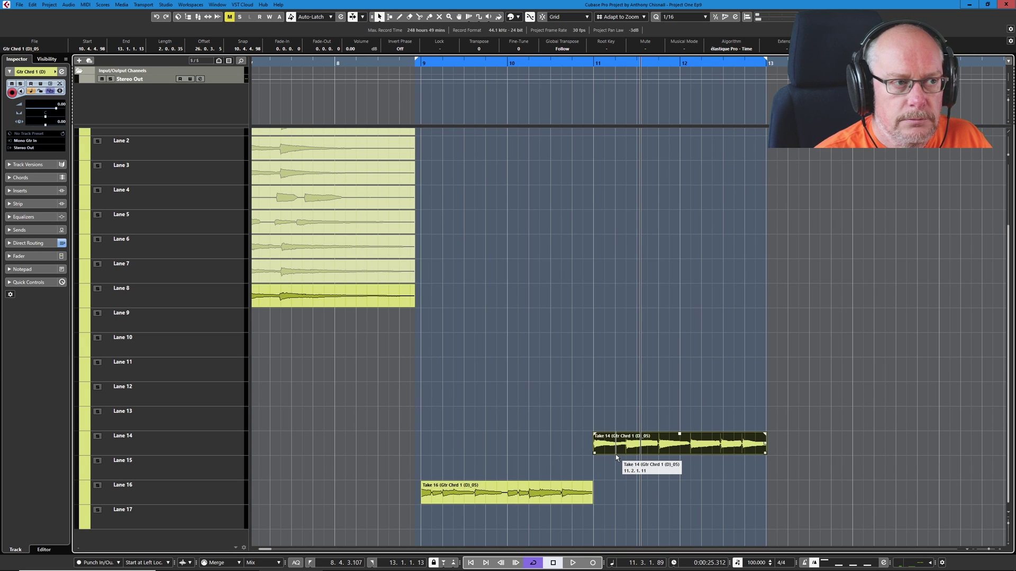
Rubber-band select Takes 1–7 in lanes 1–7 and delete them, leaving Take 8
key("shift+f")
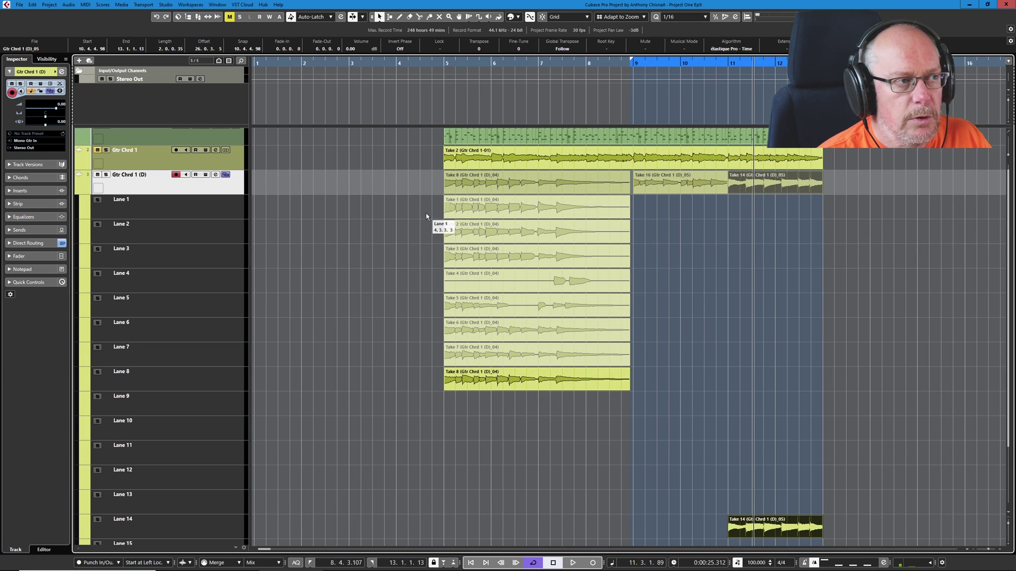
left_click_drag(424, 205, 602, 353)
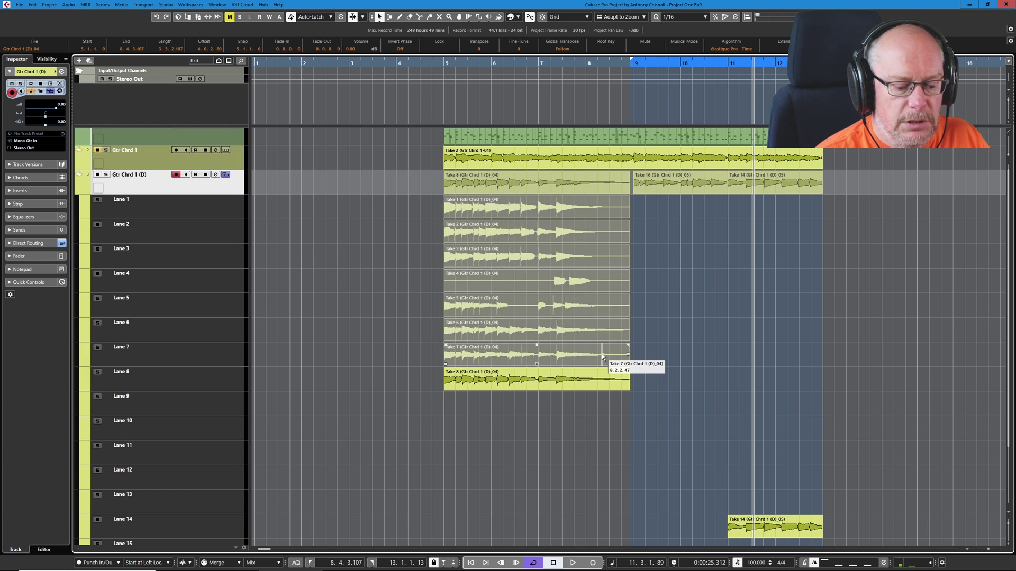
key("Delete")
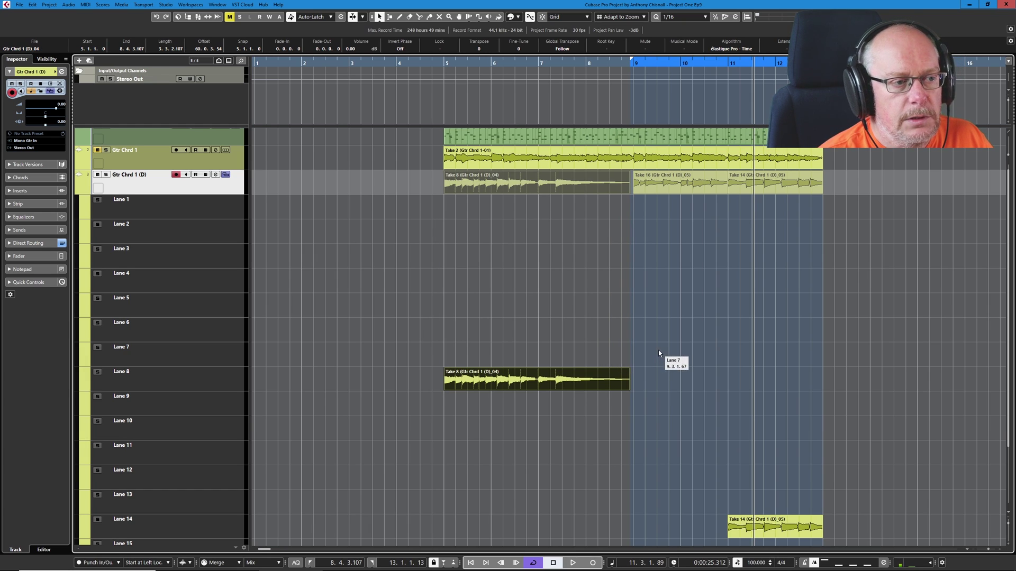
scroll(658, 350, "down", 3)
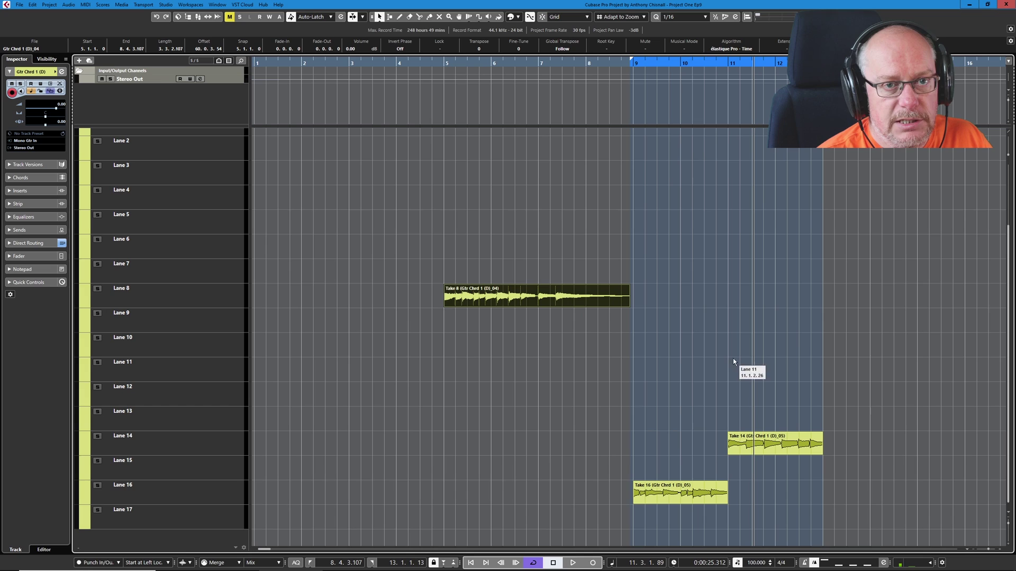
scroll(440, 283, "up", 3)
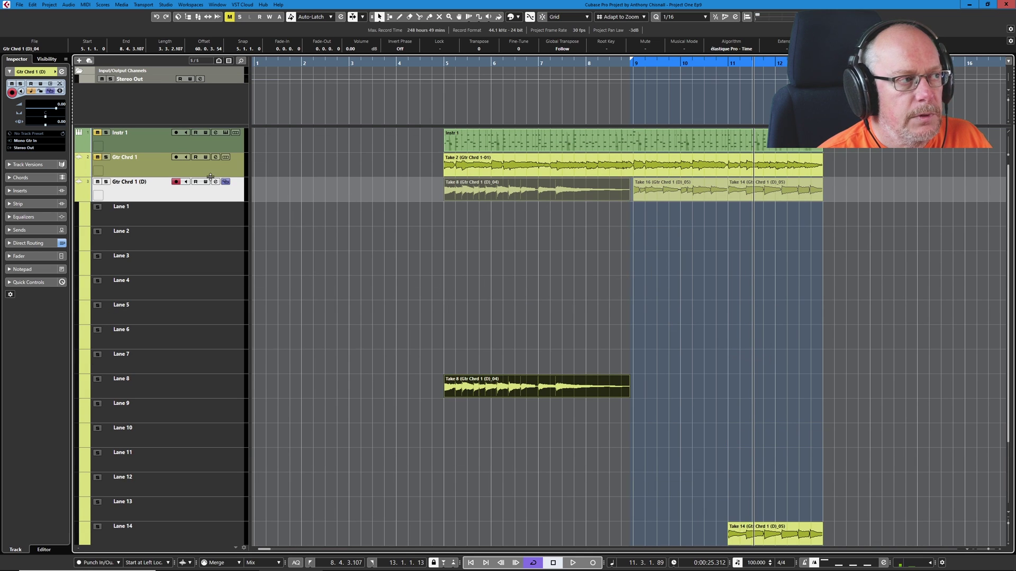
Run Clean Up Lanes on the Gtr Chrd 1 (D) track to remove empty lanes
right_click(188, 201)
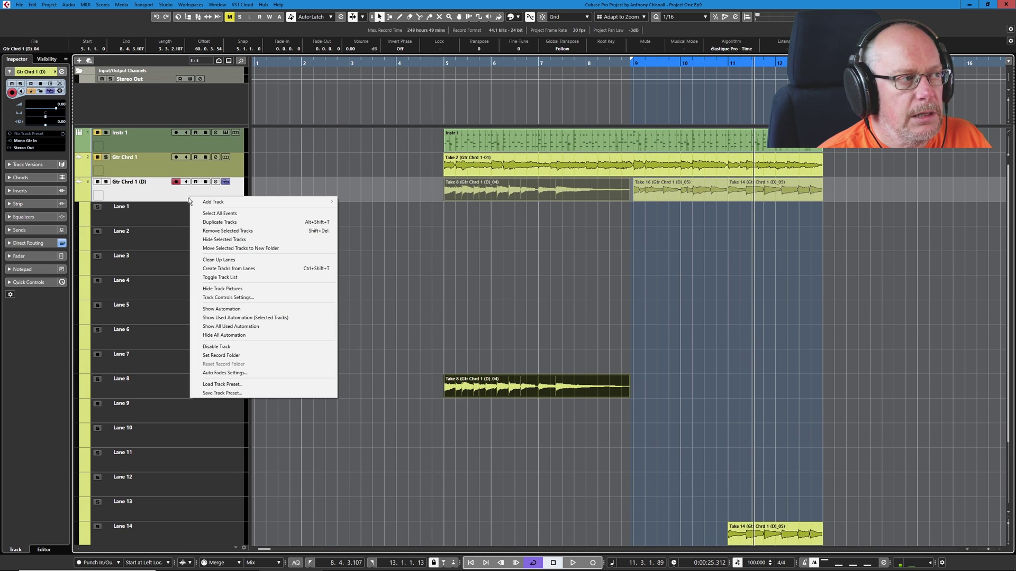
left_click(226, 261)
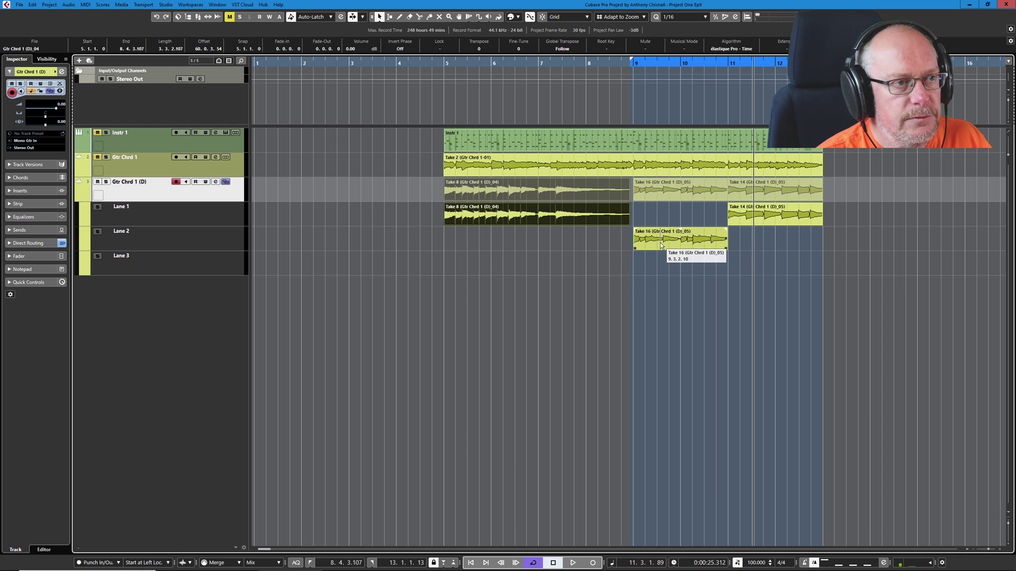
Enable Snap to Zero Crossing, move the loop start to bar 5, and play the comp
left_click(543, 18)
left_click_drag(633, 61, 476, 96)
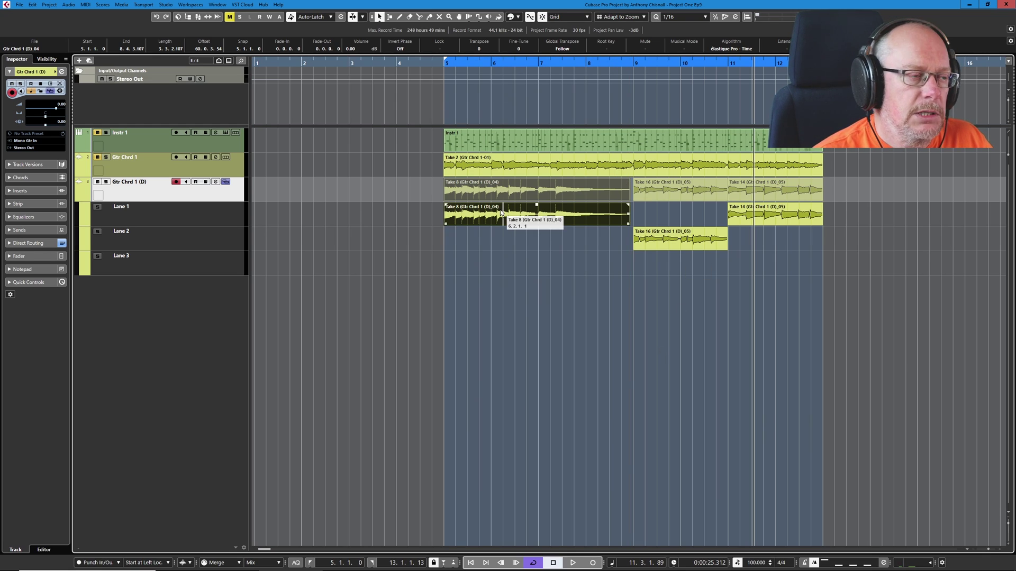
key("space")
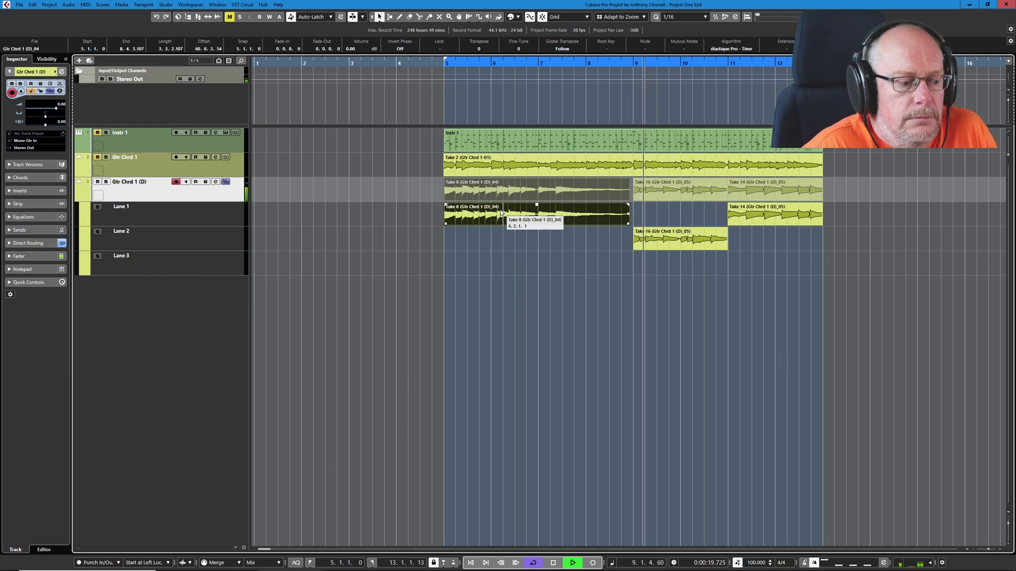
key("space")
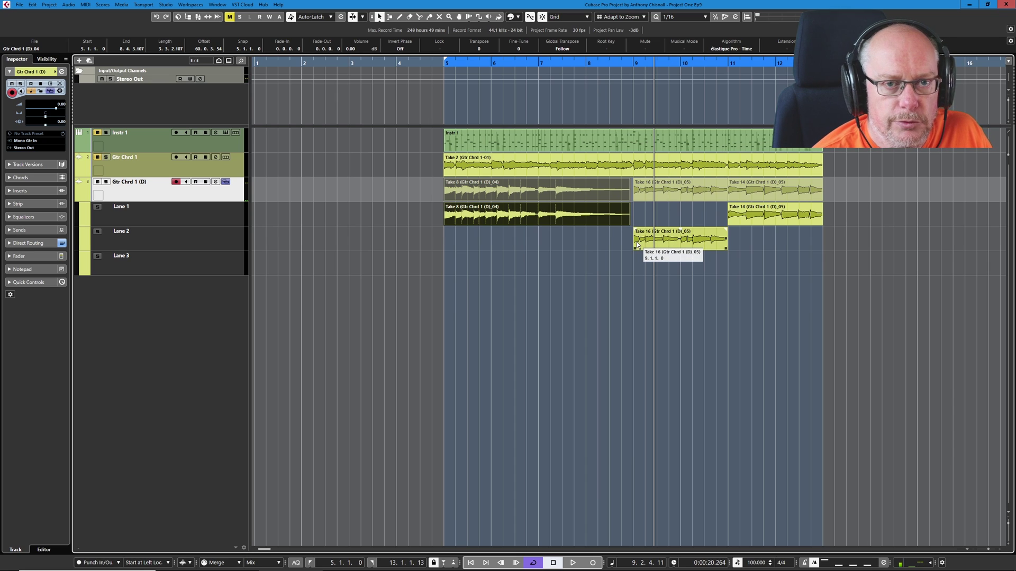
Drag Take 16's start edge earlier to 8.4.4.100, just before bar 9
scroll(642, 243, "up", 8, "ctrl")
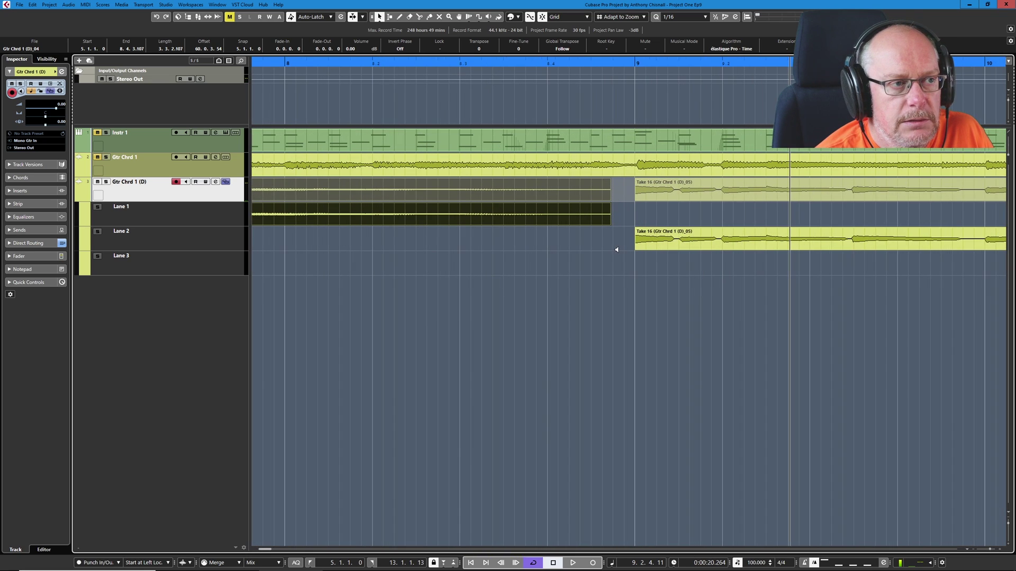
scroll(652, 246, "up", 6, "ctrl")
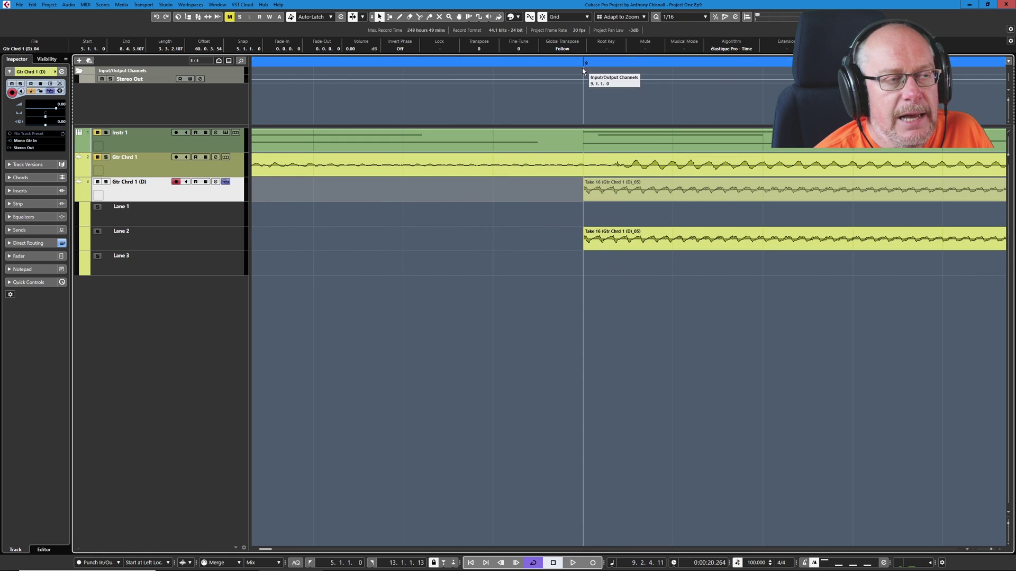
left_click(583, 249)
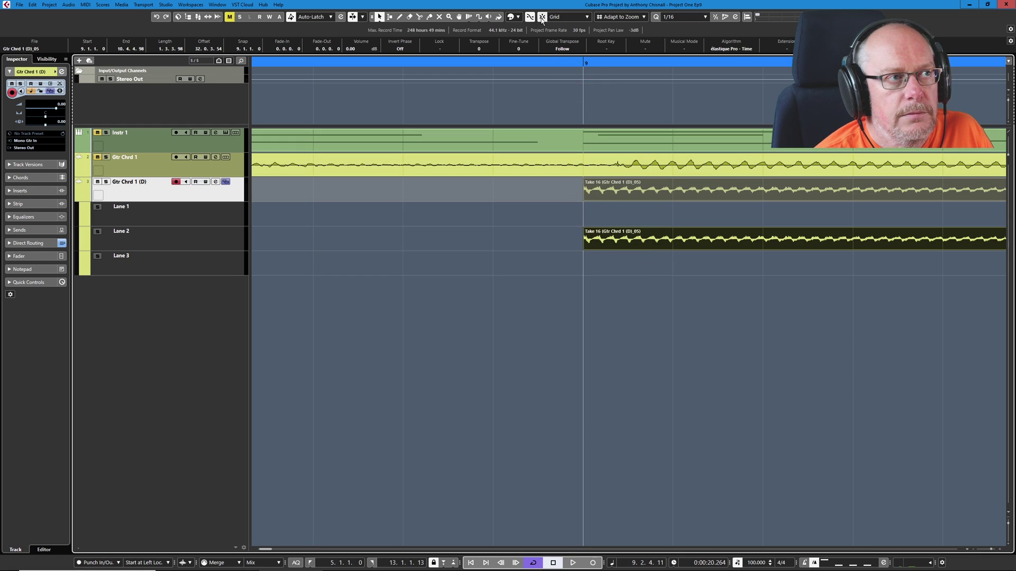
left_click_drag(583, 253, 454, 248)
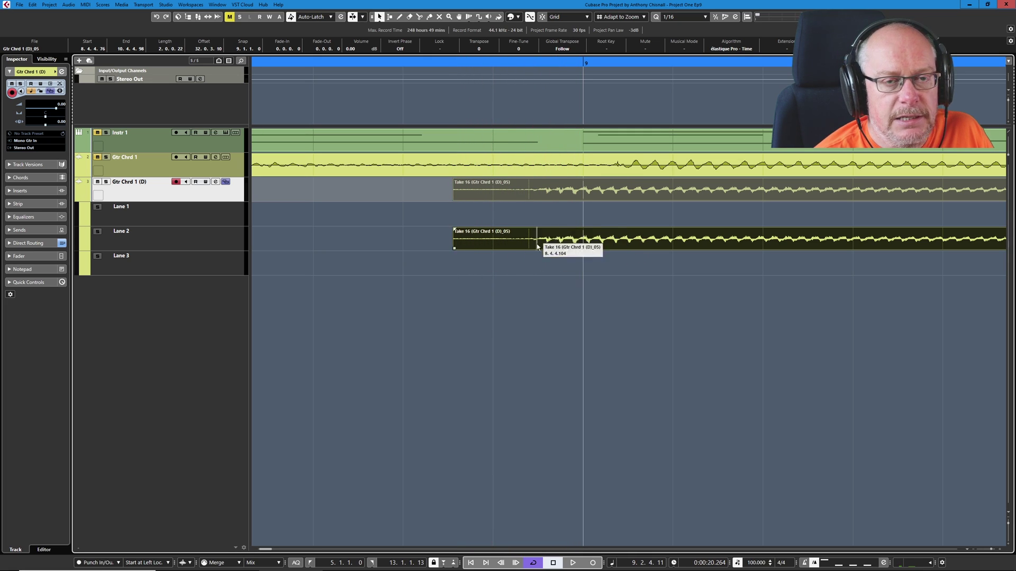
left_click_drag(453, 249, 525, 250)
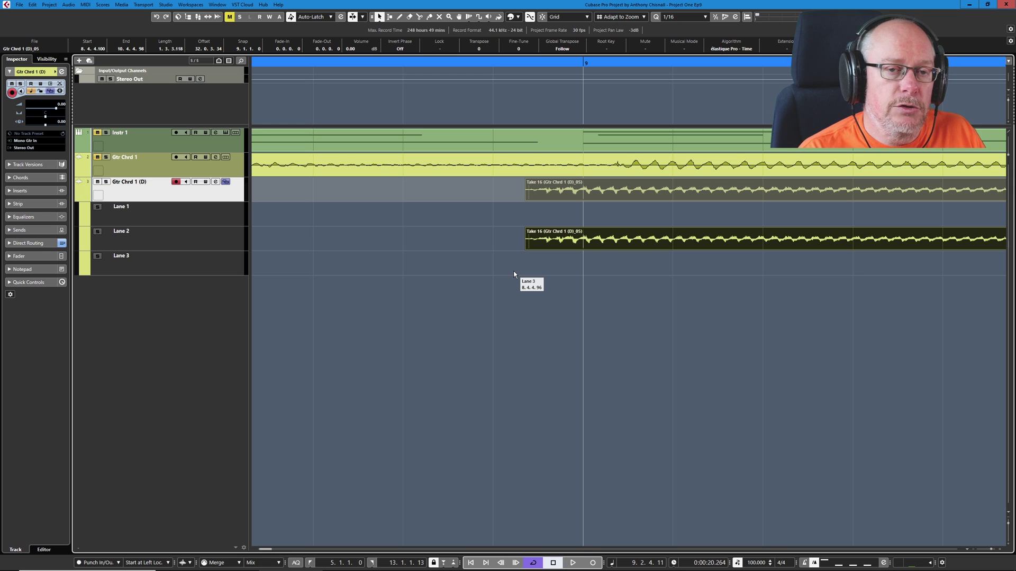
Extend Take 14 past bar 13, trim it back, and play from around bar 8
scroll(494, 266, "down", 6)
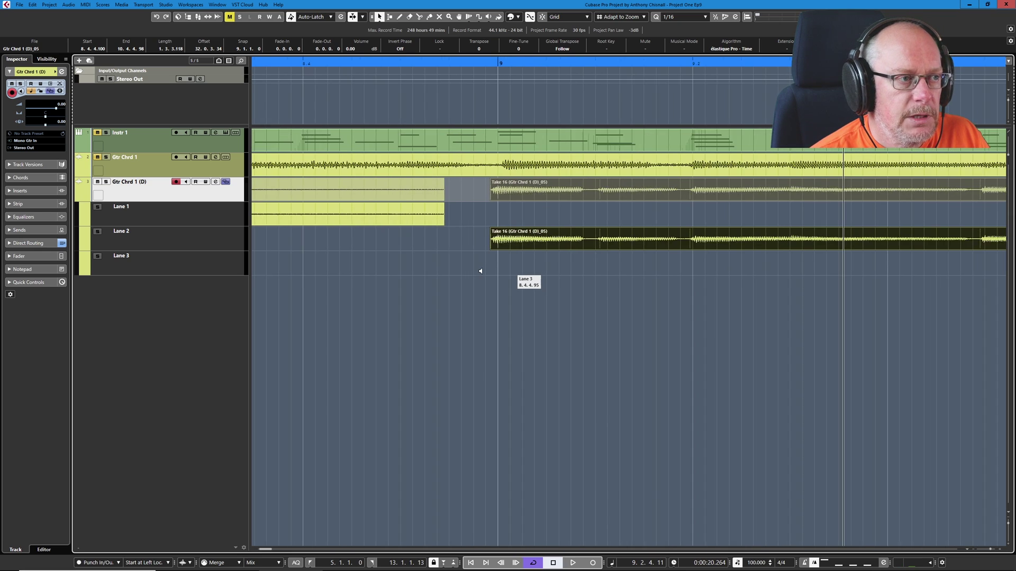
scroll(474, 276, "down", 2)
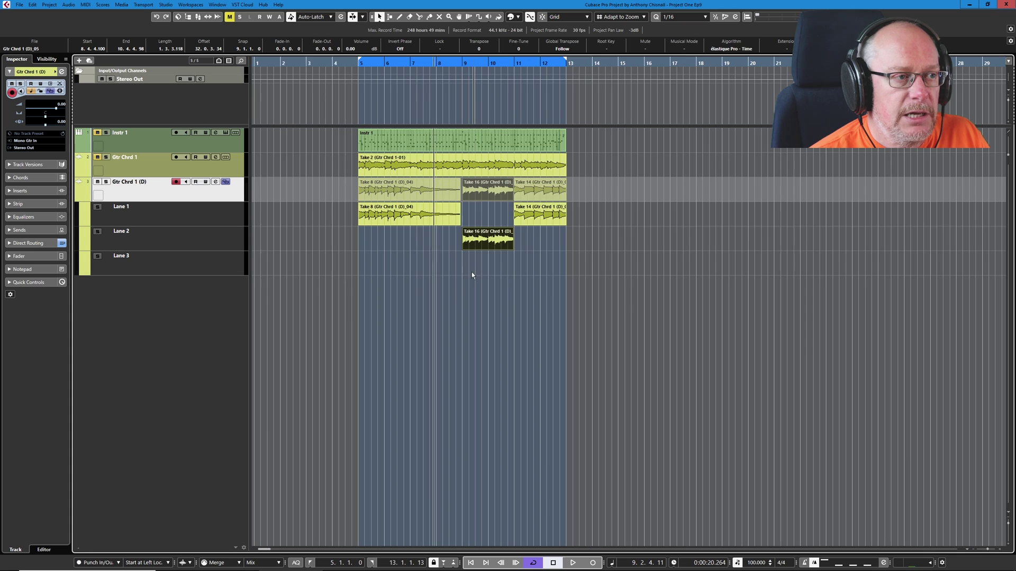
left_click_drag(508, 223, 816, 219)
left_click_drag(718, 224, 514, 238)
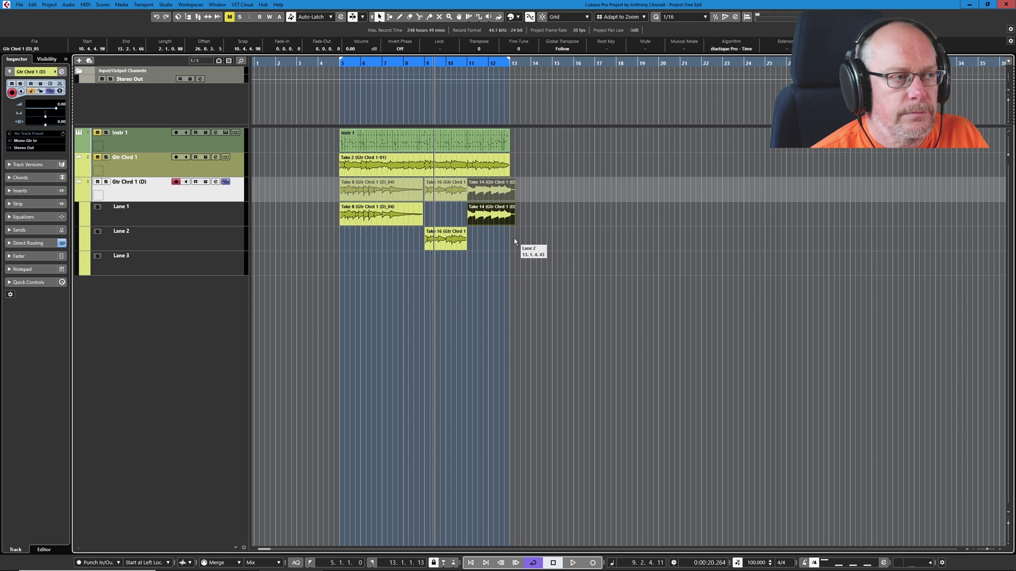
scroll(329, 241, "up", 2)
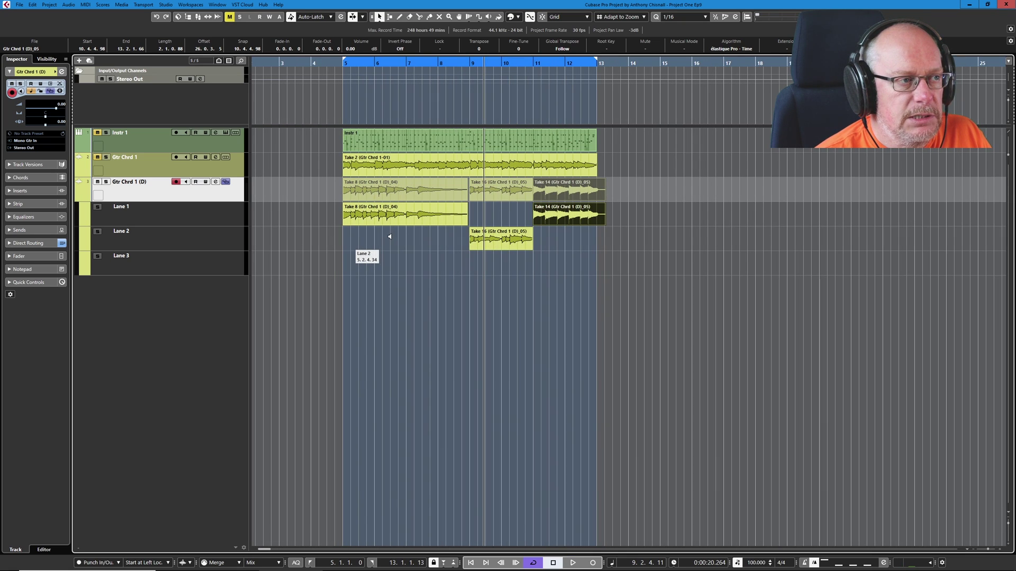
left_click_drag(444, 62, 445, 87)
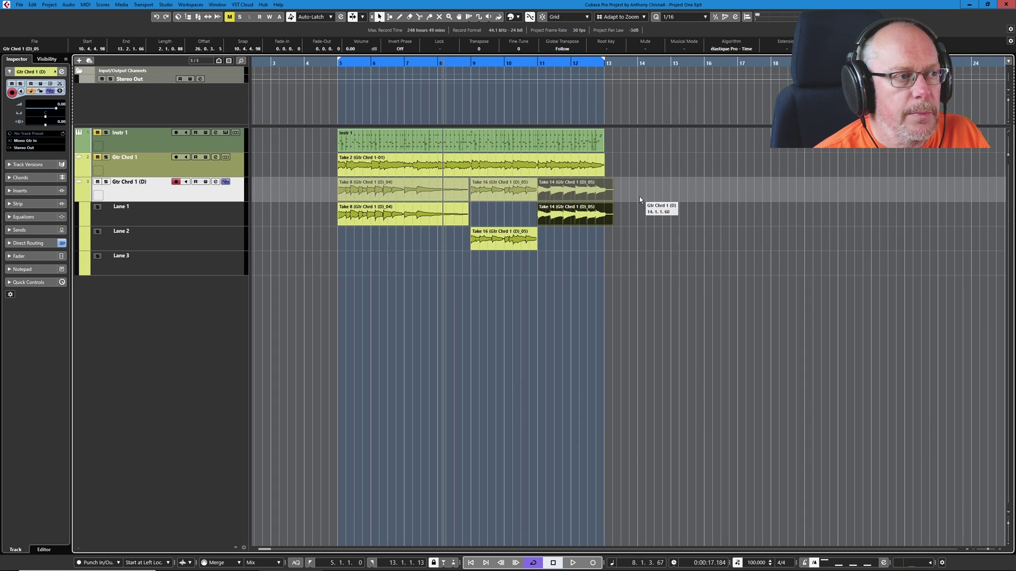
key("space")
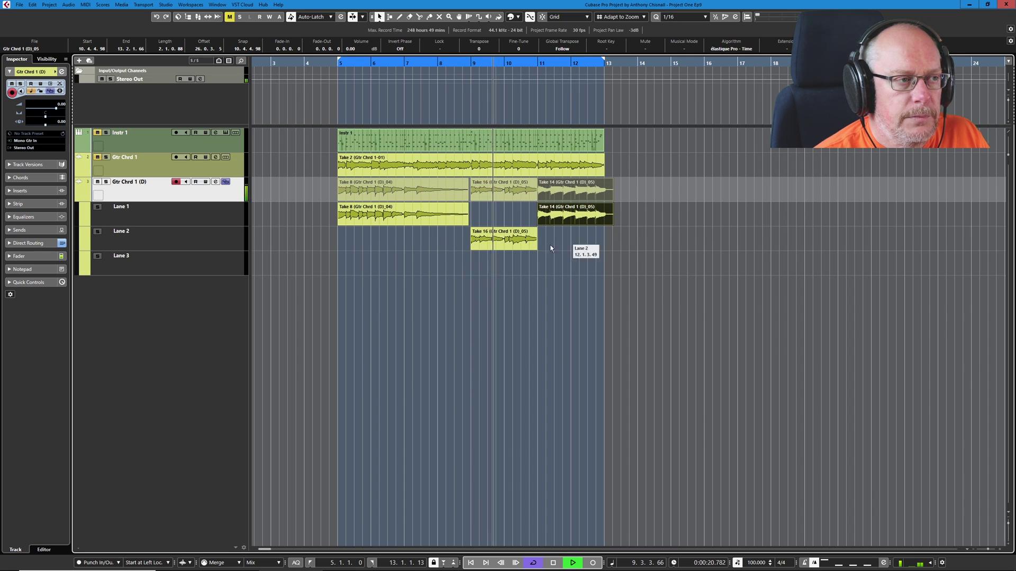
key("space")
scroll(534, 235, "up", 6)
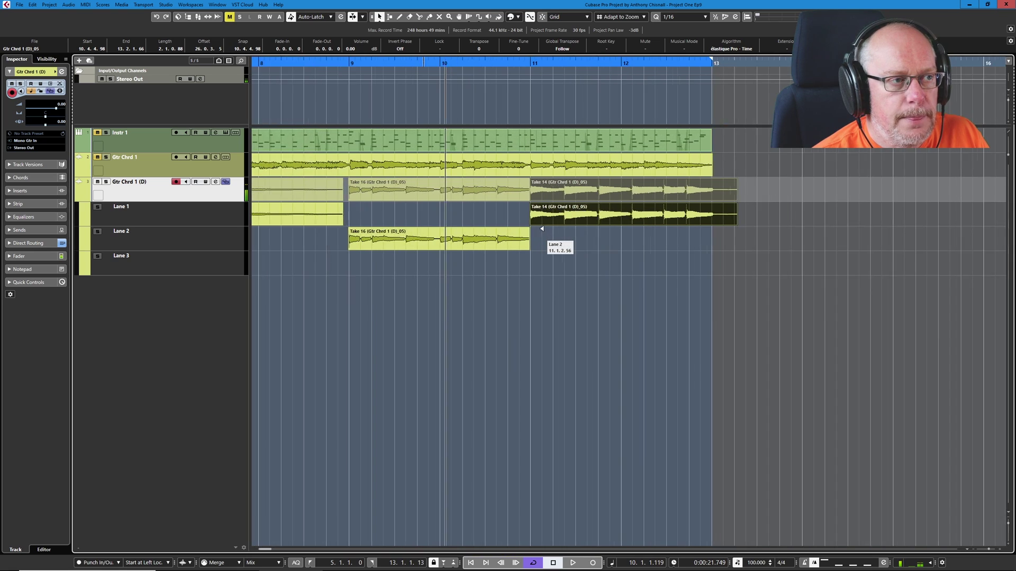
scroll(519, 226, "up", 4)
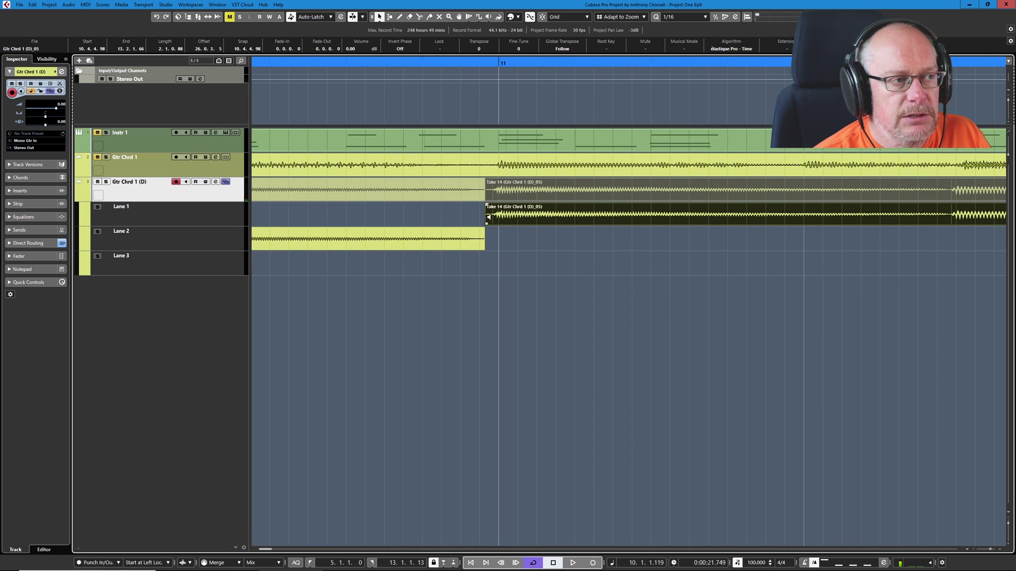
scroll(392, 222, "down", 10)
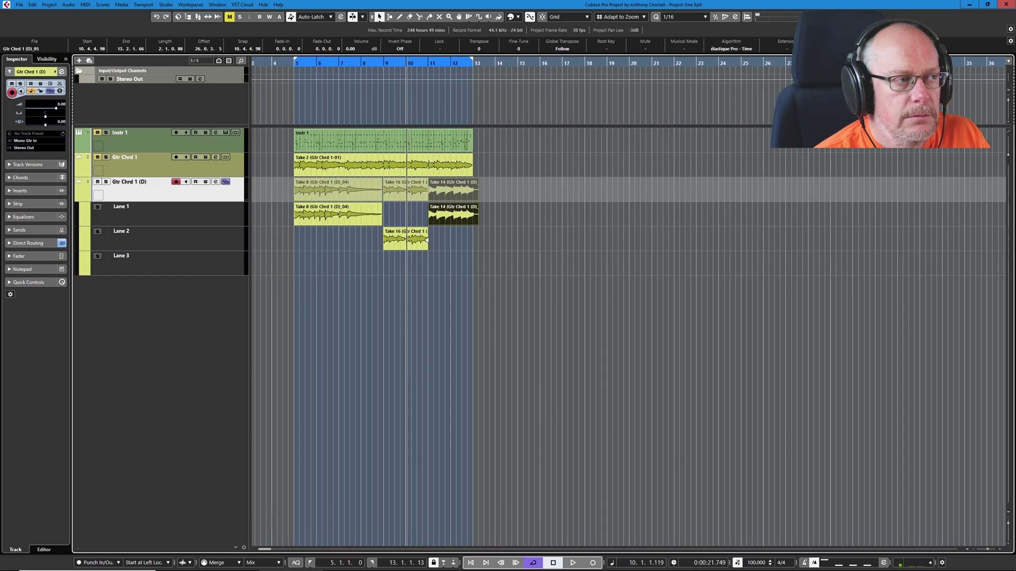
scroll(426, 241, "down", 2)
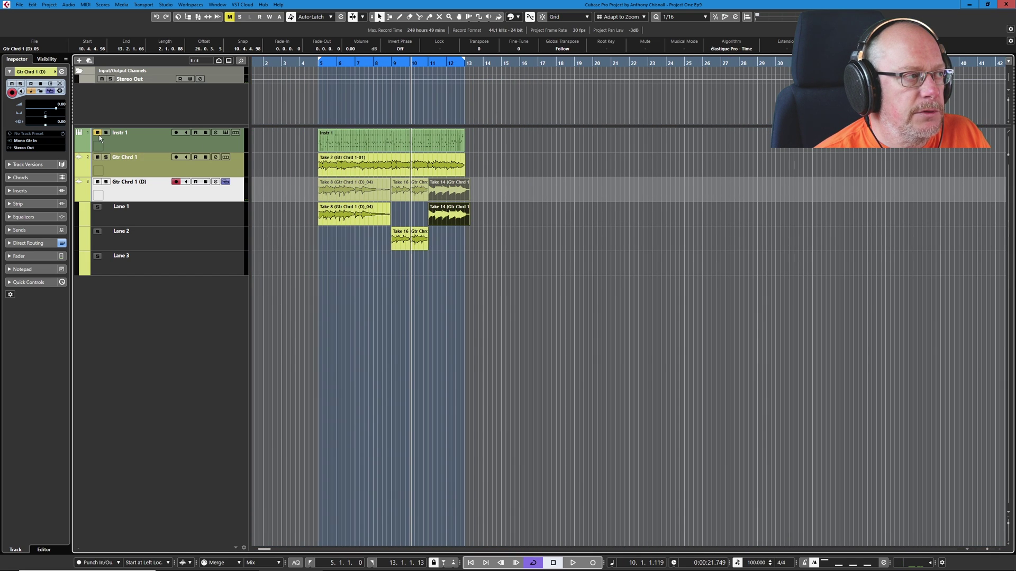
key("space")
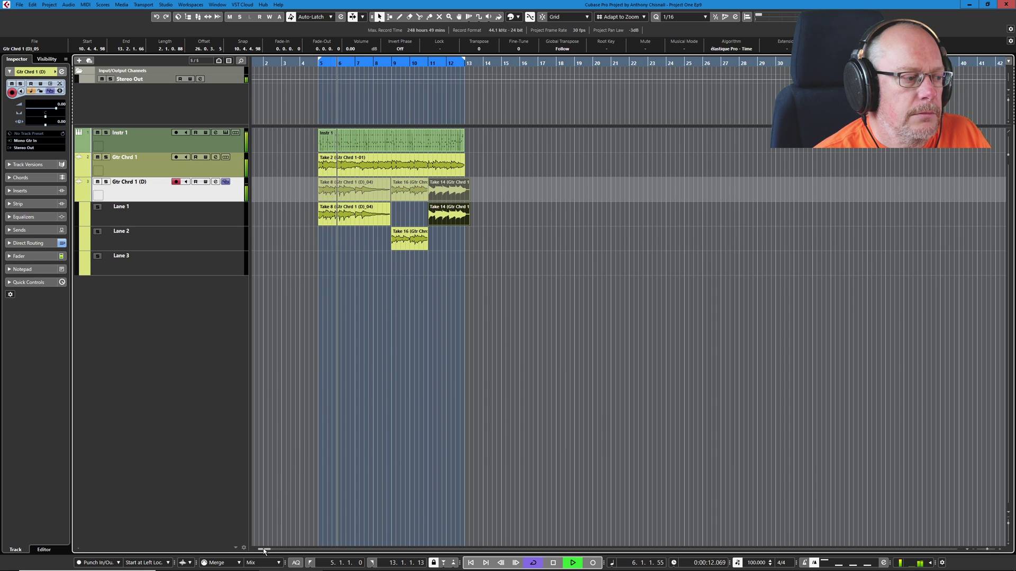
left_click_drag(266, 550, 264, 551)
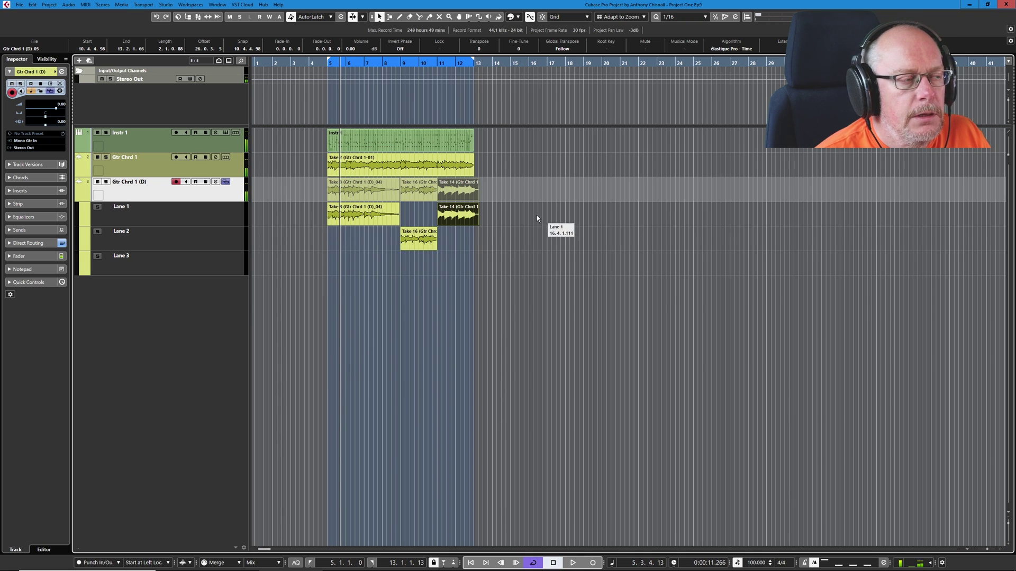
Drag Take 8's start in Lane 1 earlier to 4.4.4.82, then deselect it
key("h")
key("h")
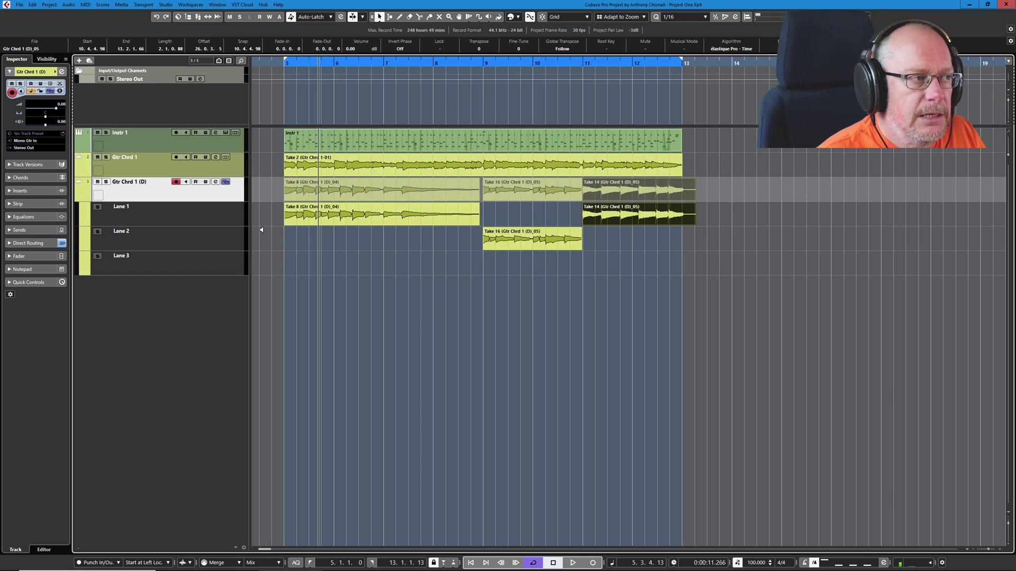
scroll(261, 229, "up", 10)
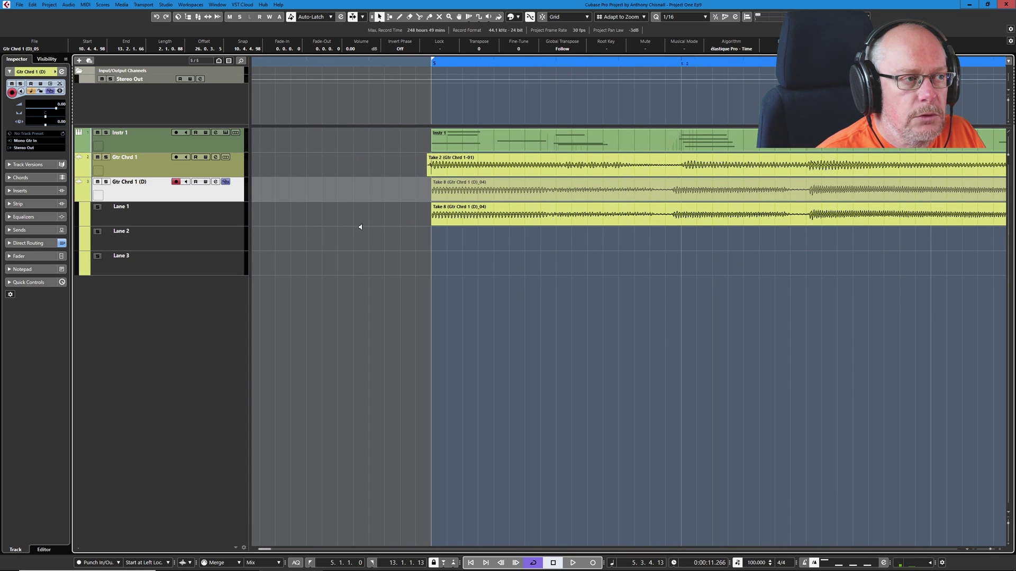
scroll(433, 239, "up", 4)
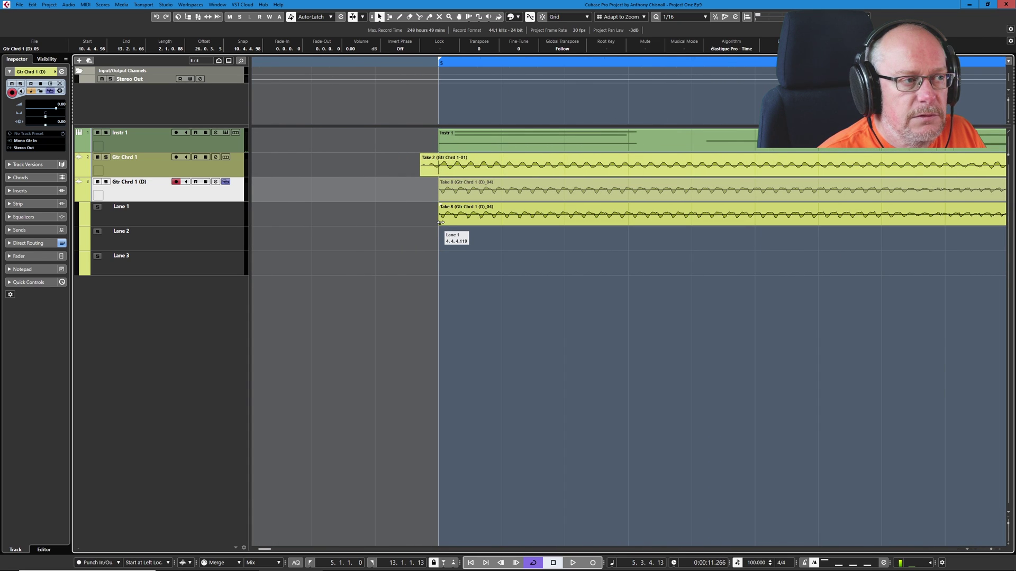
left_click_drag(439, 224, 359, 229)
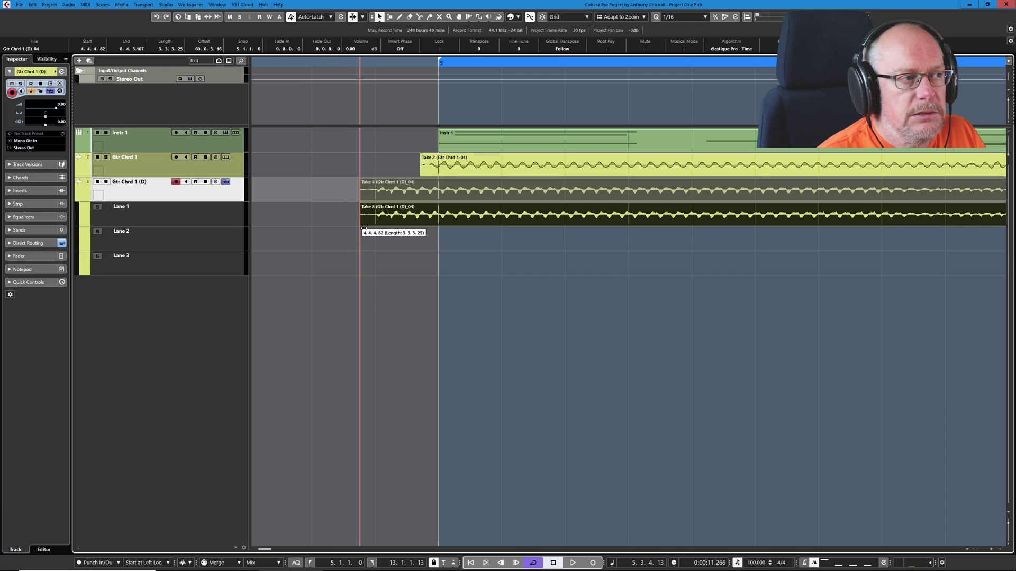
scroll(437, 241, "down", 4)
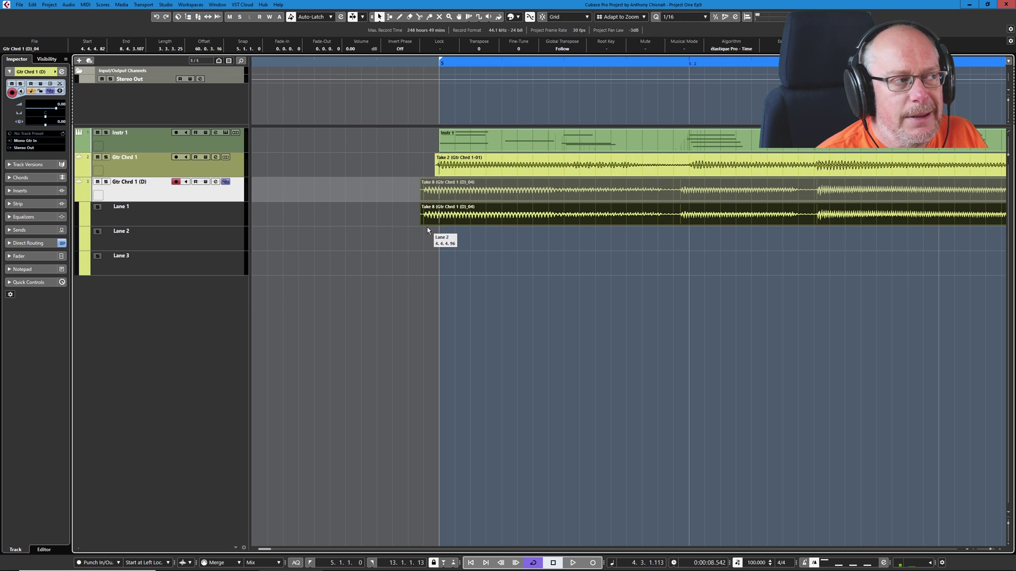
scroll(414, 225, "down", 3)
scroll(414, 225, "down", 3)
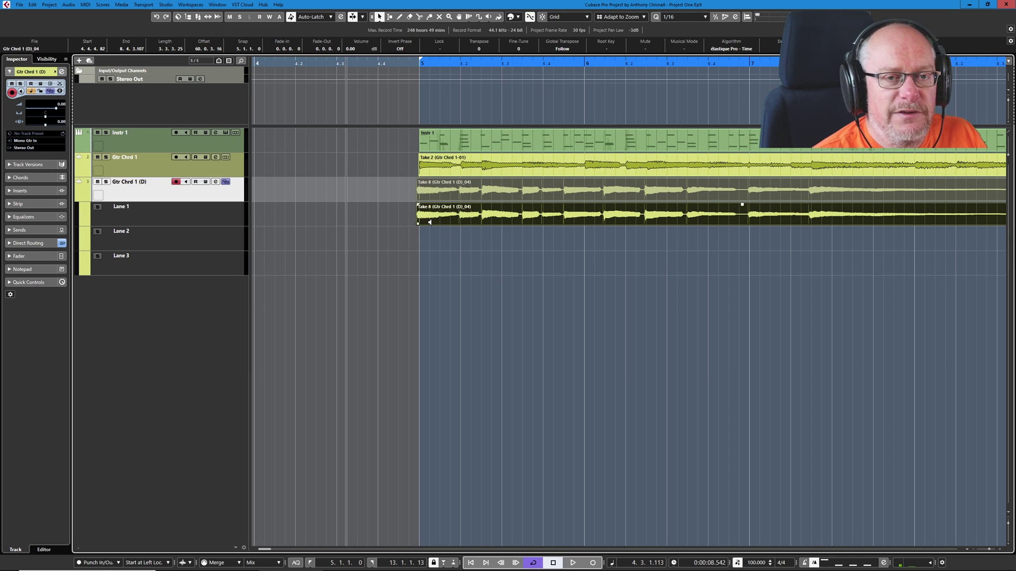
scroll(429, 223, "down", 3)
scroll(428, 222, "down", 3)
left_click(558, 238)
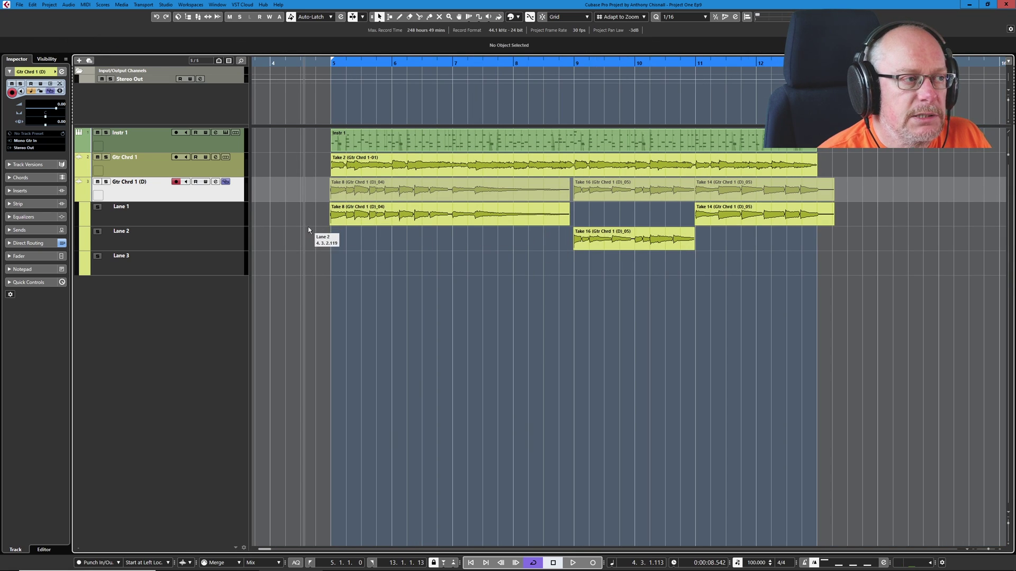
Add a short fade-in and fade-out to the Take 8 event
scroll(308, 226, "up", 10)
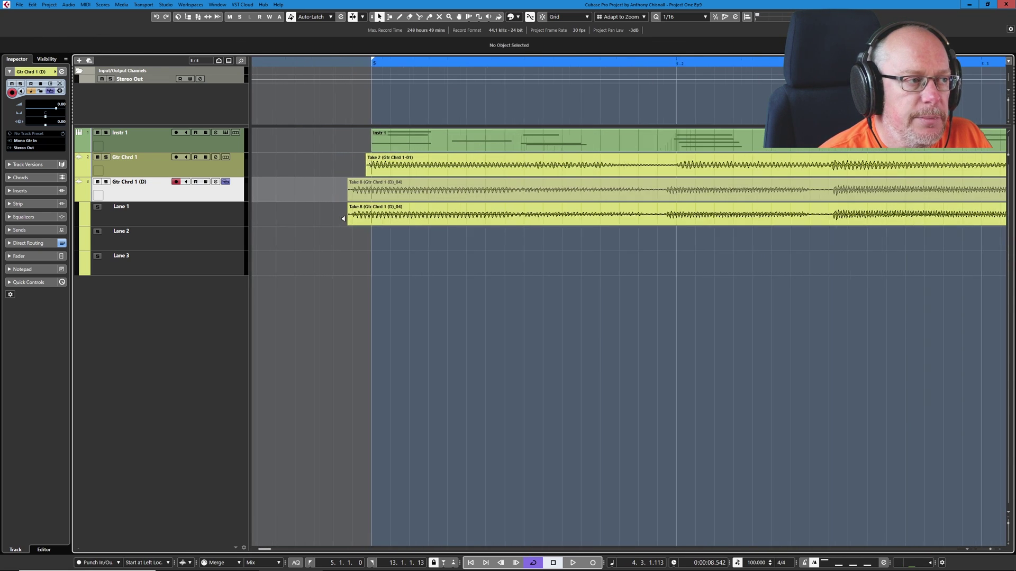
scroll(344, 219, "down", 5)
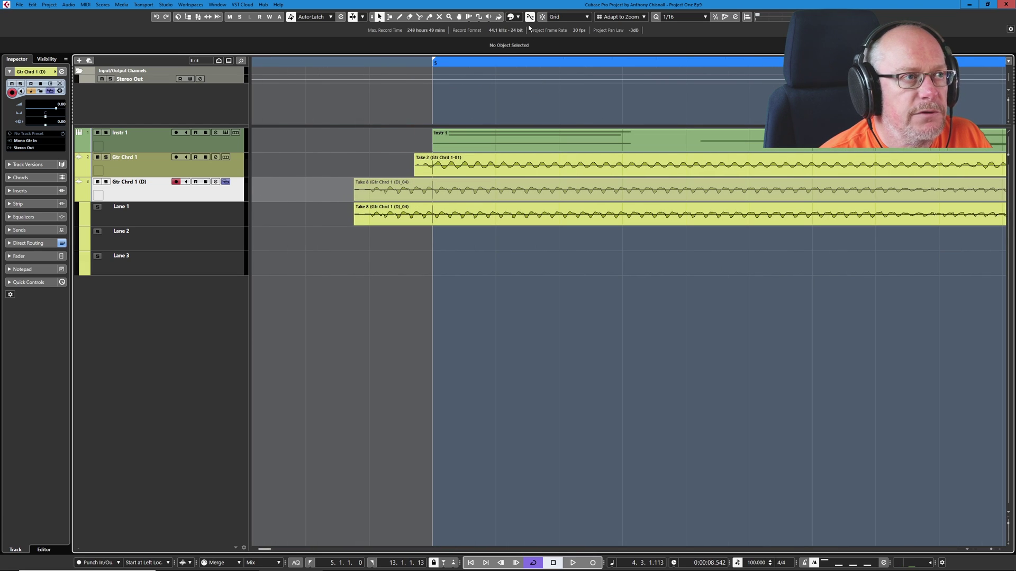
left_click_drag(354, 206, 355, 205)
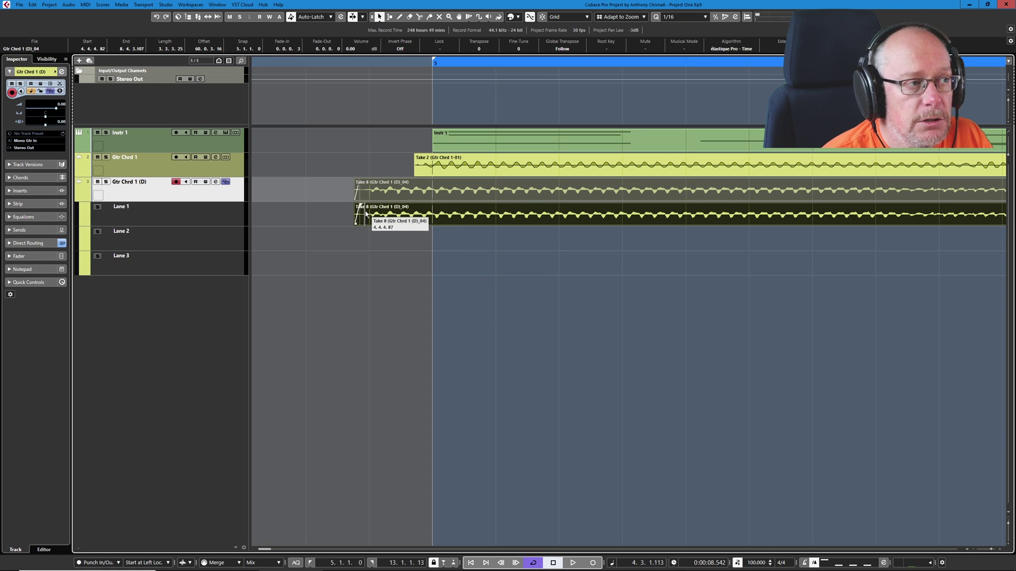
left_click_drag(360, 206, 361, 205)
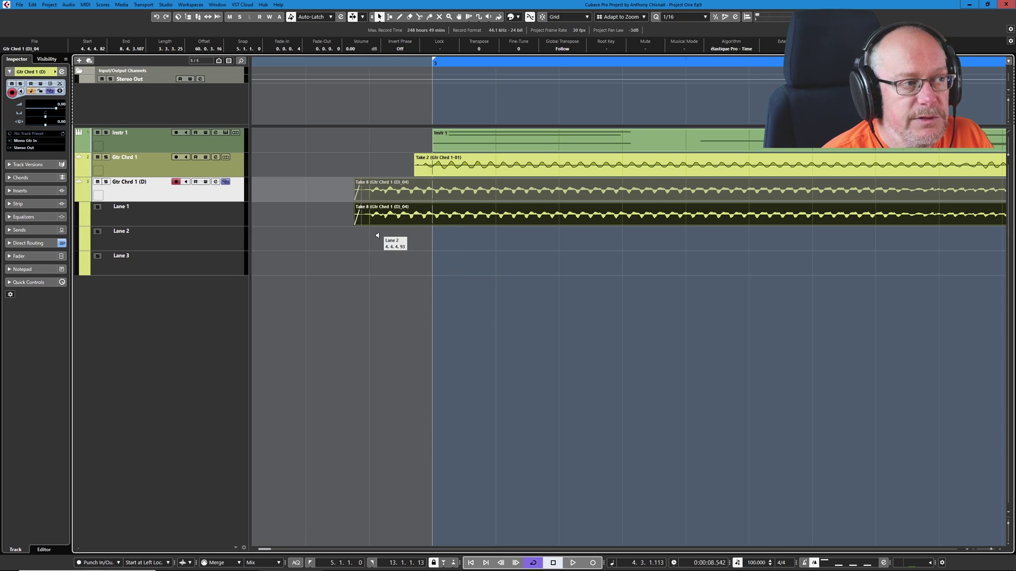
scroll(377, 235, "down", 10)
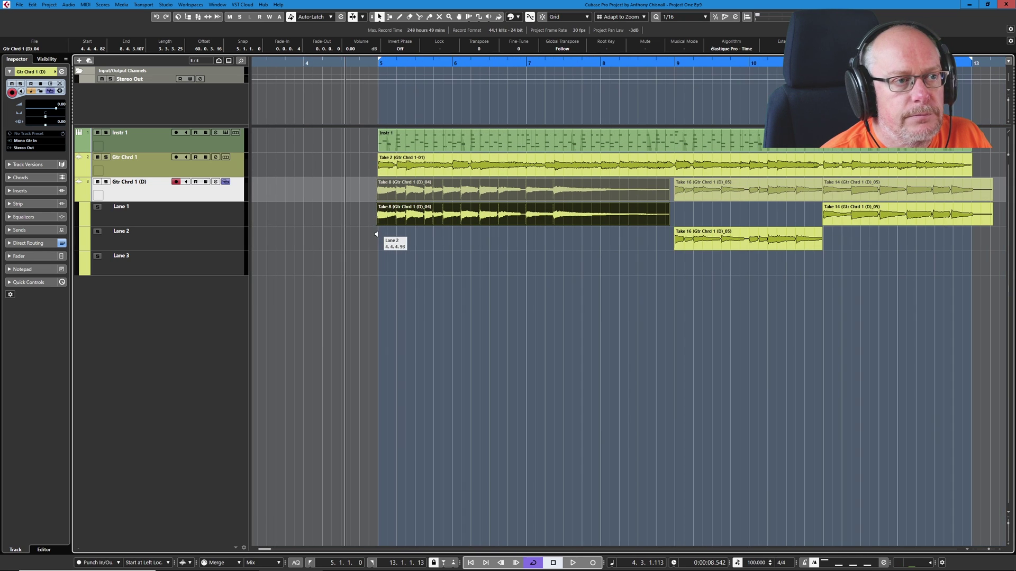
scroll(667, 214, "up", 10)
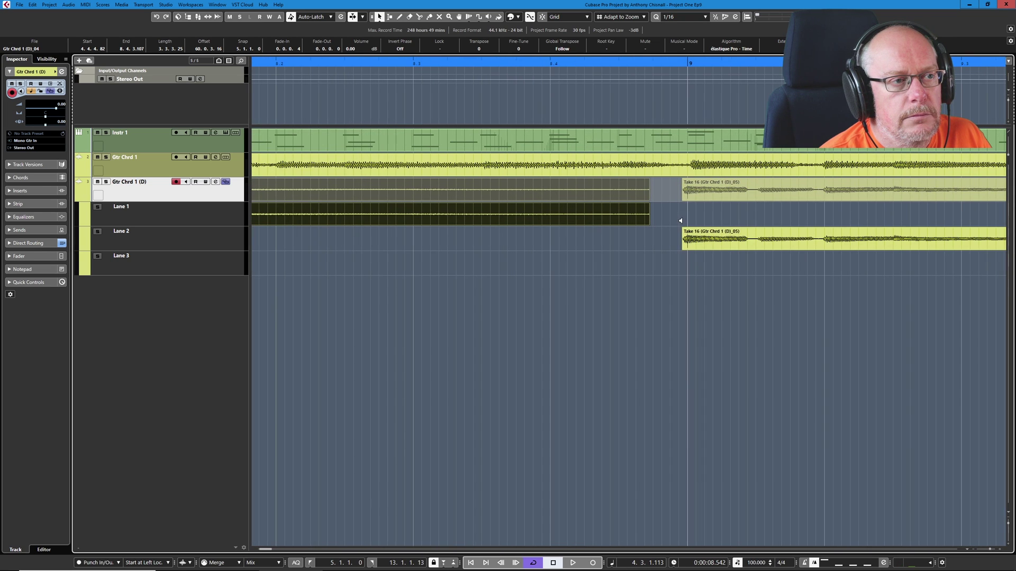
left_click_drag(647, 204, 646, 205)
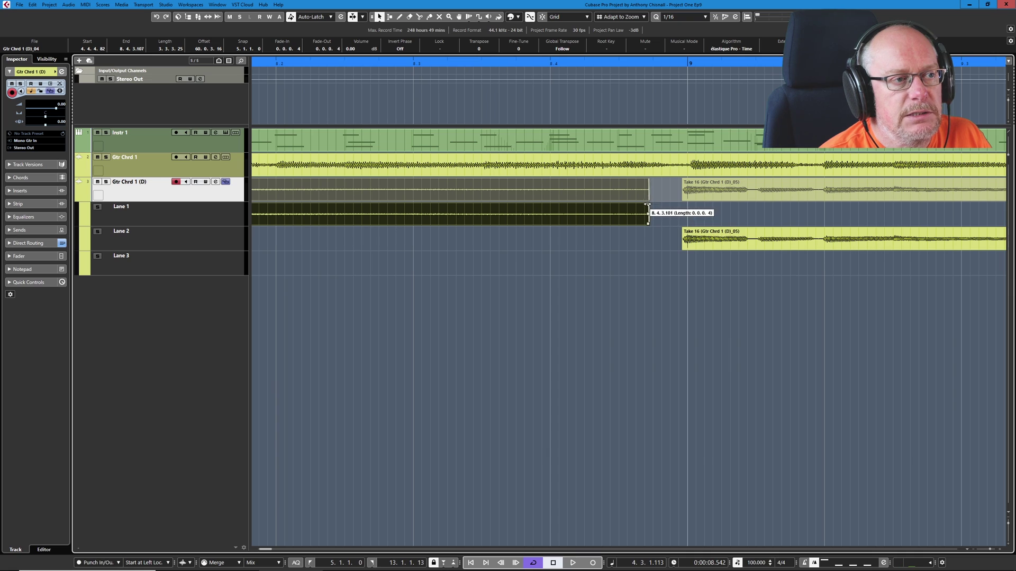
Add a short fade-in to Take 16 and adjust its join with Take 14
scroll(711, 246, "up", 8)
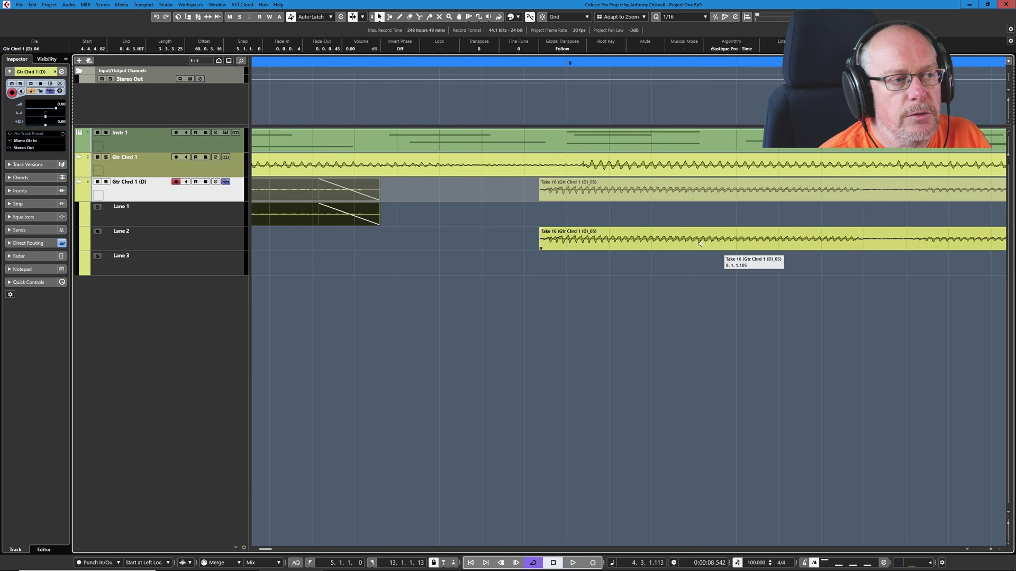
left_click_drag(540, 228, 542, 228)
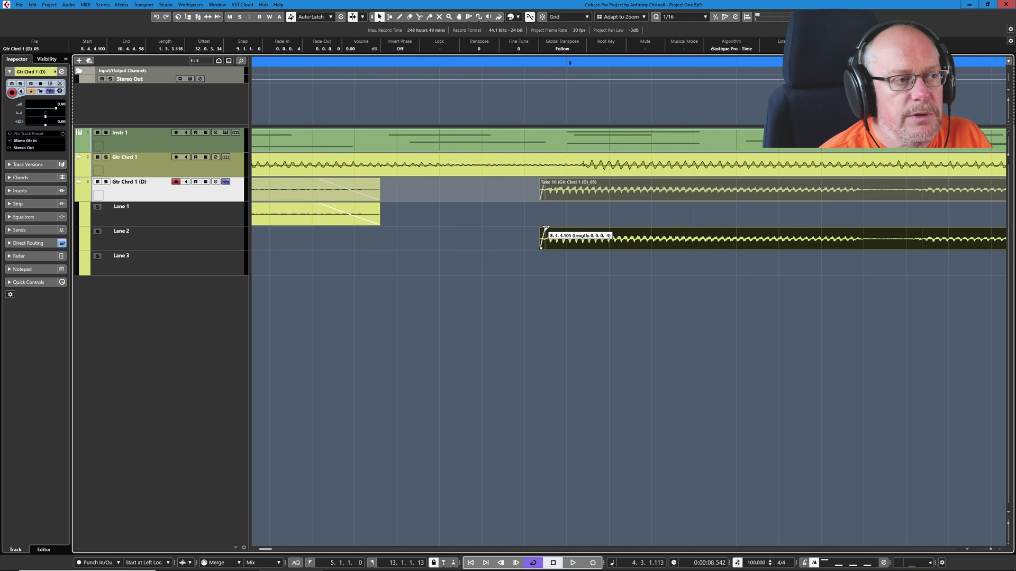
scroll(545, 233, "down", 5)
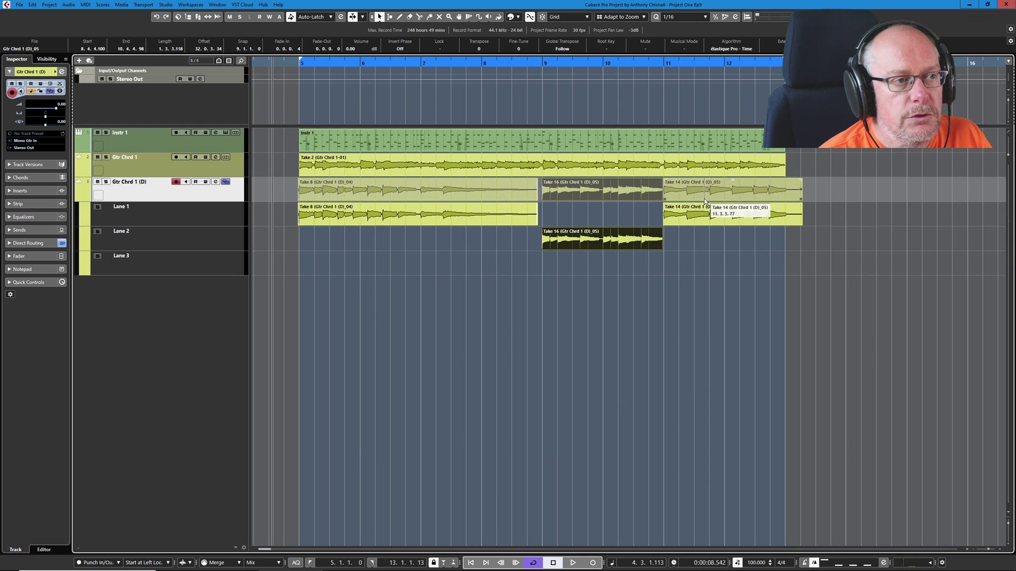
scroll(672, 217, "up", 6)
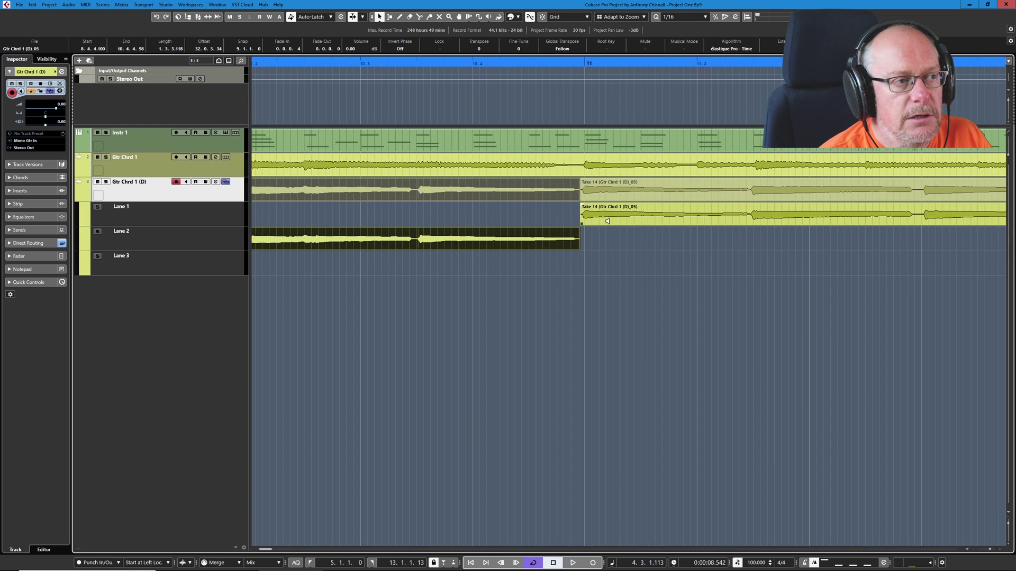
left_click_drag(554, 271, 600, 211)
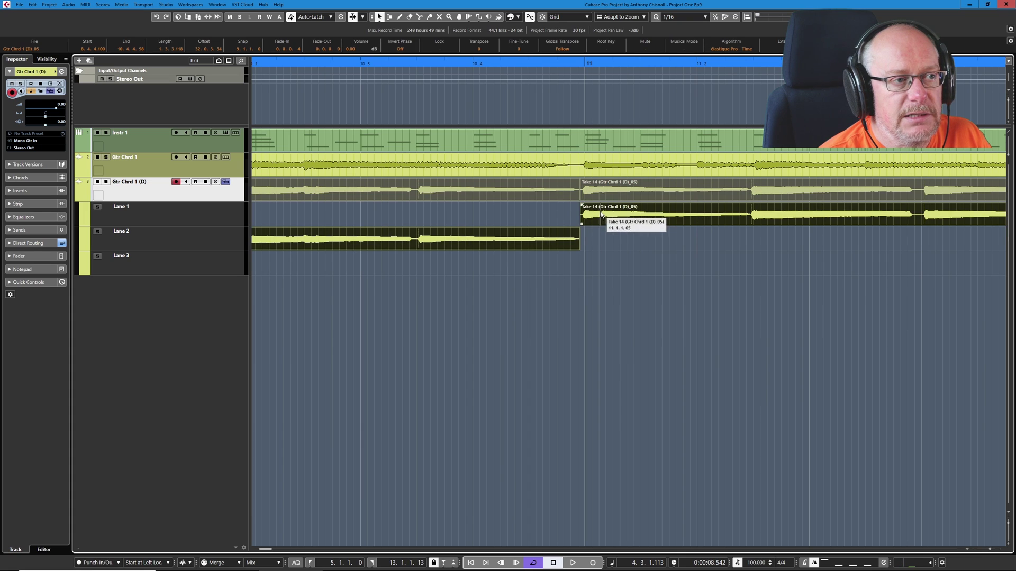
left_click(627, 249)
scroll(578, 235, "up", 2)
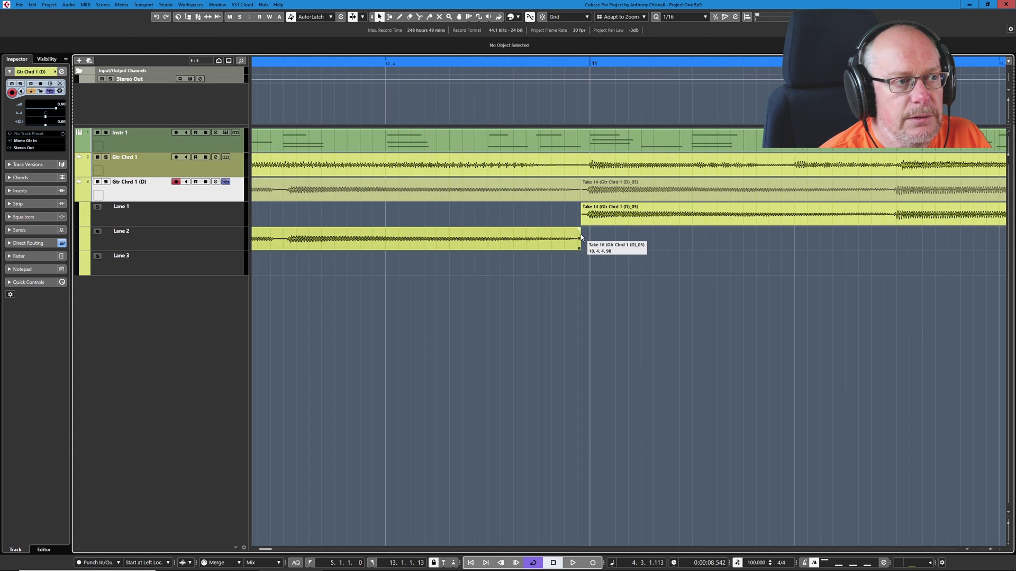
left_click_drag(580, 234, 582, 206)
Trim Take 14's end back to just after bar 13
scroll(565, 208, "down", 2)
scroll(739, 213, "up", 3)
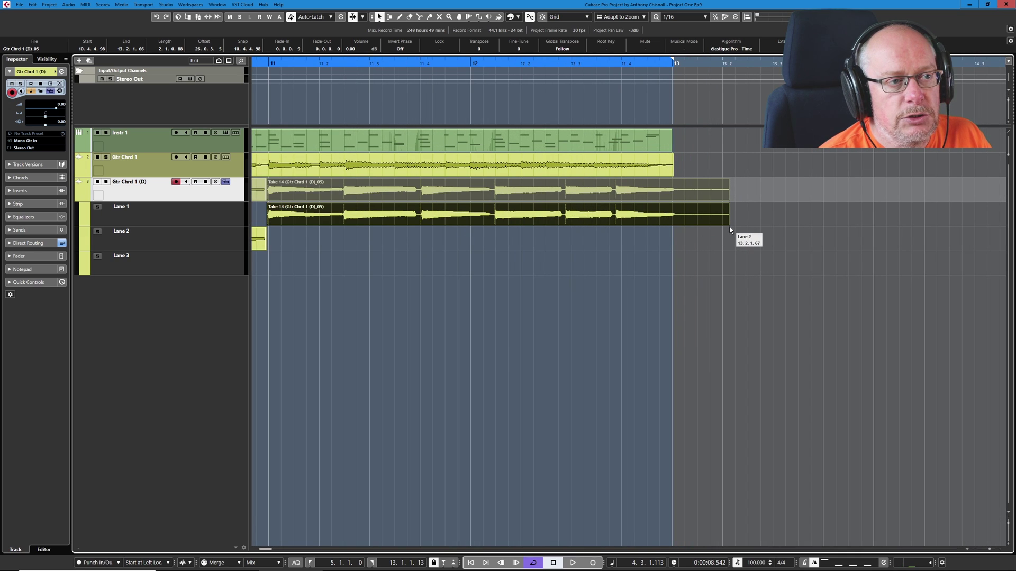
left_click_drag(729, 225, 675, 205)
scroll(420, 272, "down", 5)
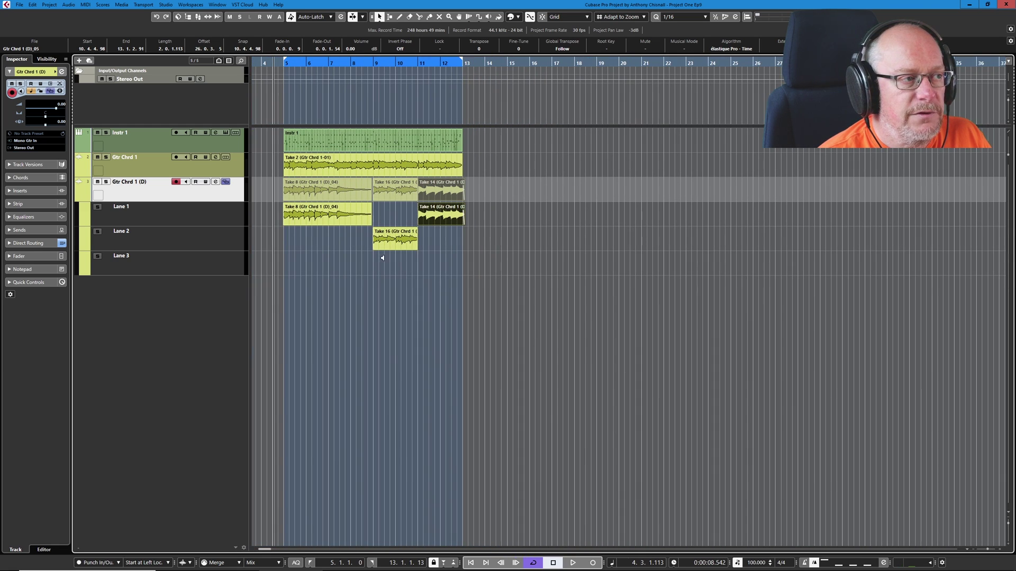
scroll(271, 221, "up", 4)
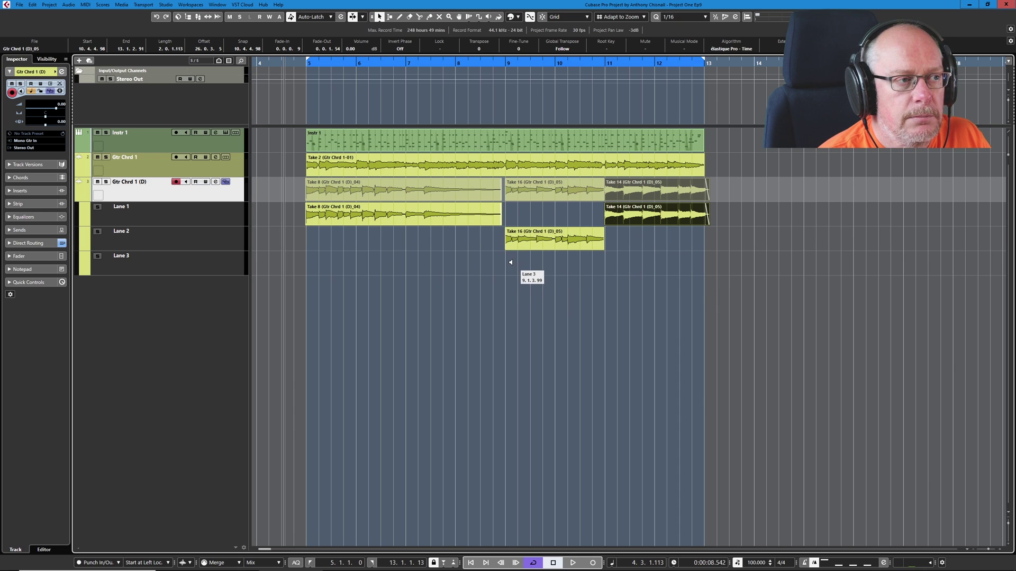
scroll(477, 248, "down", 1)
Select all comped lane events and bounce them with Ctrl+B, replacing the originals
left_click_drag(310, 211, 797, 280)
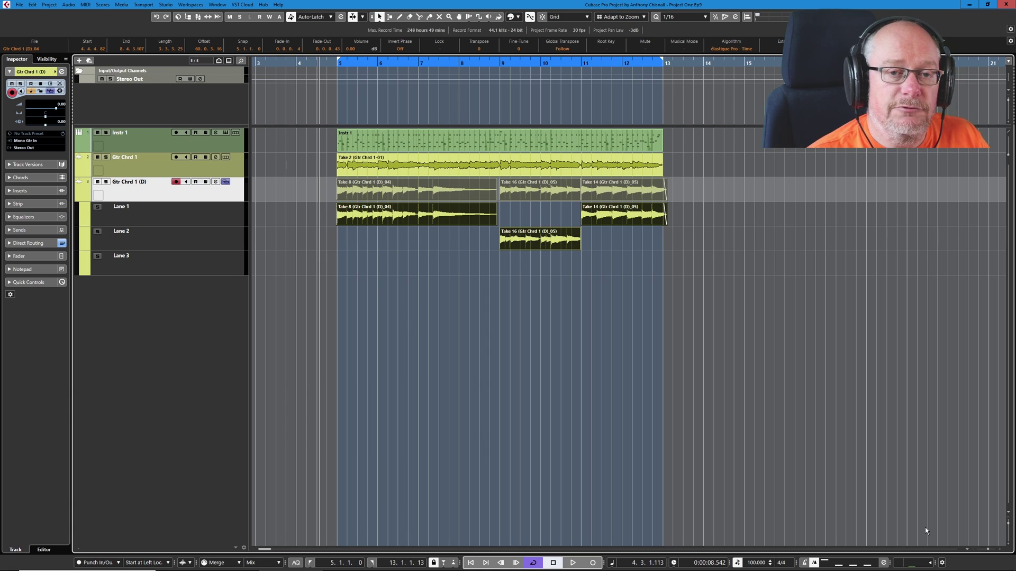
key("ctrl+b")
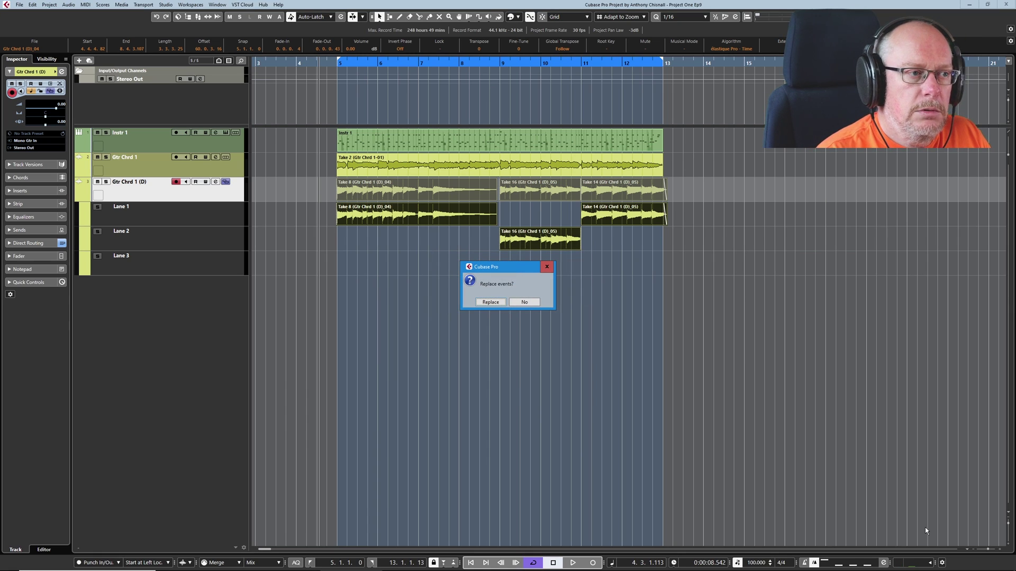
left_click(488, 302)
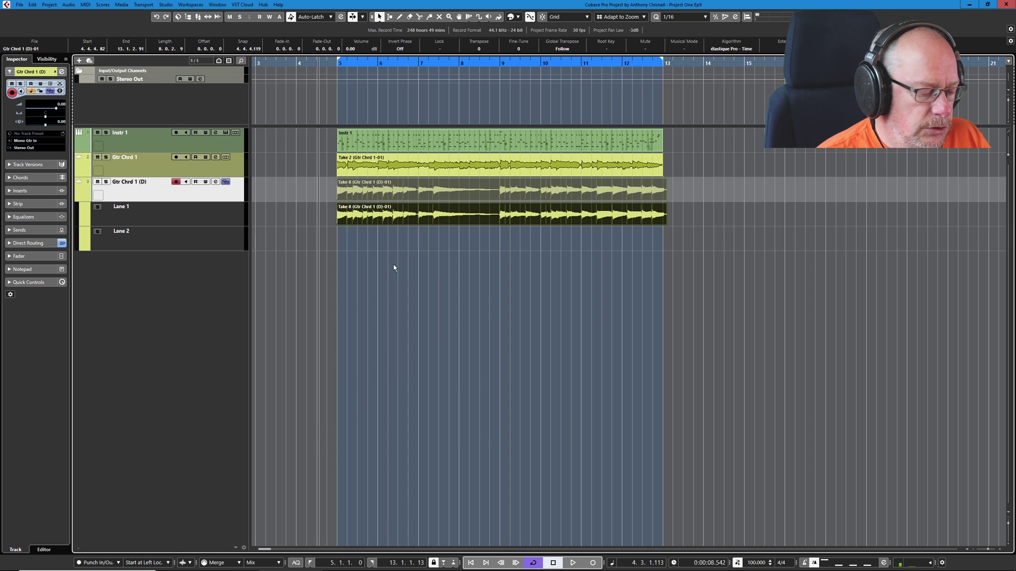
scroll(328, 225, "up", 5)
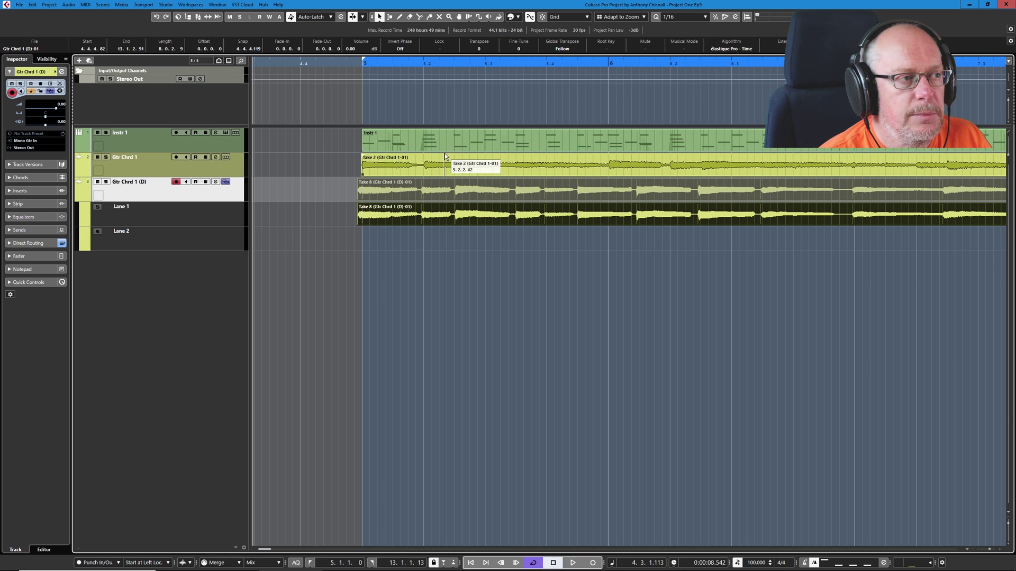
Open the bounced event in a windowed Sample Editor, enable Free Warp, and zoom to bars 5–7
double_click(778, 184)
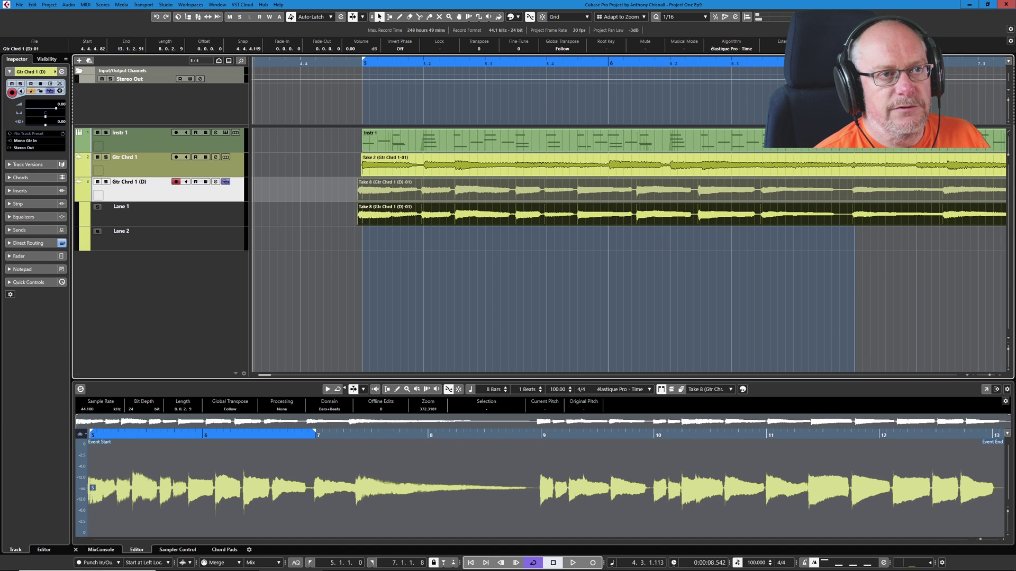
left_click(986, 389)
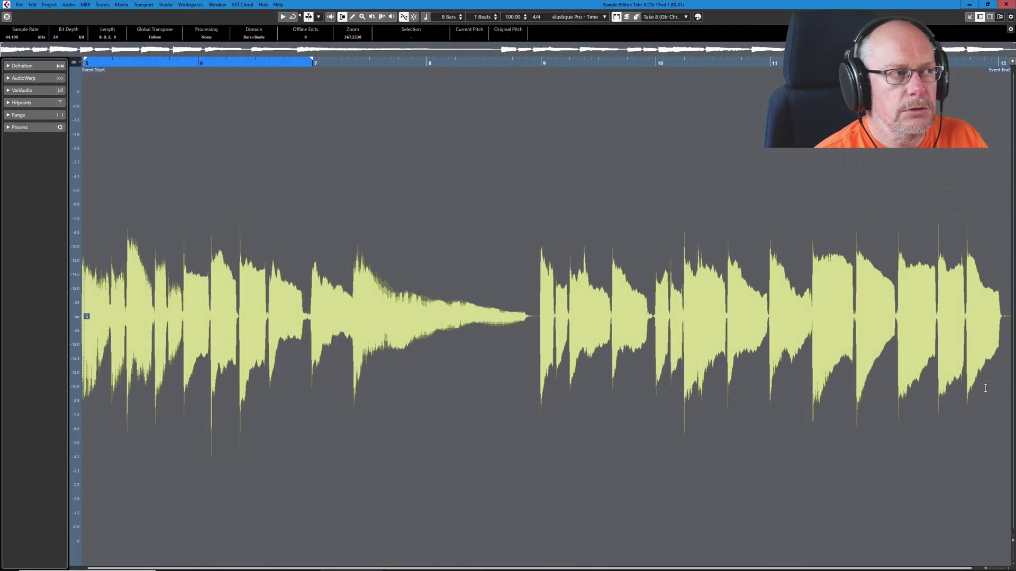
left_click(32, 78)
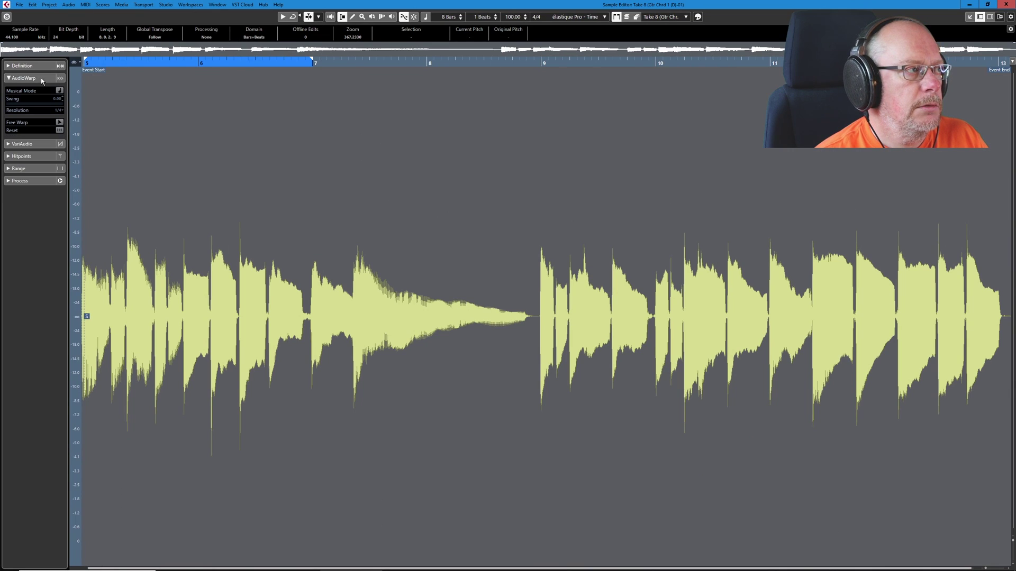
left_click(59, 122)
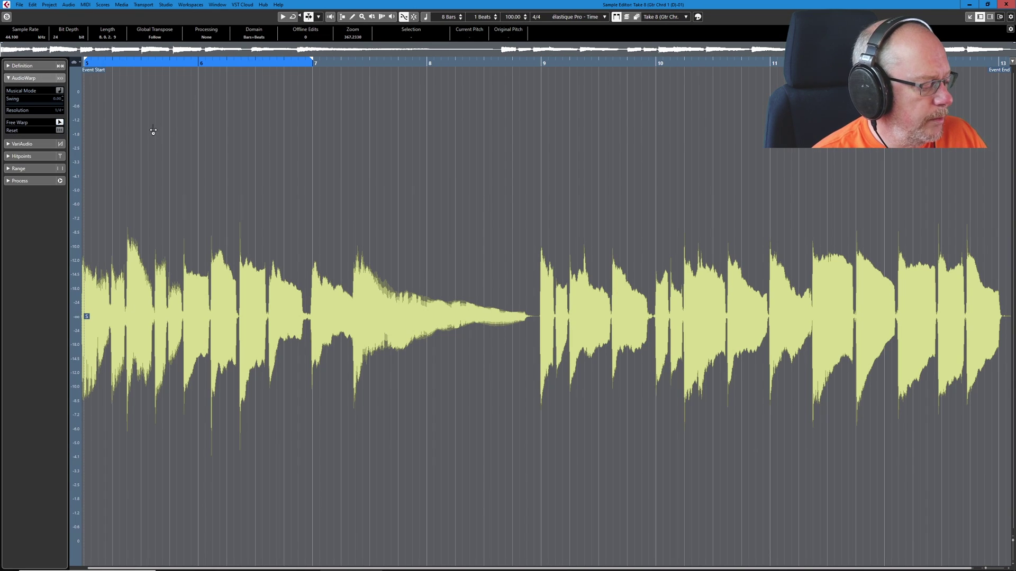
key("alt+s")
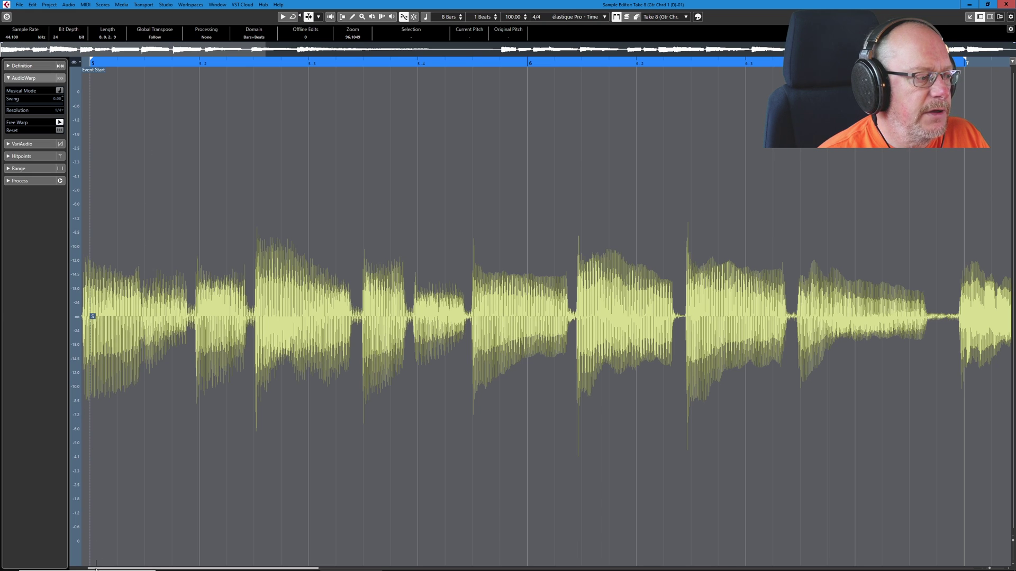
scroll(92, 320, "up", 6)
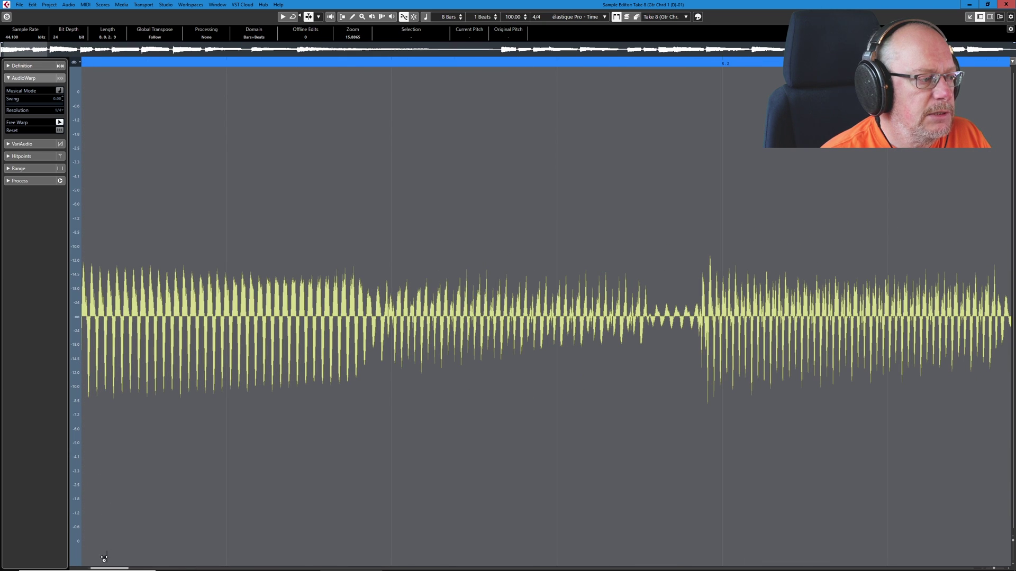
left_click_drag(103, 568, 91, 567)
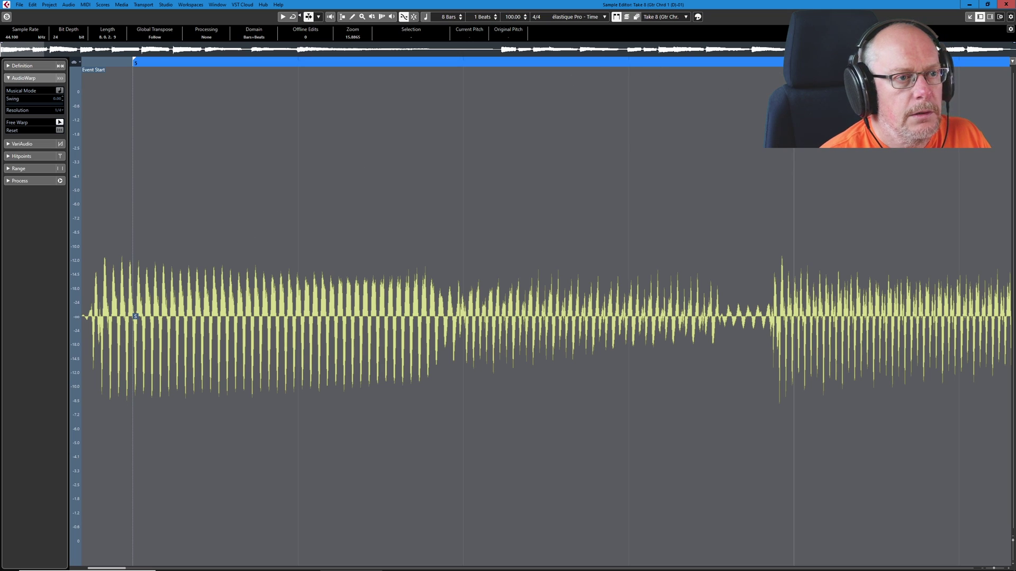
Add free-warp markers on the first chord hits of bar 5 and shift them slightly later onto the grid
left_click(770, 279)
mouse_move(84, 236)
left_mouse_down()
mouse_move(84, 288)
mouse_move(114, 288)
left_mouse_up()
scroll(100, 250, "right", 5)
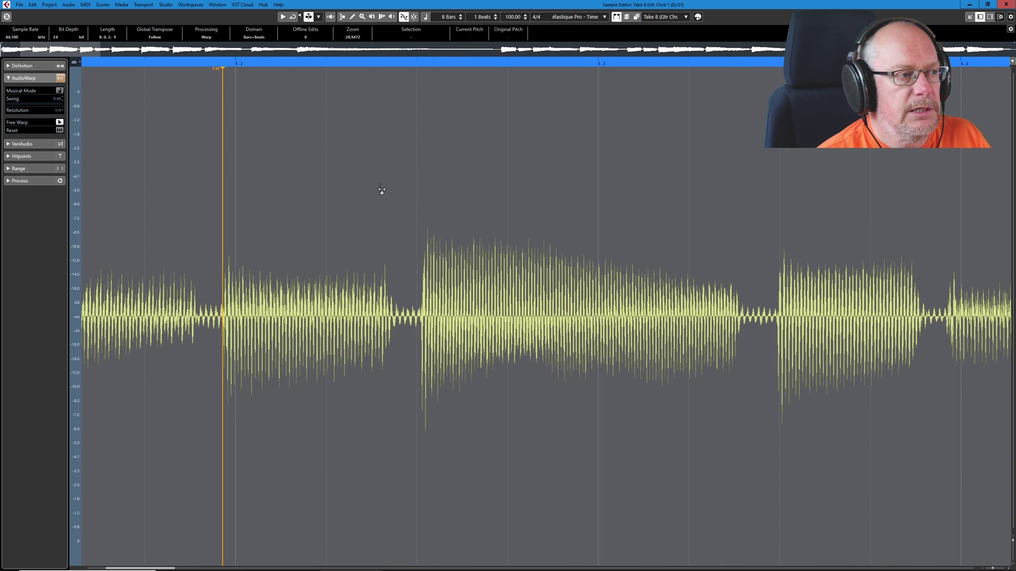
left_click(422, 249)
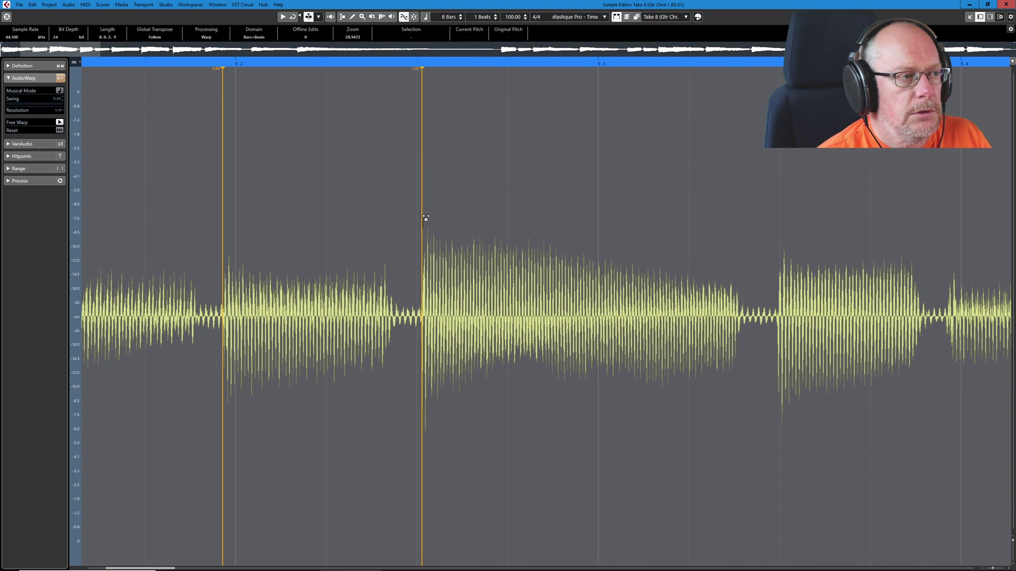
left_click_drag(222, 242, 229, 243)
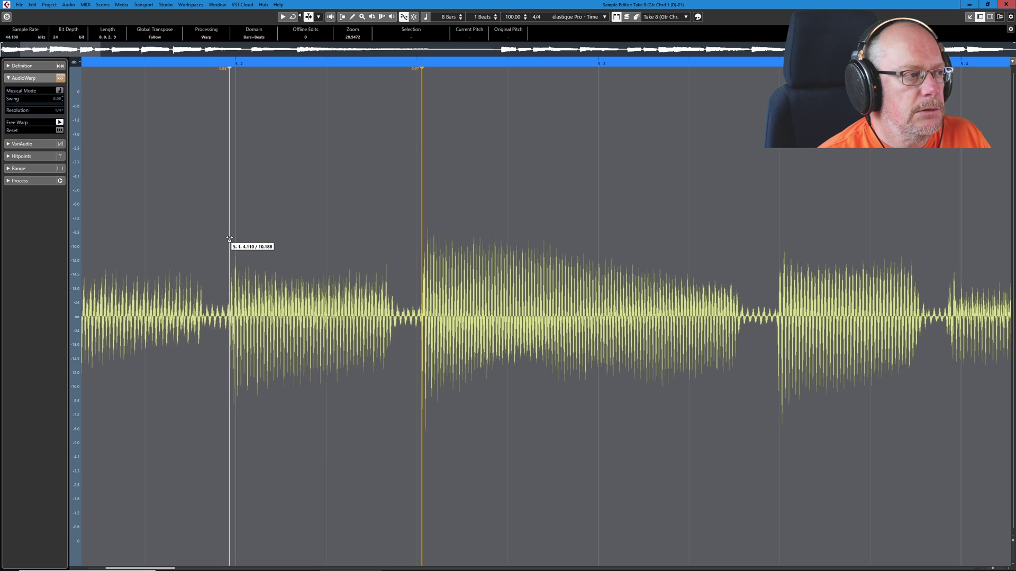
Mark the remaining chord hits through bar 6 and stretch several slightly later onto the beat
key("g")
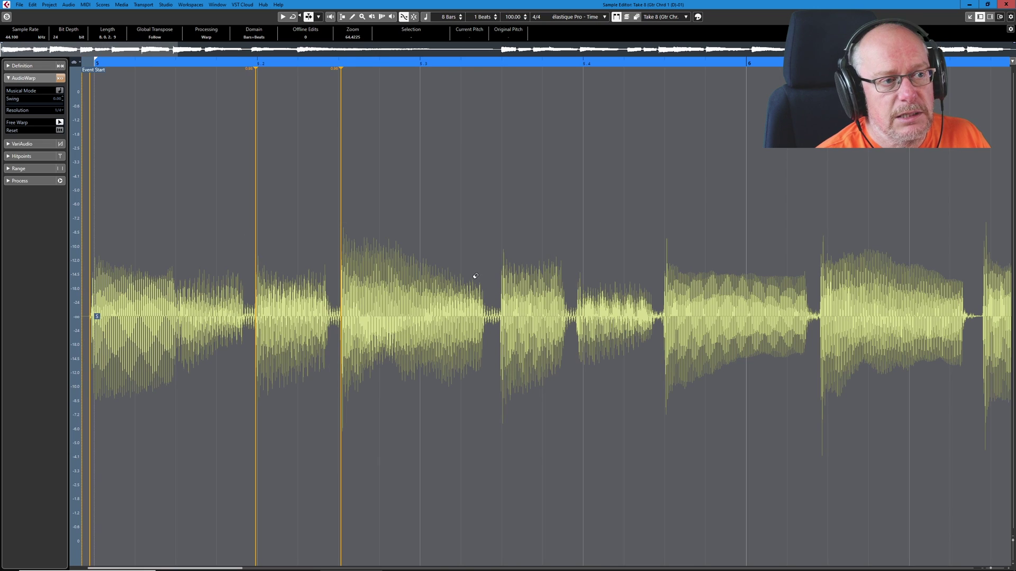
left_click(575, 287)
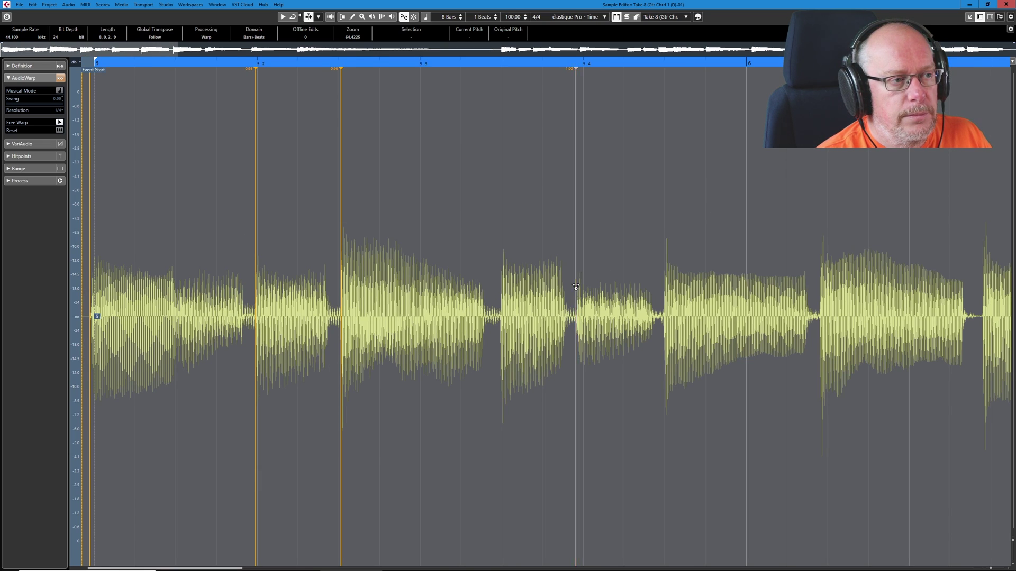
left_click(501, 264)
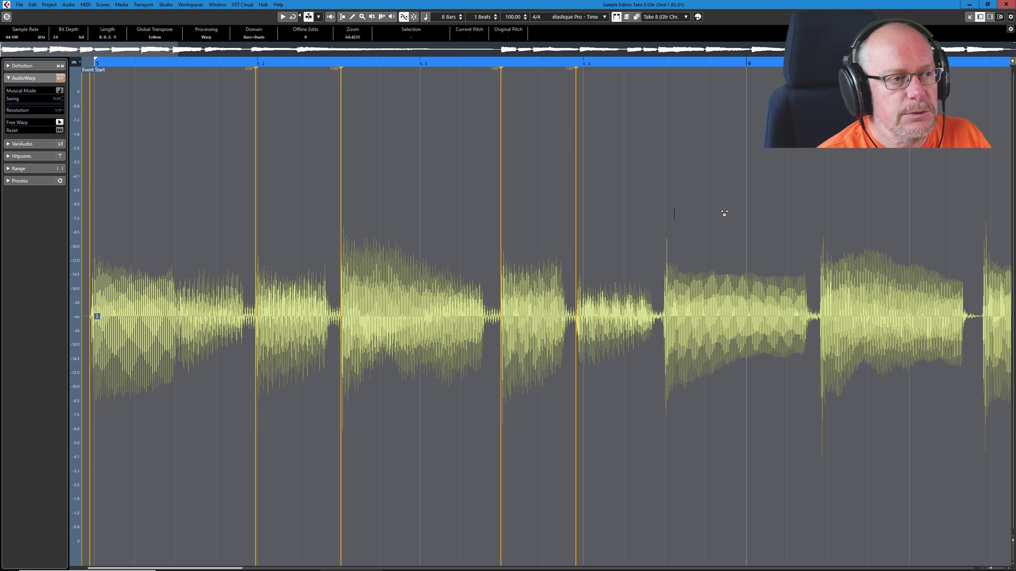
left_click(665, 266)
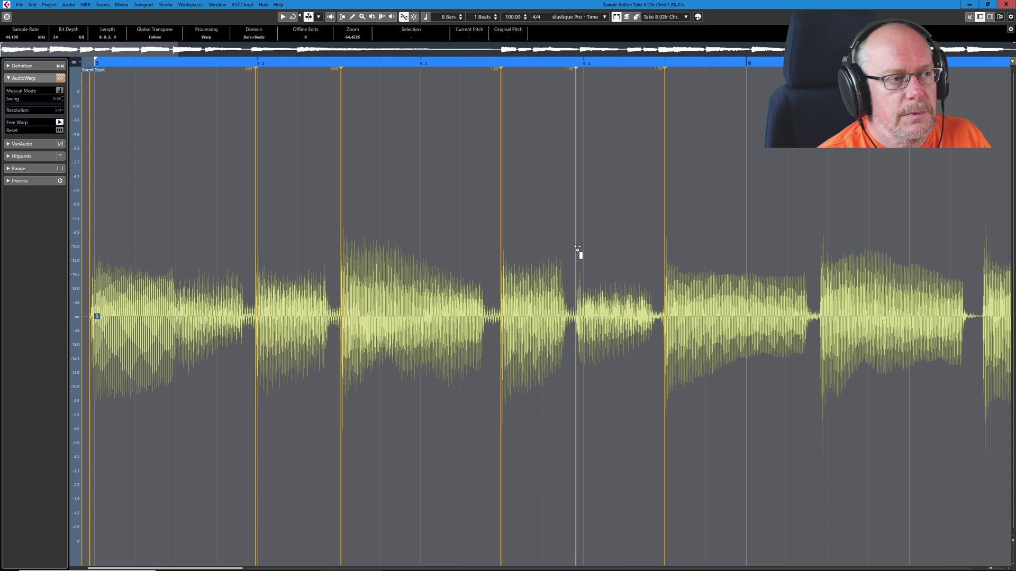
left_click_drag(577, 248, 579, 248)
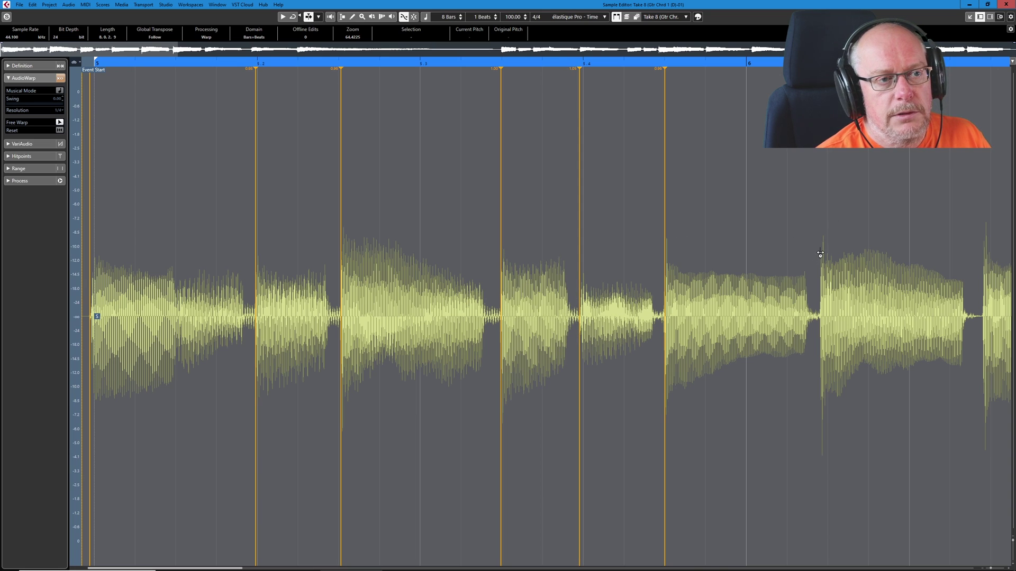
left_click_drag(822, 256, 821, 256)
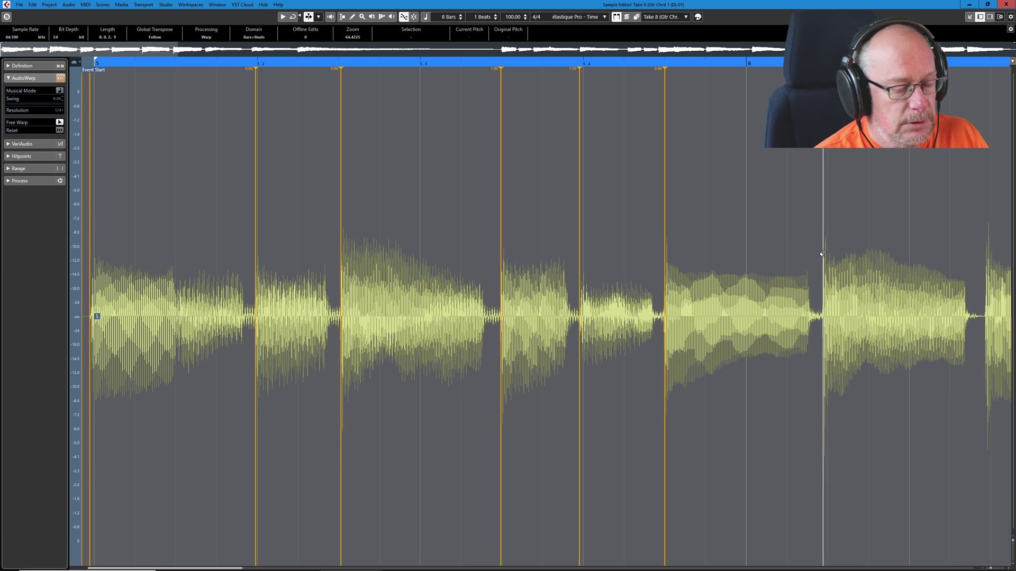
left_click(982, 246)
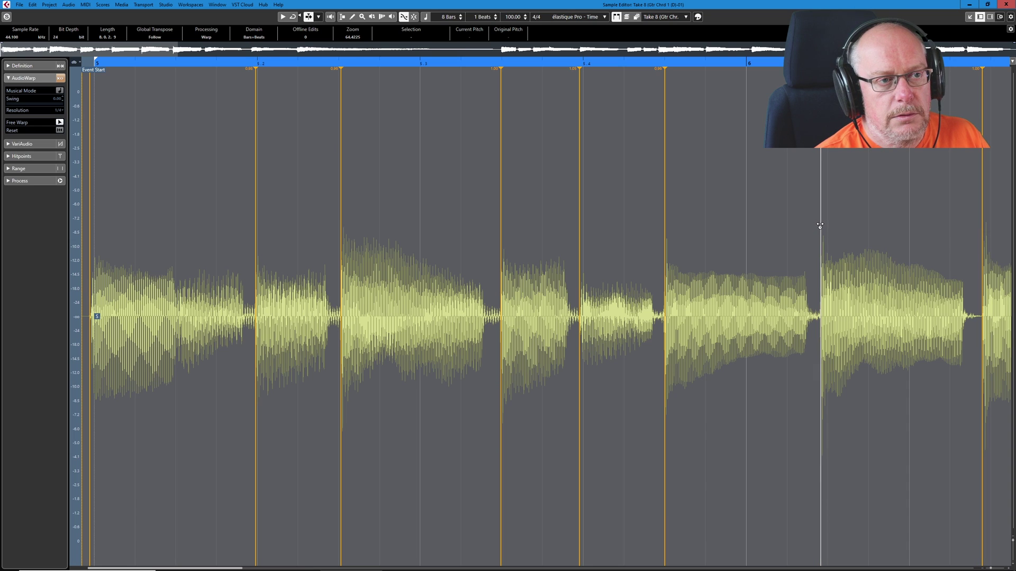
left_click_drag(820, 228, 824, 226)
key("g")
key("g")
key("g")
key("g")
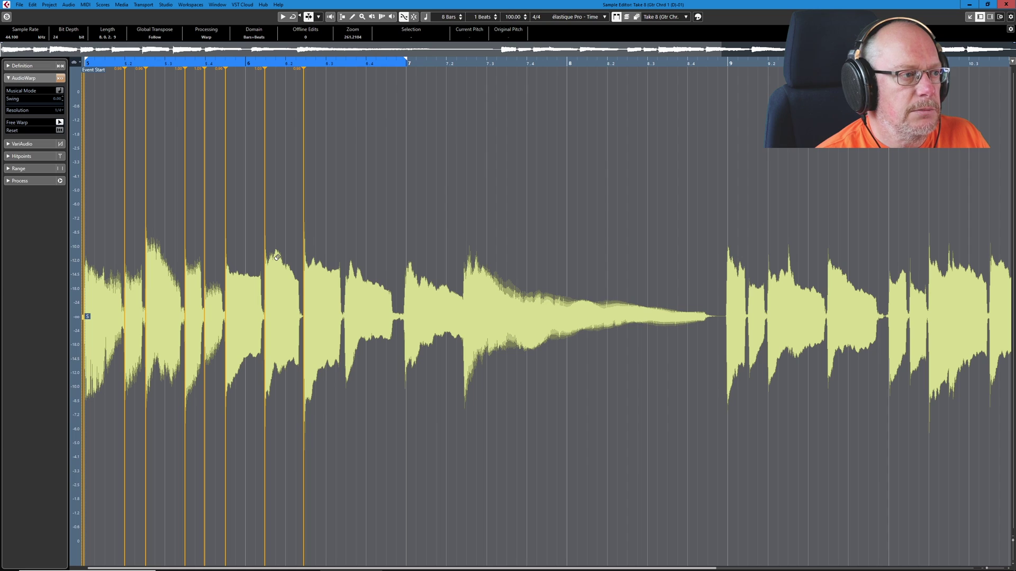
Dock the editor back in the project window and play the warped take from just before bar 5
left_click(970, 17)
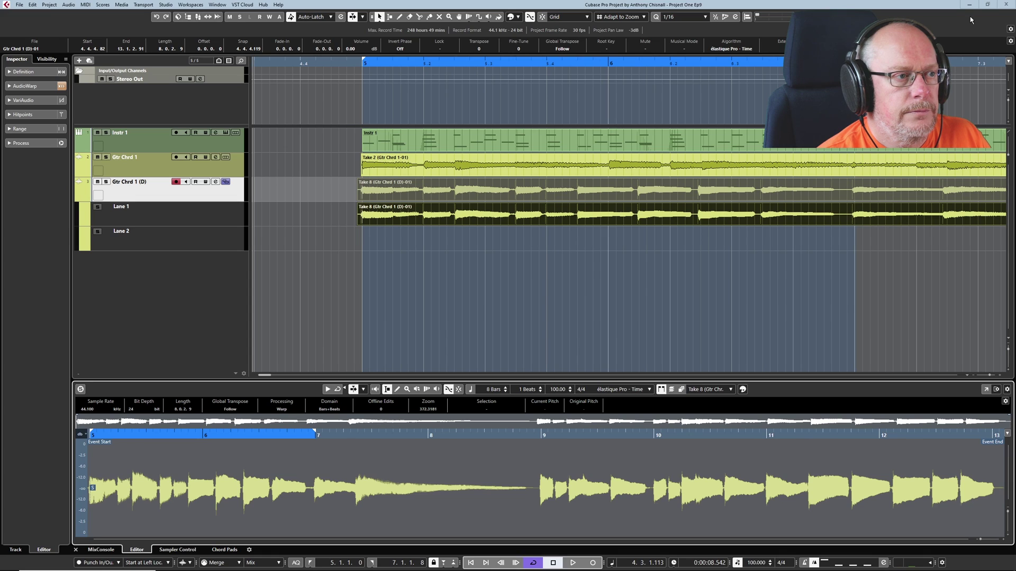
left_click(318, 62)
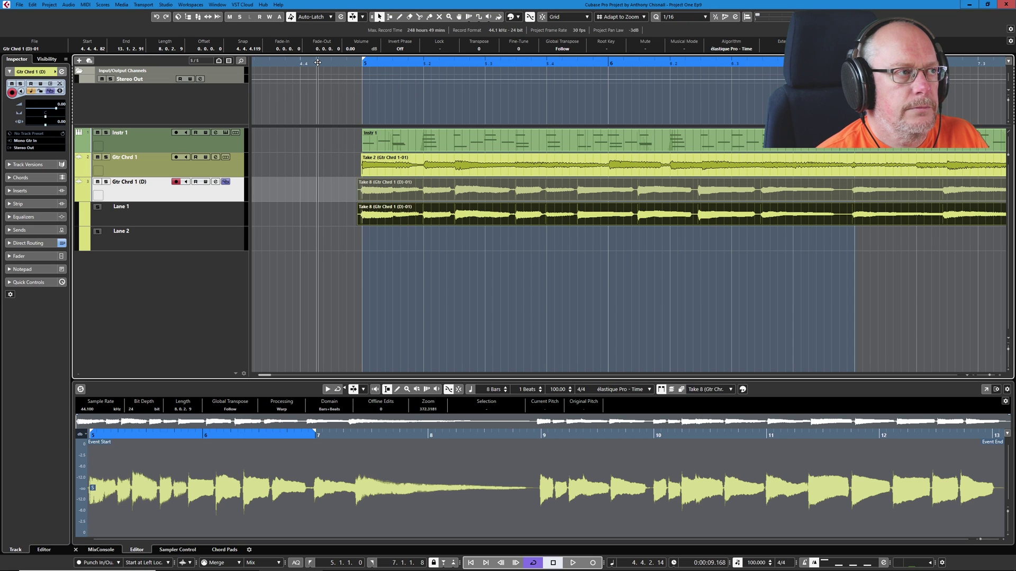
key("space")
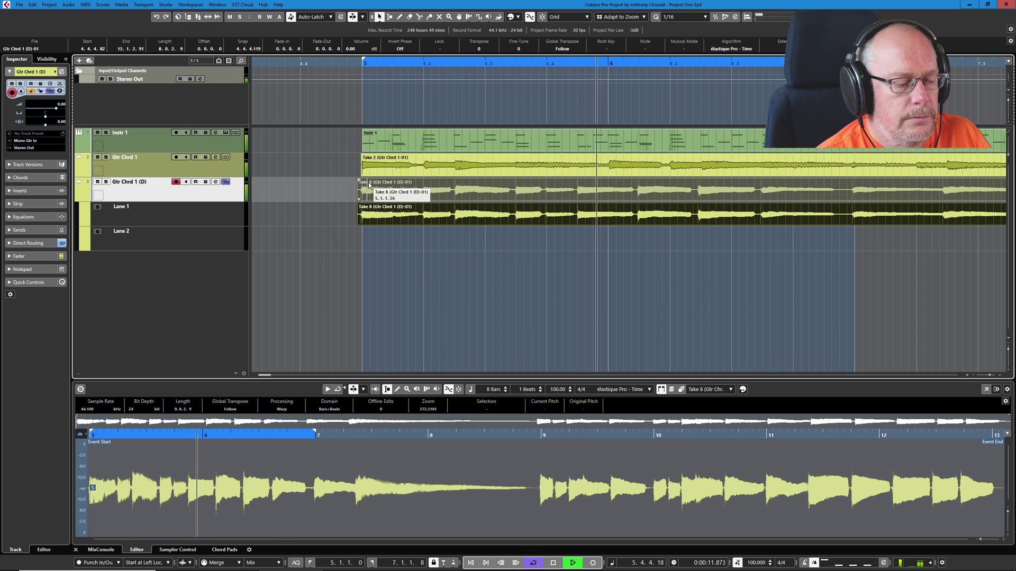
Turn off Cycle and replay the warped take, stopping around bar 12
key("KP_Divide")
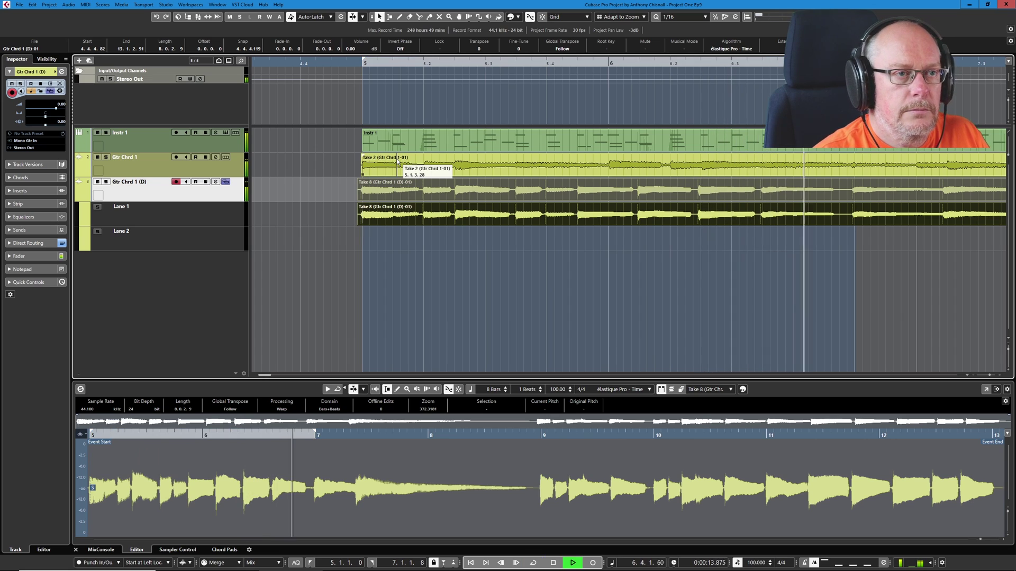
key("space")
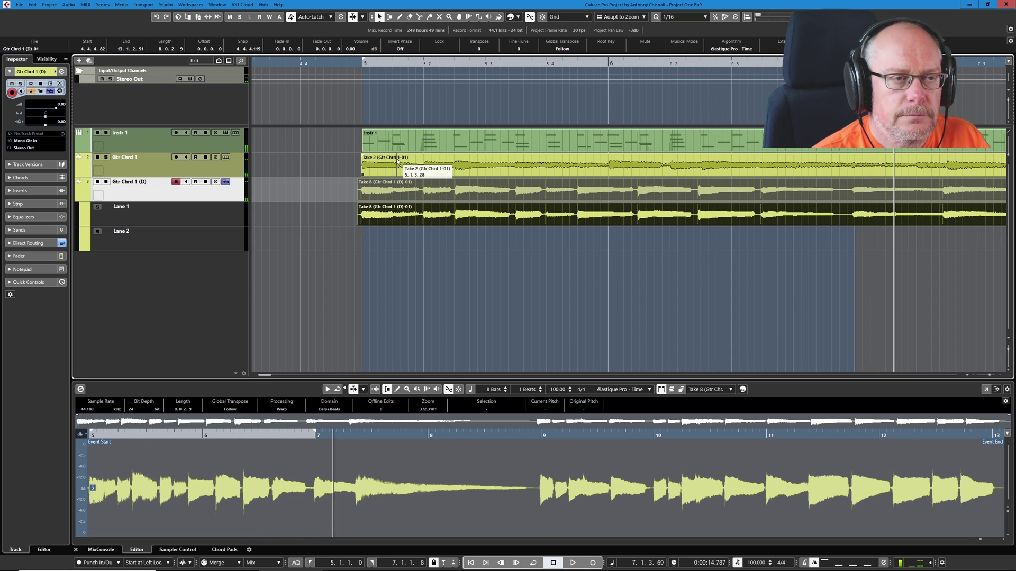
key("space")
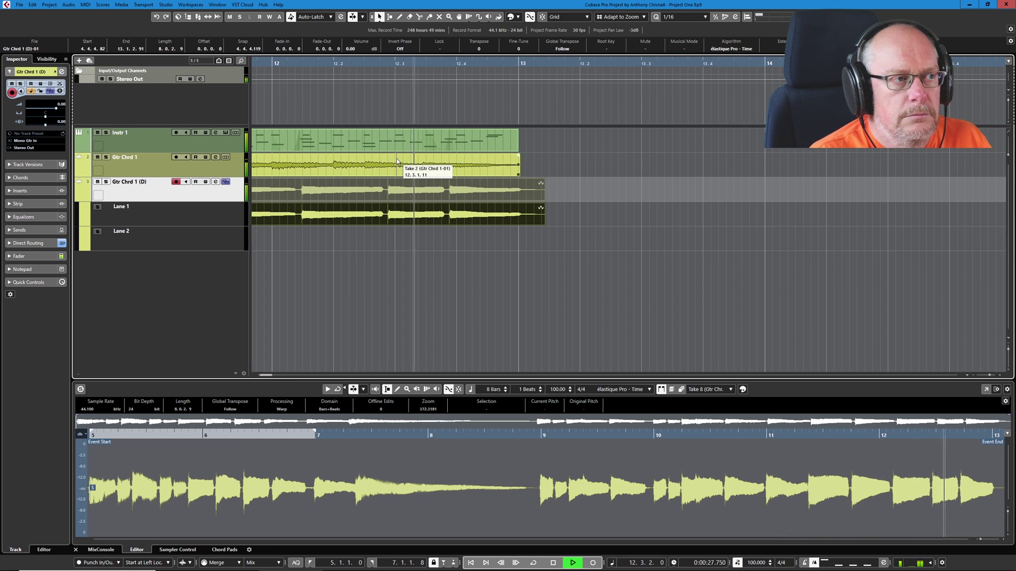
key("space")
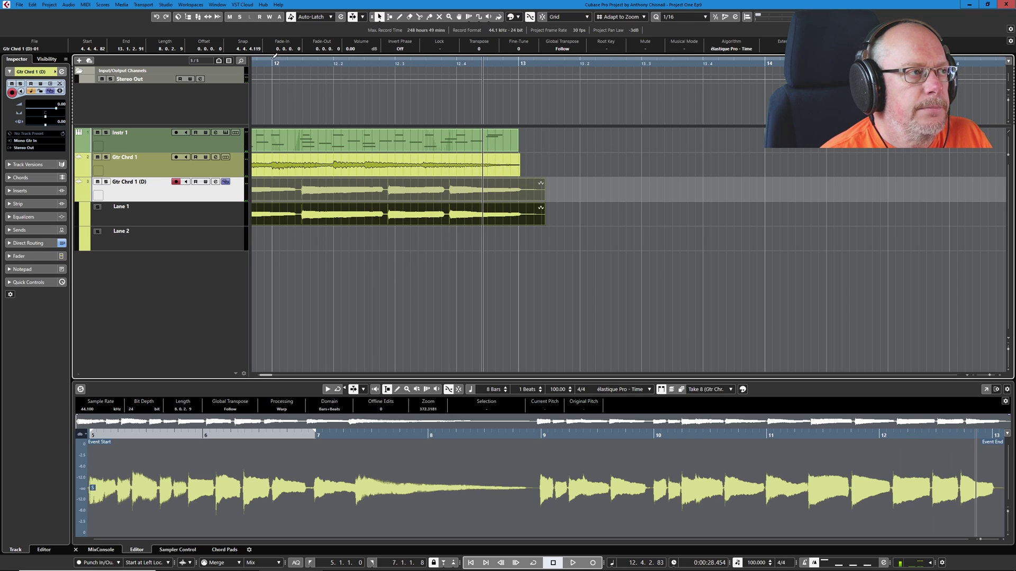
Warp-mark bar 12 of Take 8, pushing the two early chord hits later onto beats 12.3 and 12.4
double_click(361, 190)
key("space")
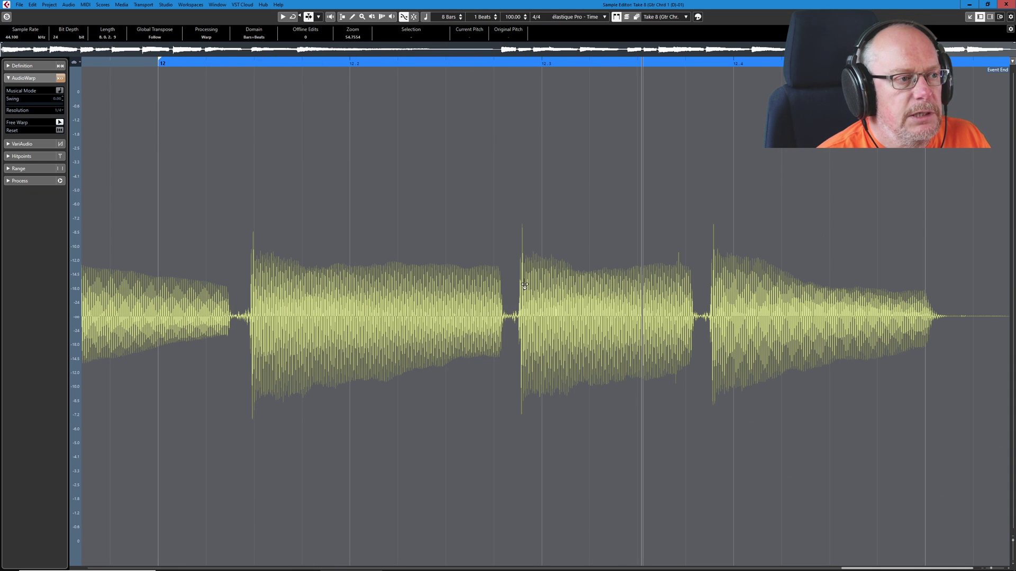
left_click(252, 231)
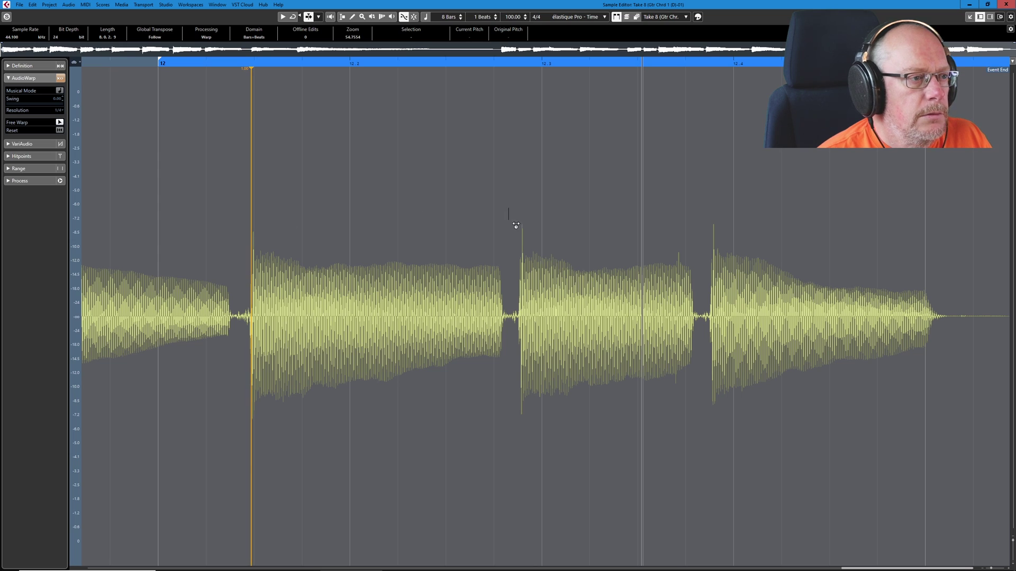
left_click(973, 298)
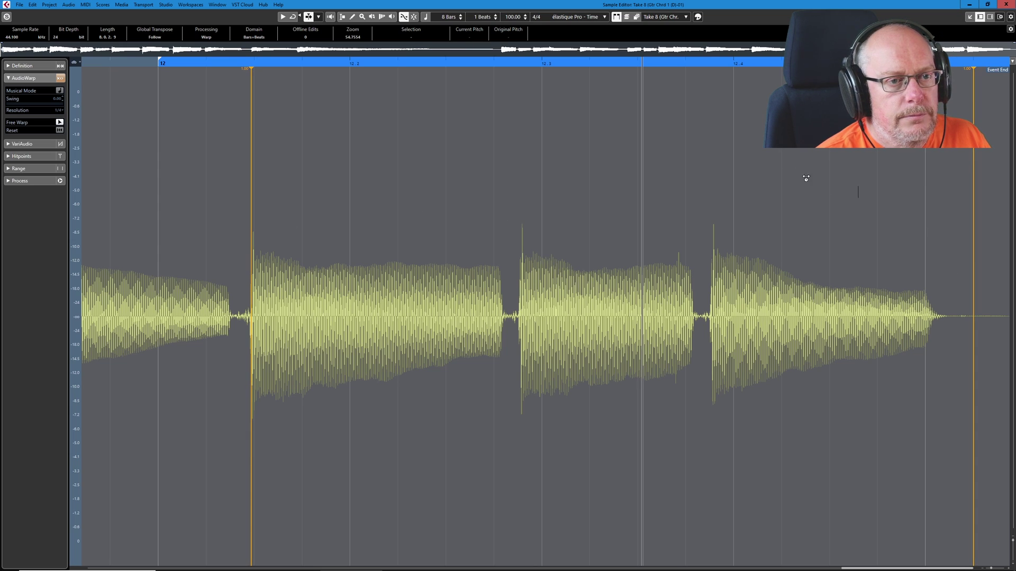
left_click(710, 268)
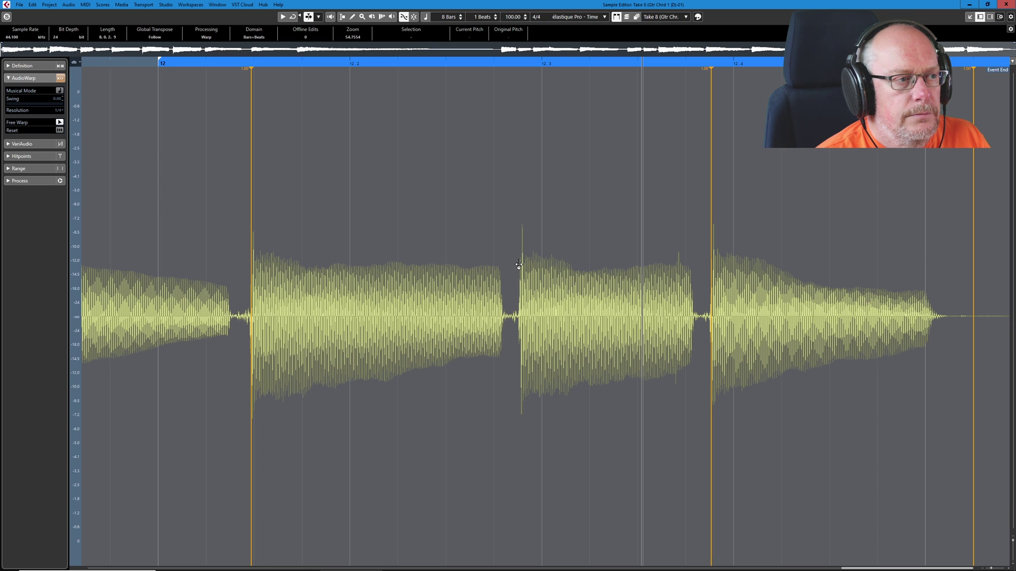
left_click_drag(519, 266, 535, 266)
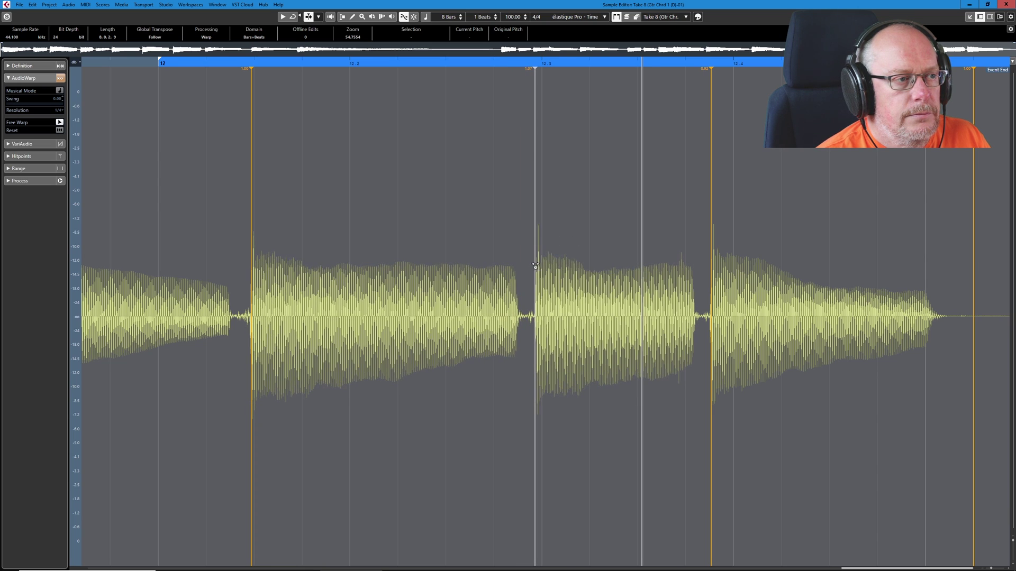
left_click_drag(713, 232, 727, 238)
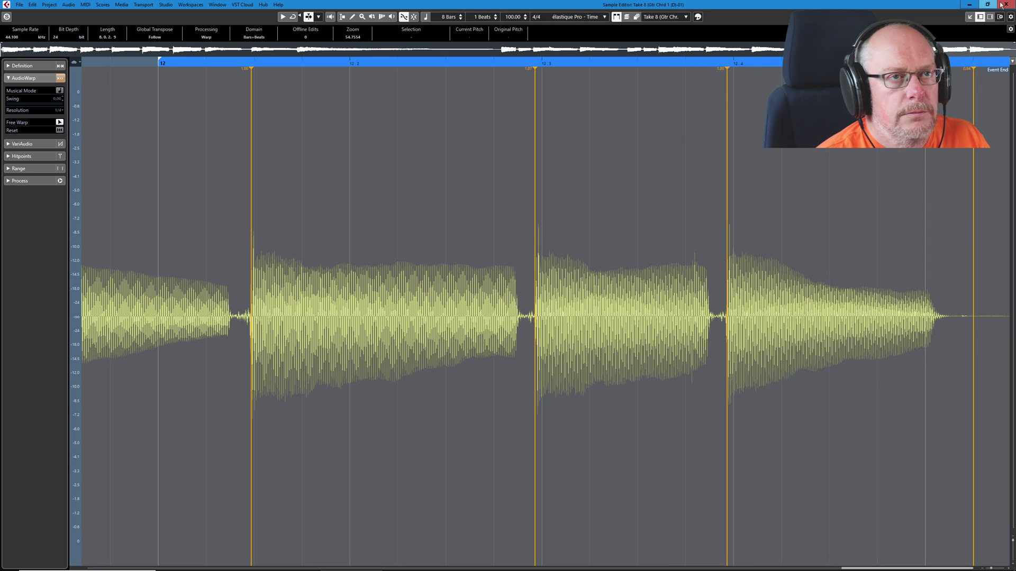
Return to the project and play the whole warped guitar comp from its start at bar 5
left_click(970, 17)
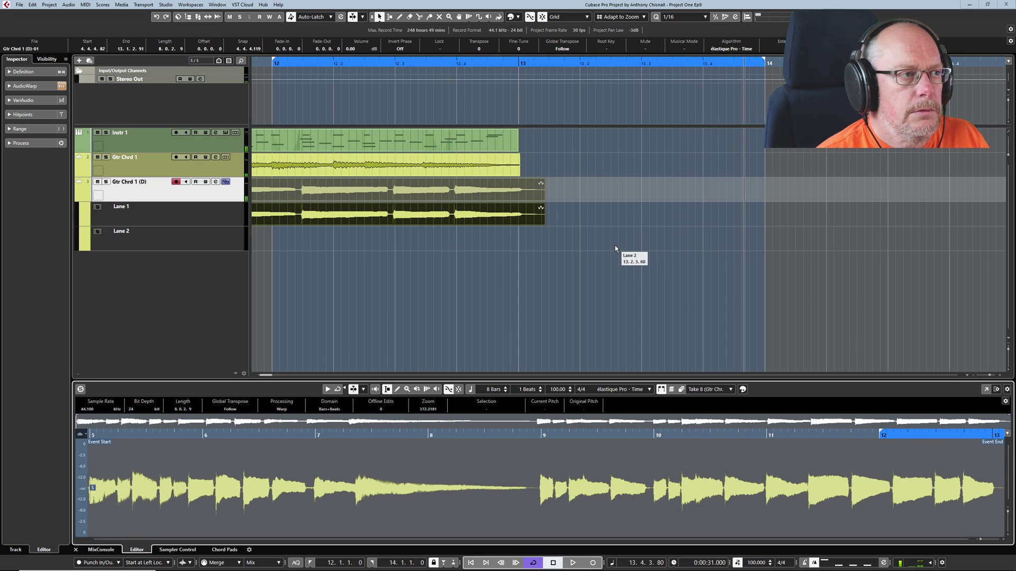
left_click(415, 363)
key("space")
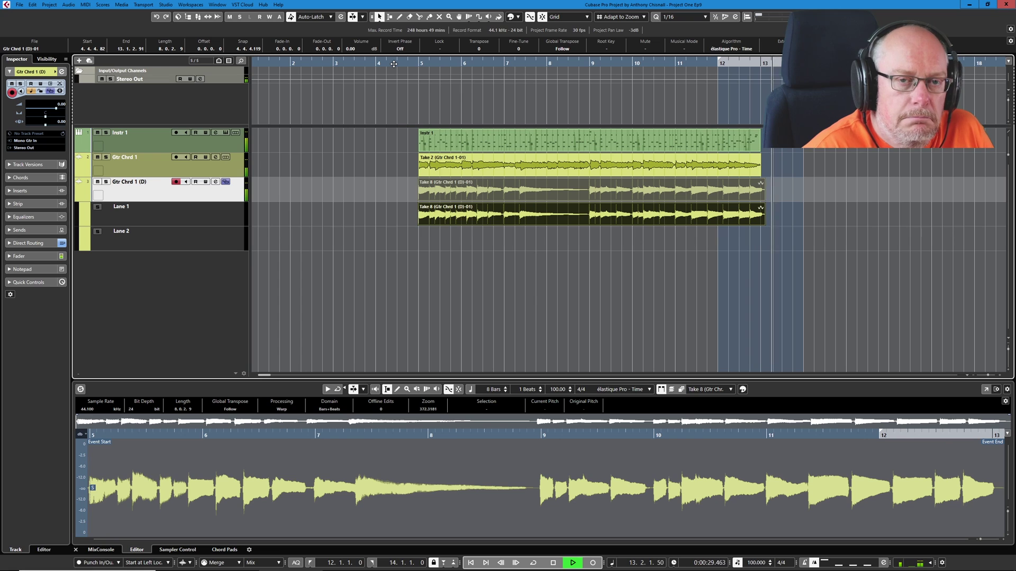
Stop playback of the warped guitar comp just past bar 13
key("space")
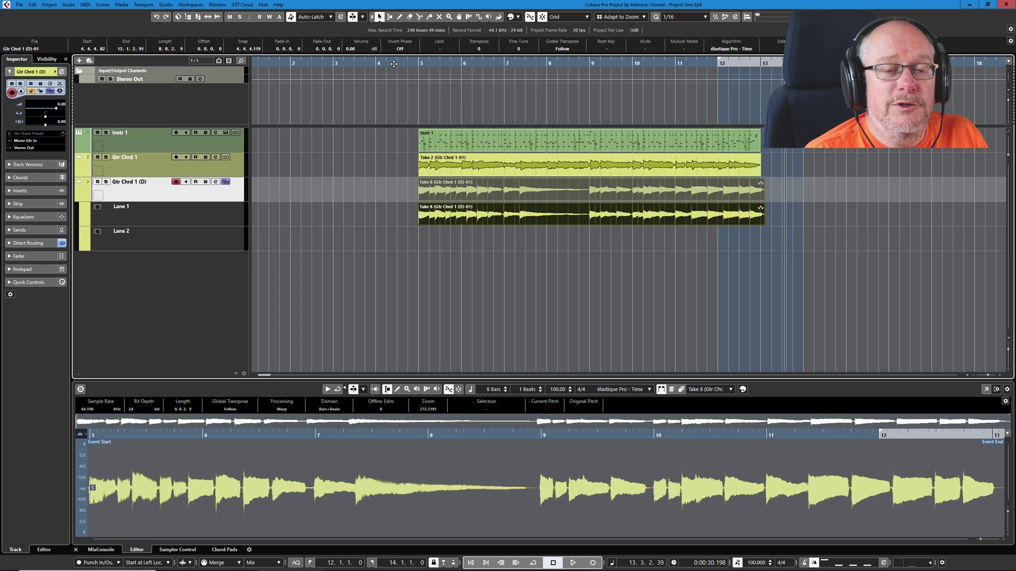